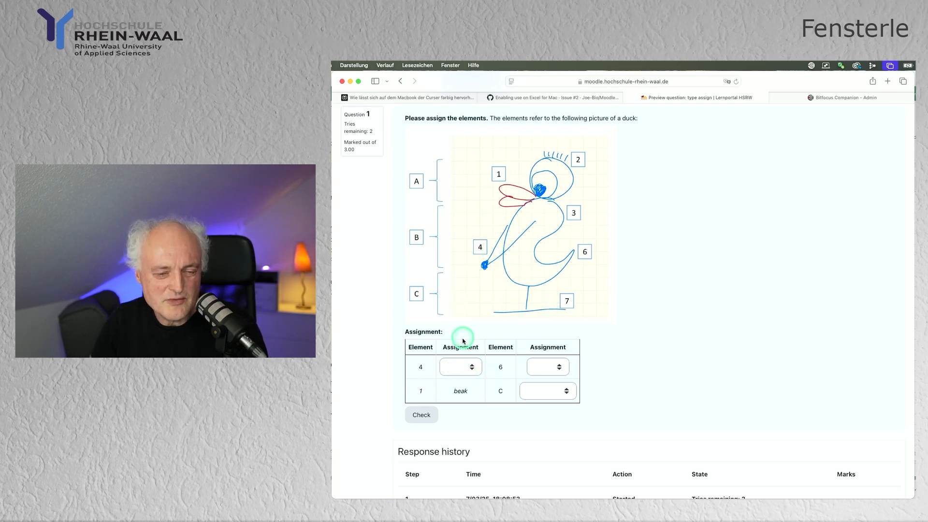
# Assign hands to element 4, tail to element 6 and lower part to part C, then check the answers.
pyautogui.click(472, 367)
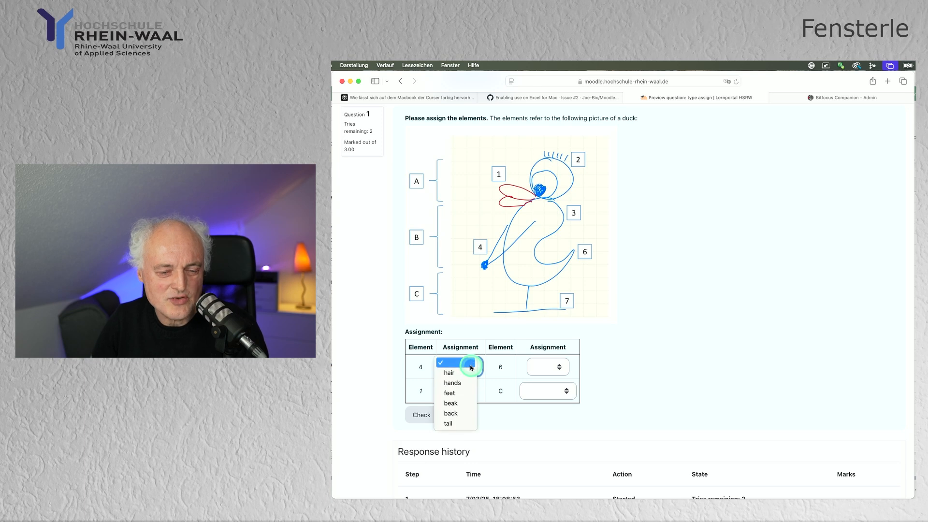
pyautogui.click(460, 383)
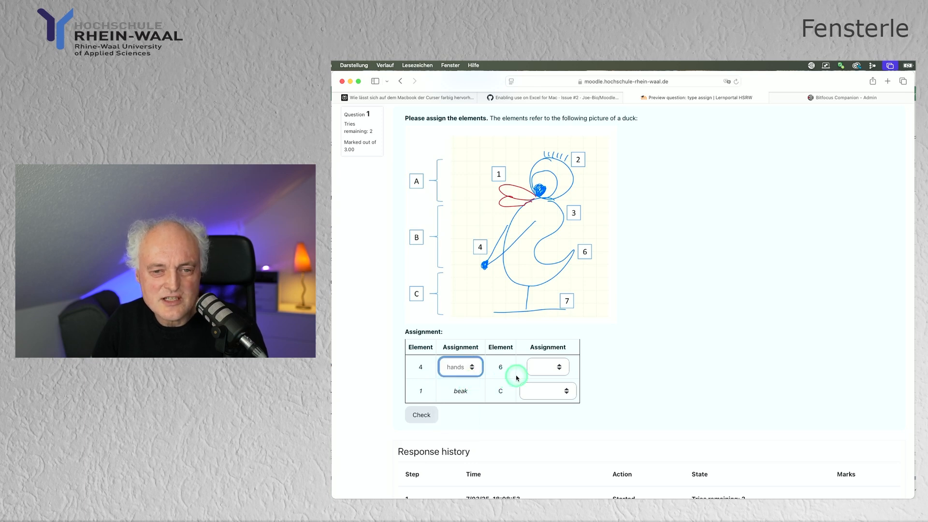
pyautogui.click(560, 365)
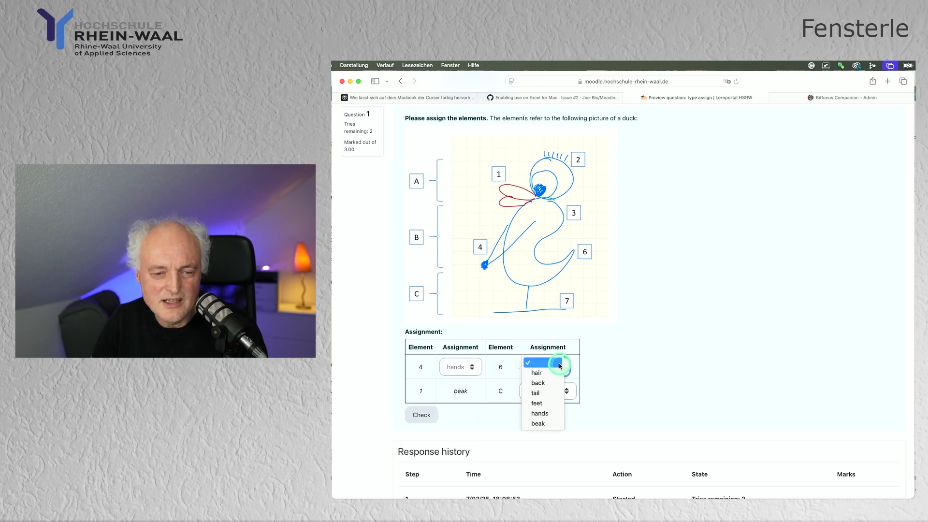
pyautogui.click(549, 394)
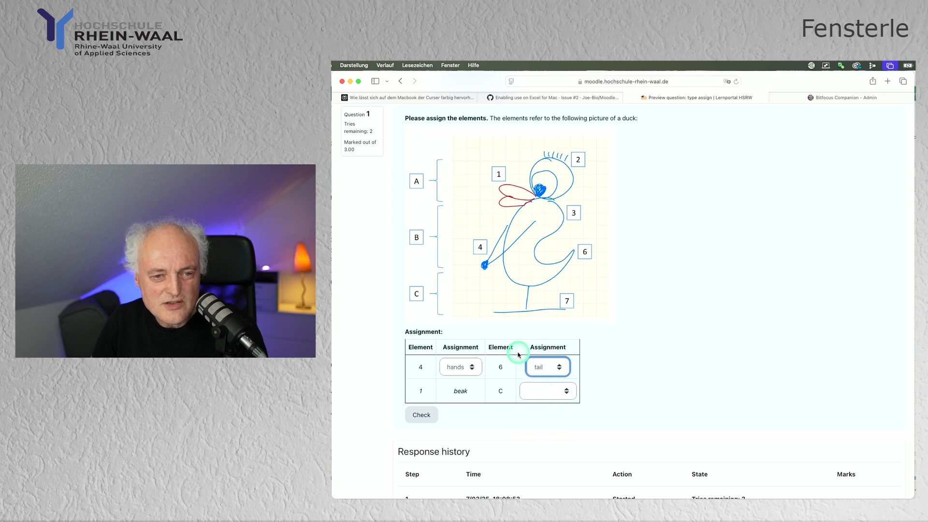
pyautogui.click(561, 392)
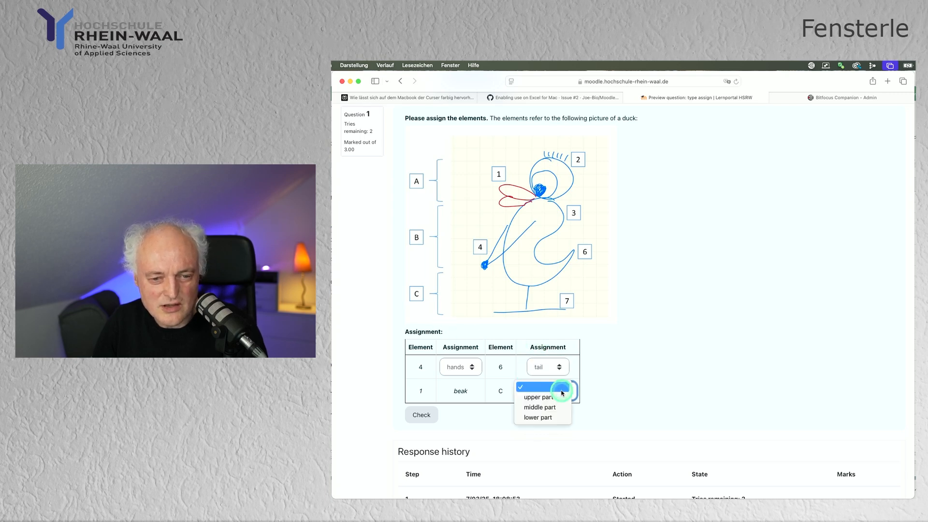
pyautogui.click(548, 418)
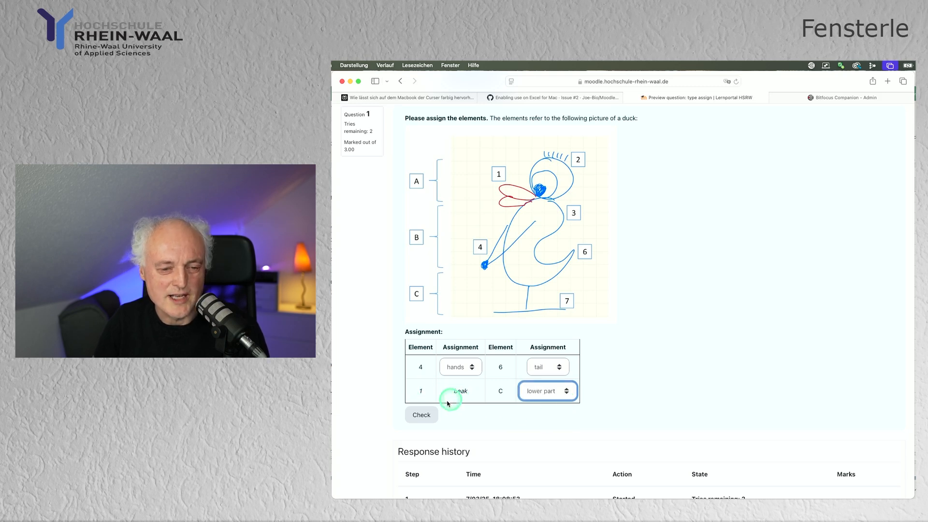
pyautogui.click(430, 414)
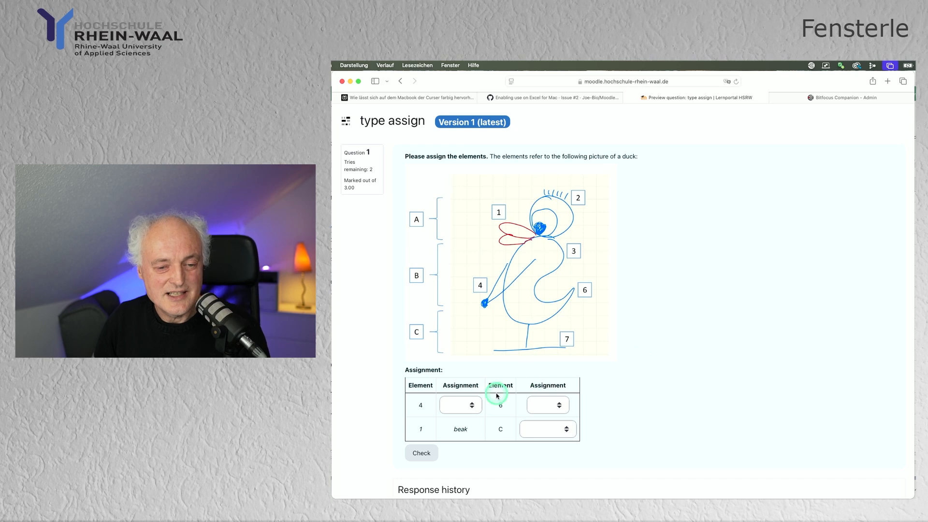
pyautogui.click(479, 407)
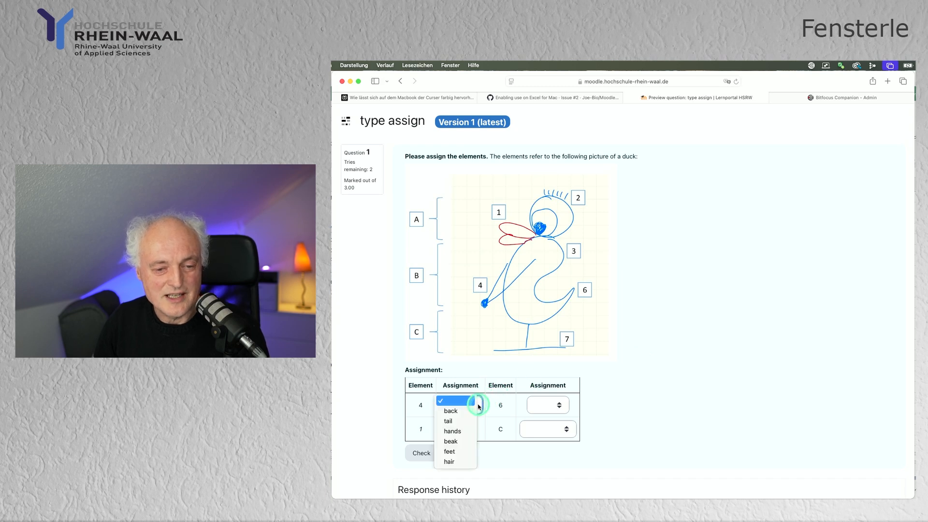
pyautogui.click(482, 439)
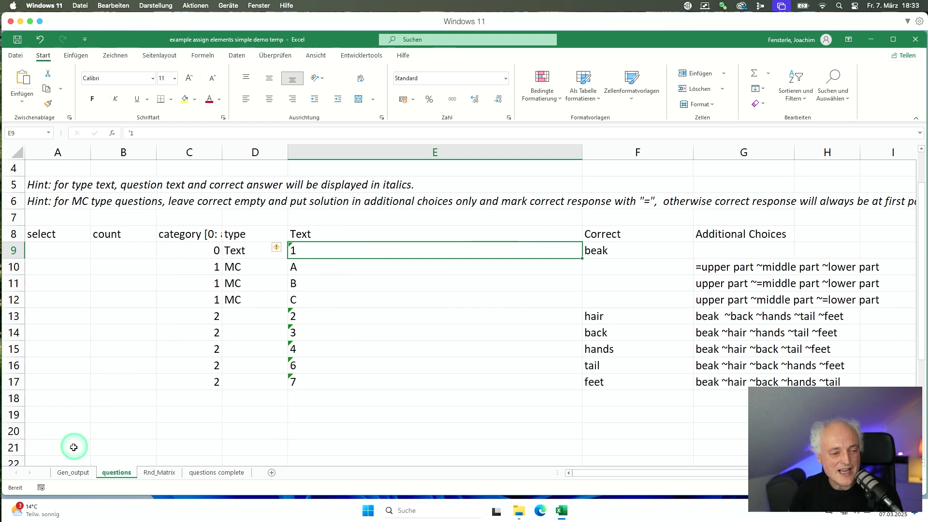
# Export the Gen_output sheet's duck questions to ducks assign.xml with Export Moodle XML.
pyautogui.click(71, 472)
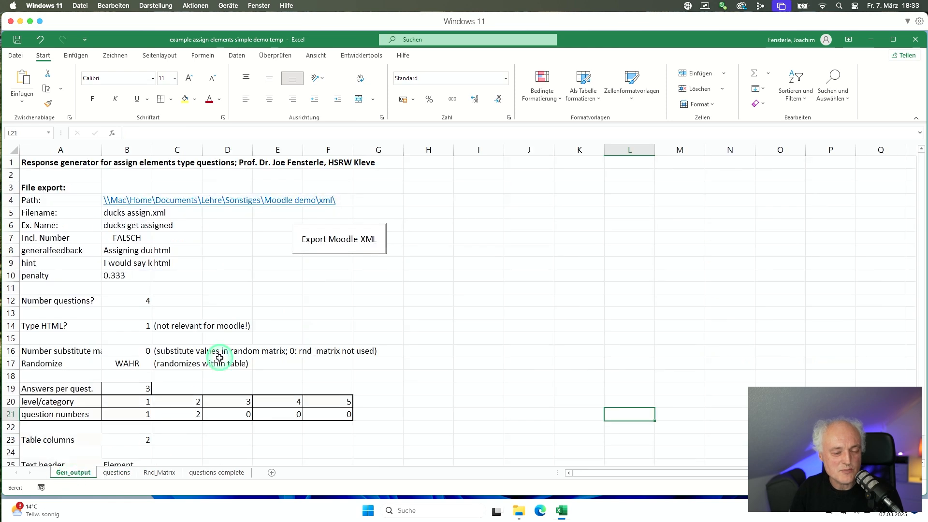
pyautogui.click(338, 244)
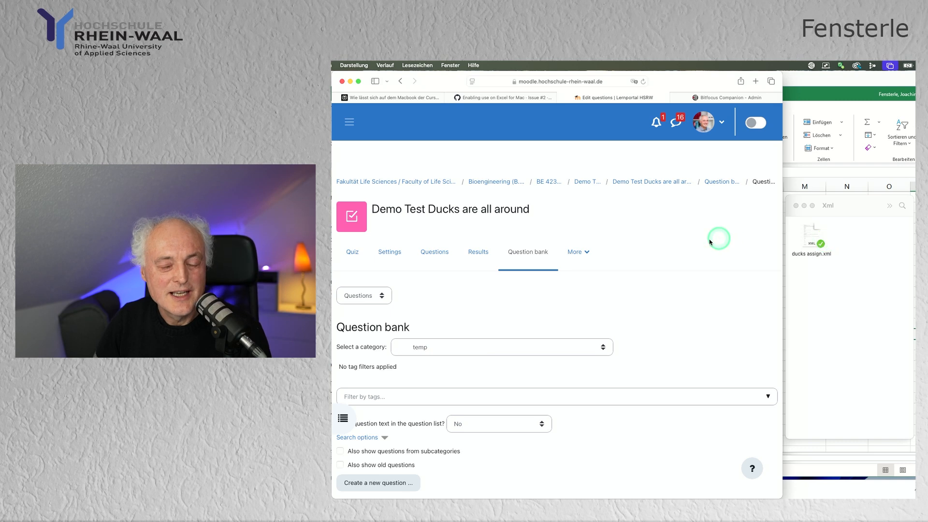
# Upload ducks assign.xml on the question bank's Import page and import it as Moodle XML.
pyautogui.click(387, 298)
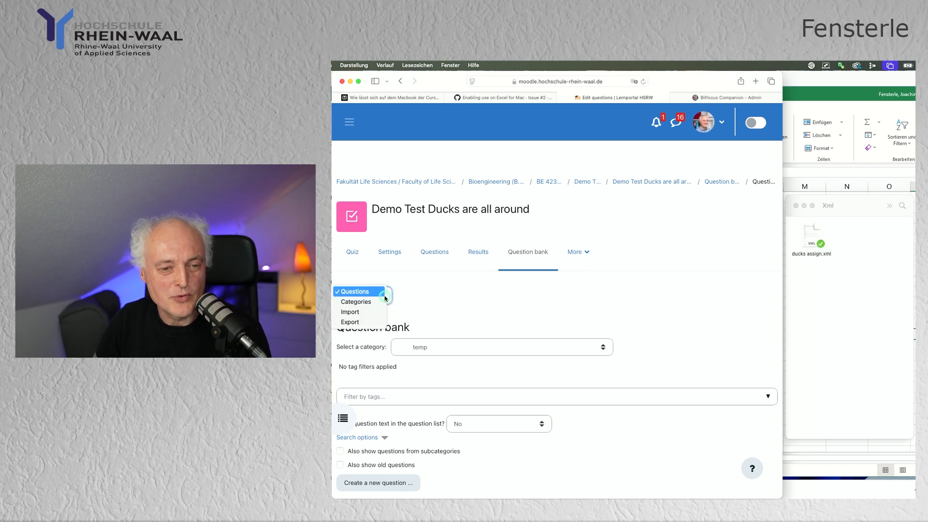
pyautogui.click(360, 312)
pyautogui.scroll(-3, 624, 309)
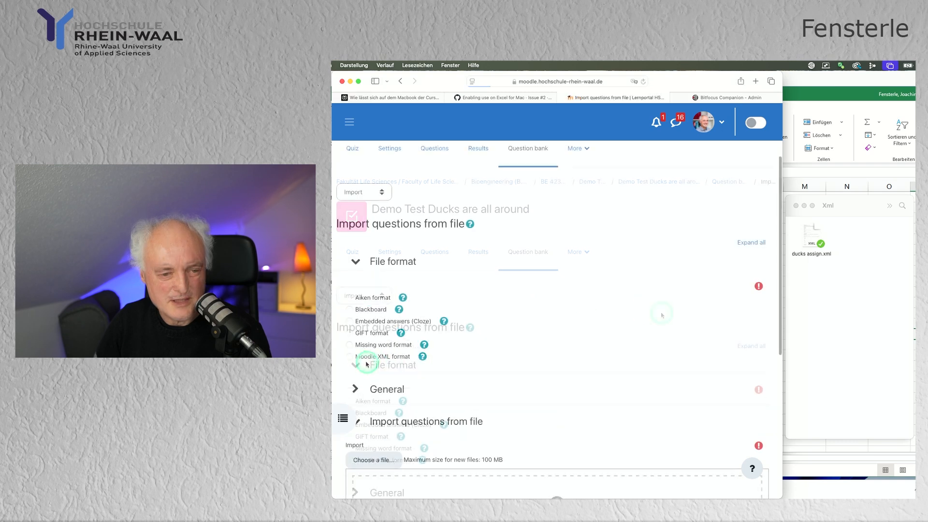
pyautogui.scroll(-2, 542, 356)
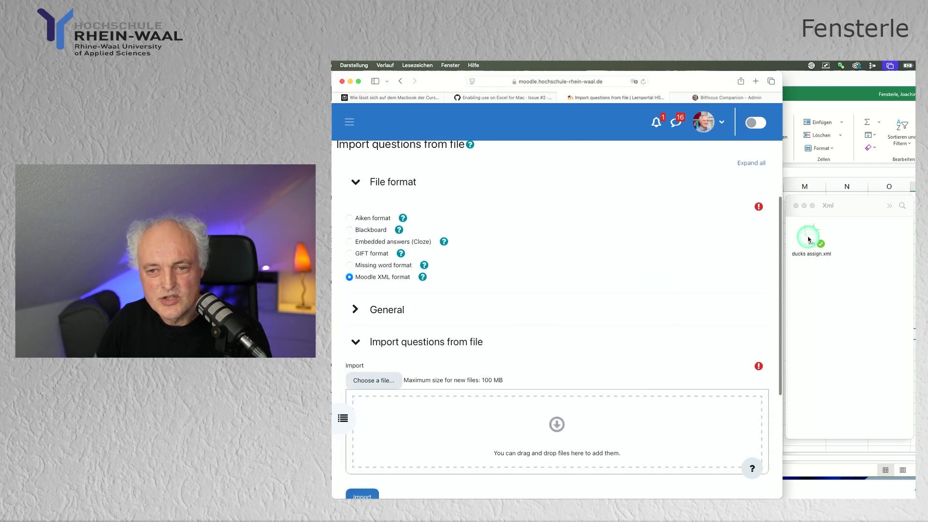
pyautogui.moveTo(809, 239); pyautogui.dragTo(493, 411)
pyautogui.scroll(-2, 491, 411)
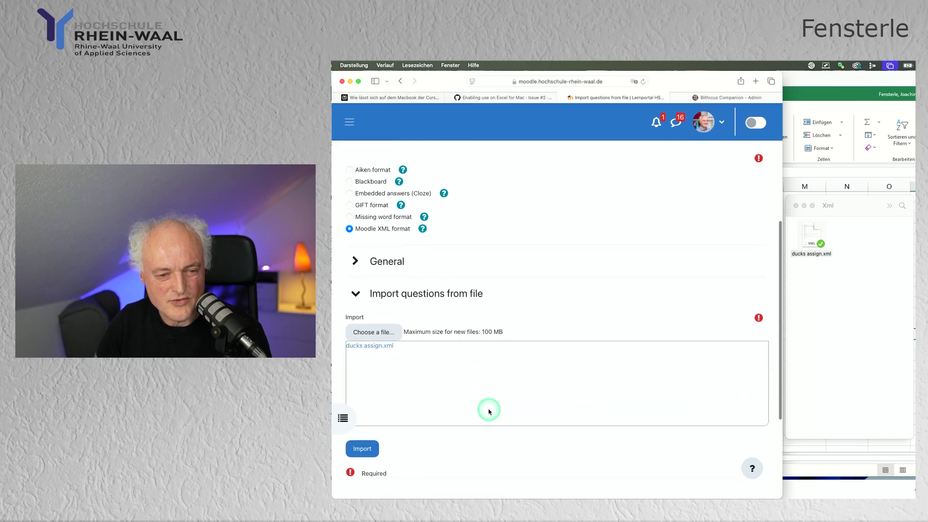
pyautogui.click(363, 449)
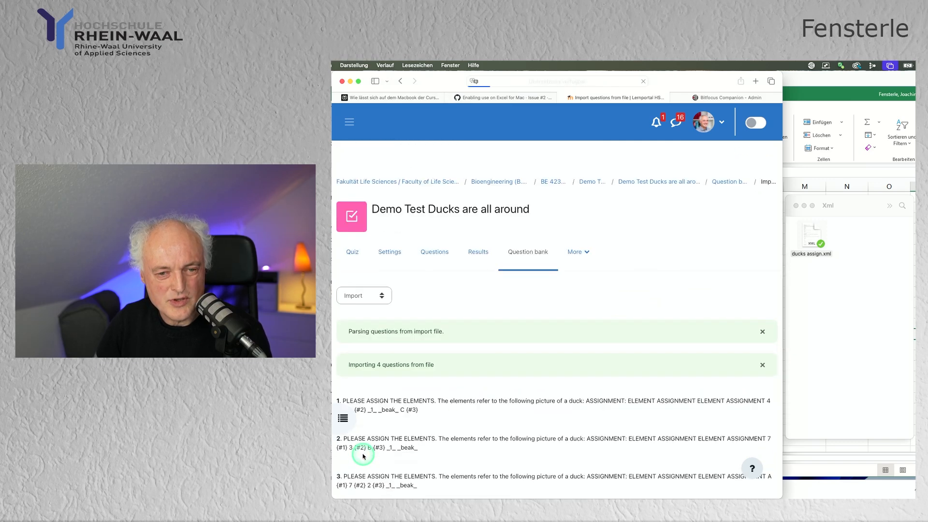
# Return to the question bank and preview 'ducks get assigned - 1'.
pyautogui.scroll(-5, 485, 422)
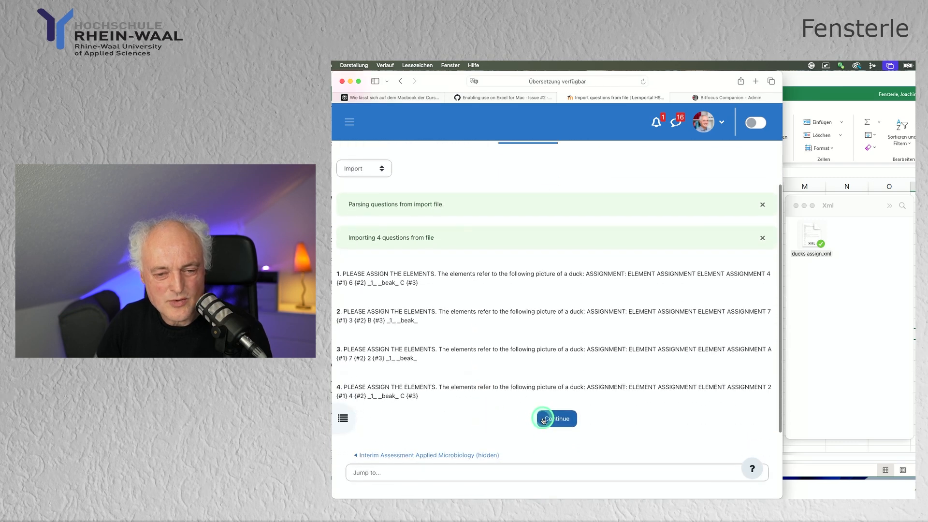
pyautogui.click(547, 421)
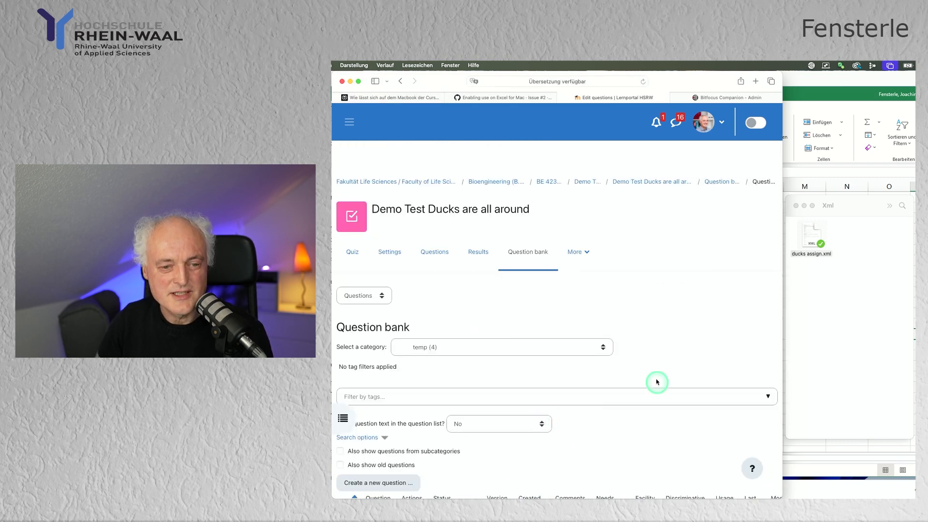
pyautogui.scroll(-8, 657, 383)
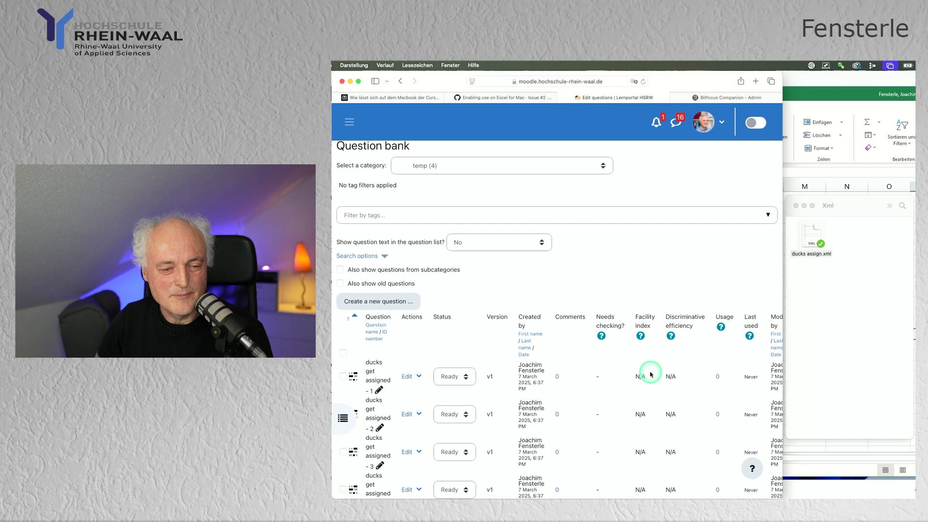
pyautogui.scroll(-3, 650, 373)
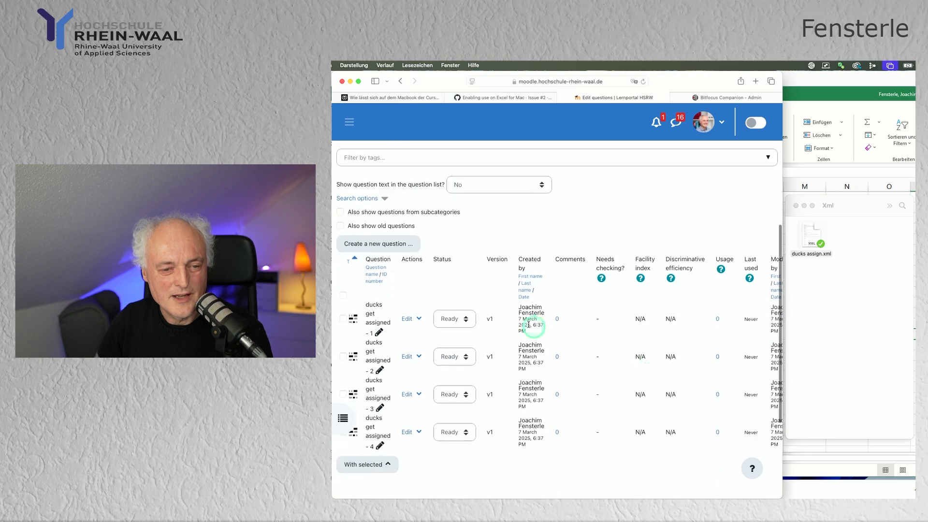
pyautogui.click(417, 320)
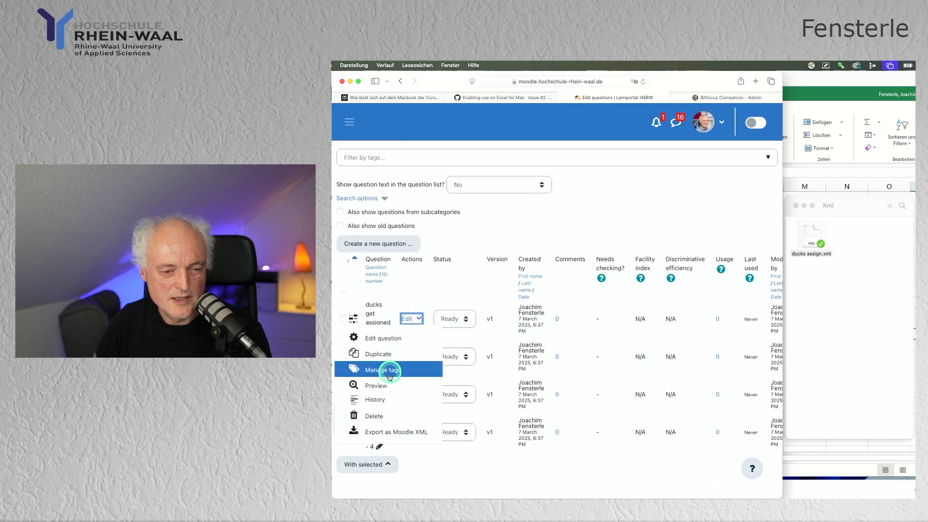
pyautogui.click(384, 385)
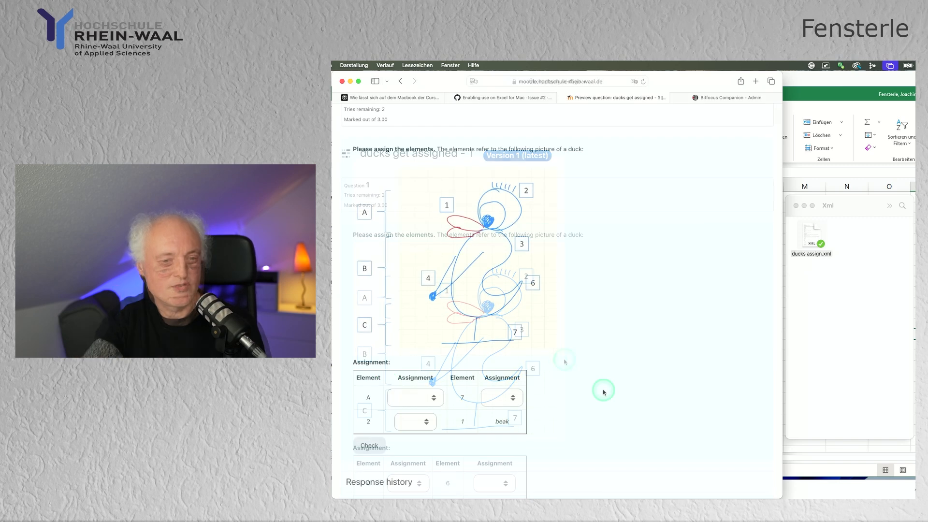
# Open the Assignment choices for element 7 in the preview.
pyautogui.click(514, 398)
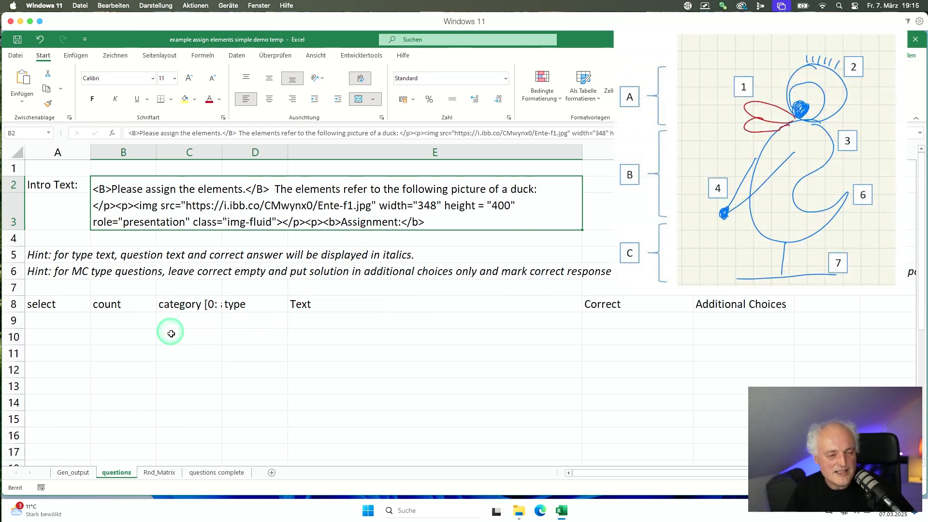
# Enter element 1 with answer beak and element 2 with answer hair, starting at E9.
pyautogui.click(313, 319)
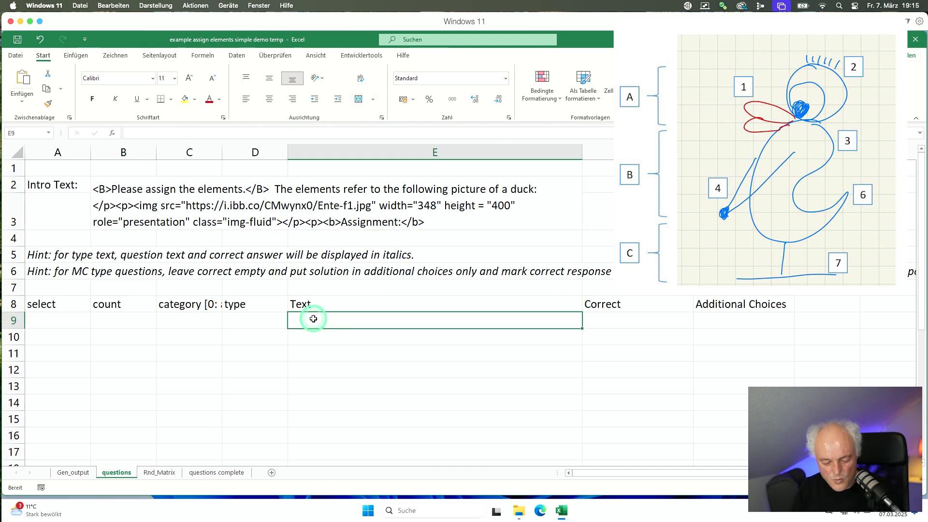
pyautogui.write("'1")
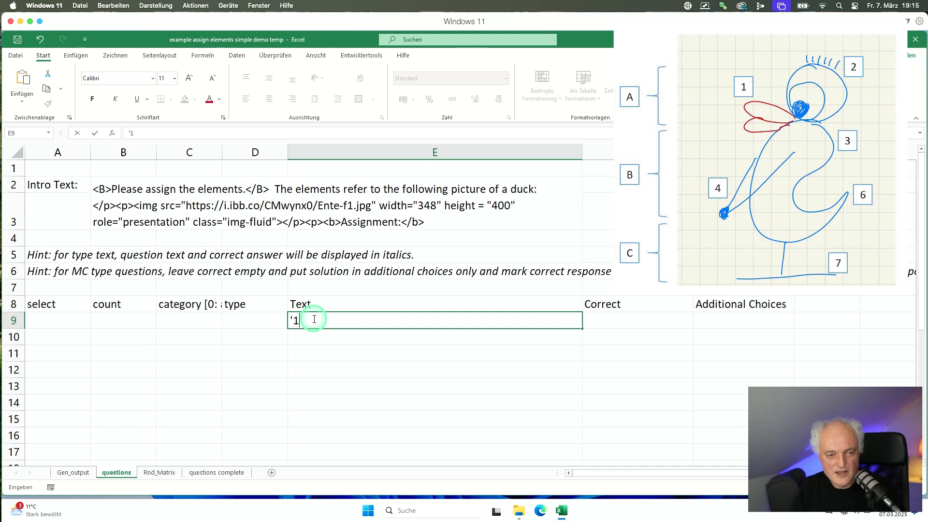
pyautogui.press('Tab')
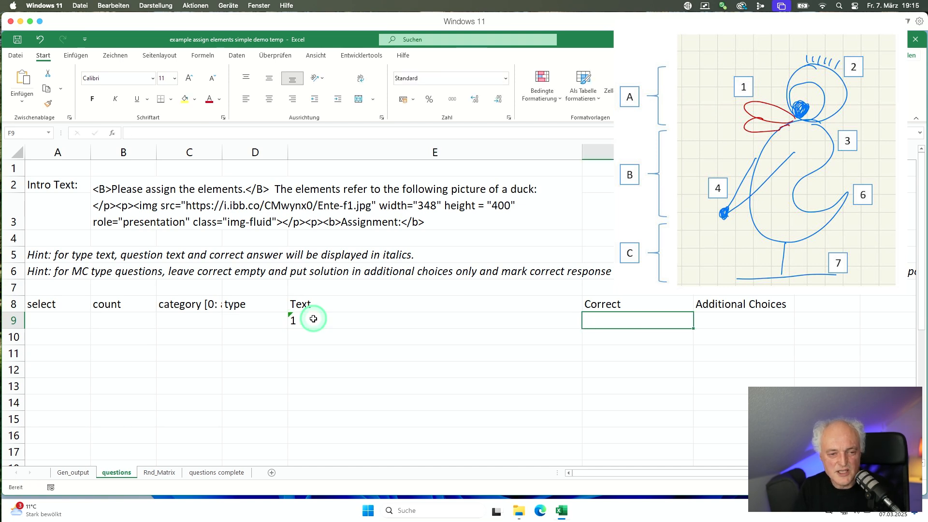
pyautogui.write('beak')
pyautogui.press('Return')
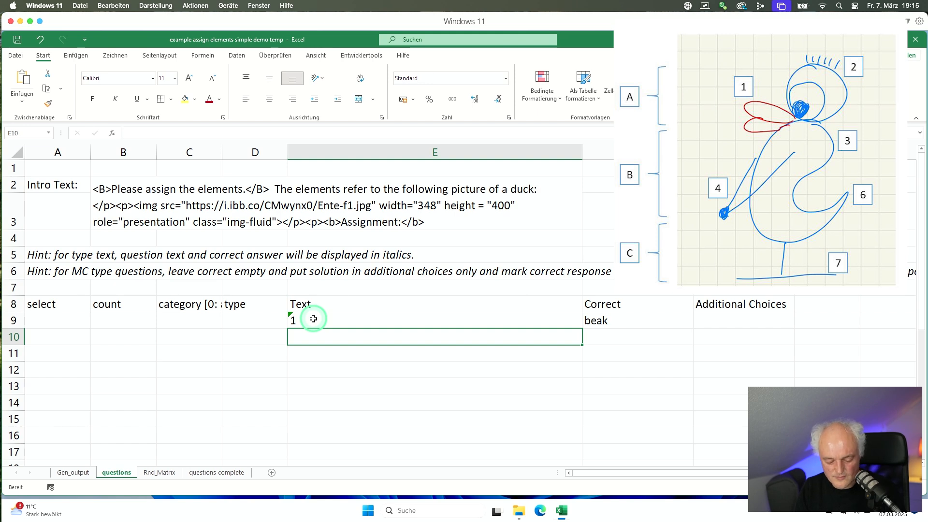
pyautogui.write("'2")
pyautogui.press('Tab')
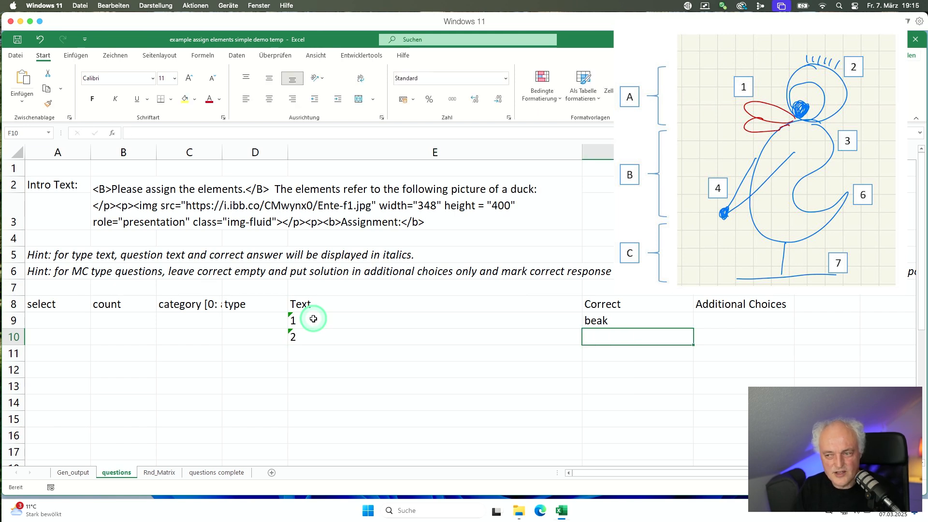
pyautogui.write('h')
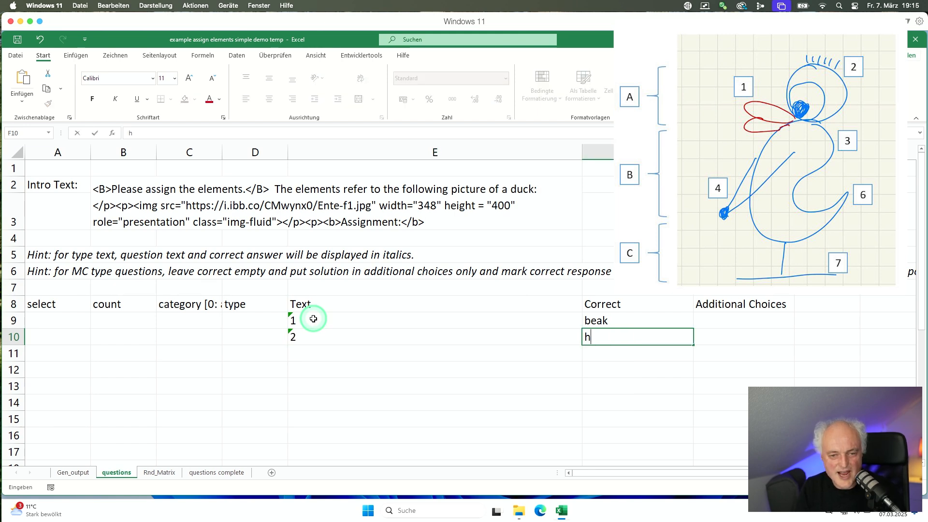
pyautogui.write('air')
pyautogui.press('Return')
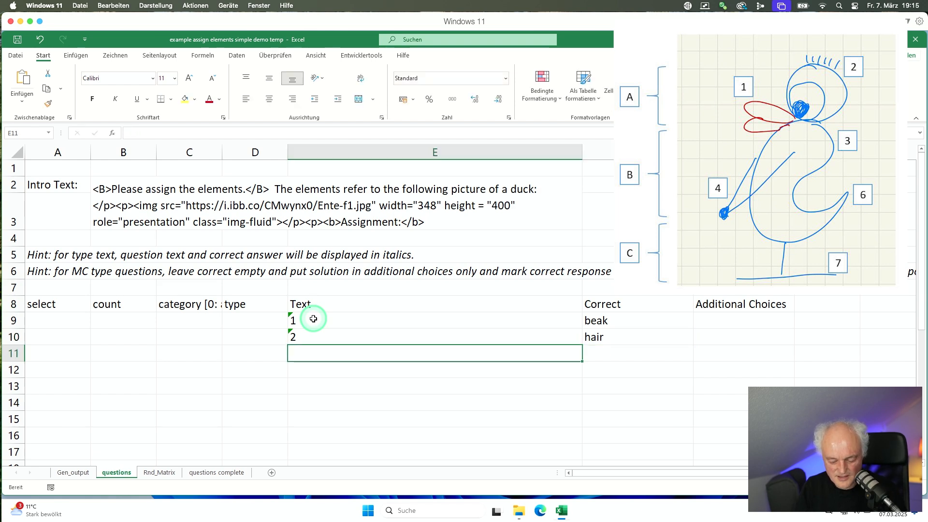
# Add element 3 with answer neck and element 4 with answer hands.
pyautogui.write("'3")
pyautogui.press('Tab')
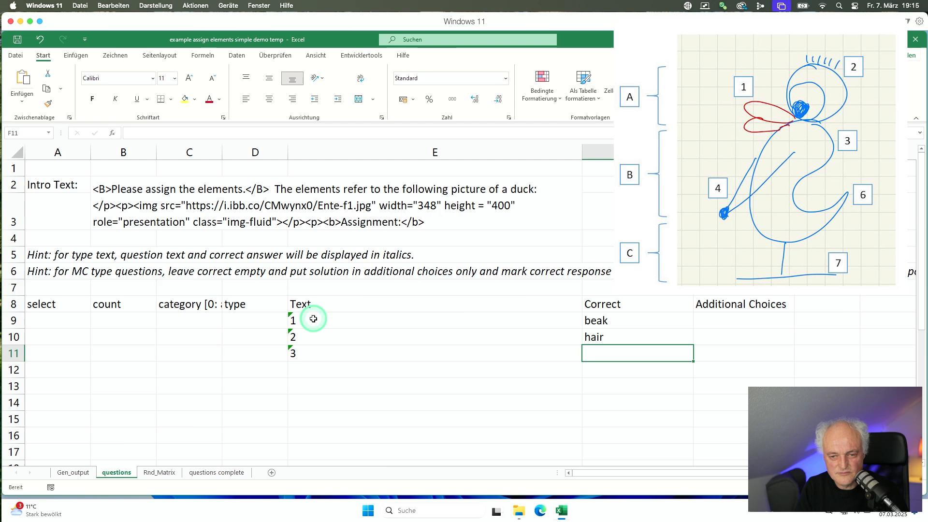
pyautogui.write('nec')
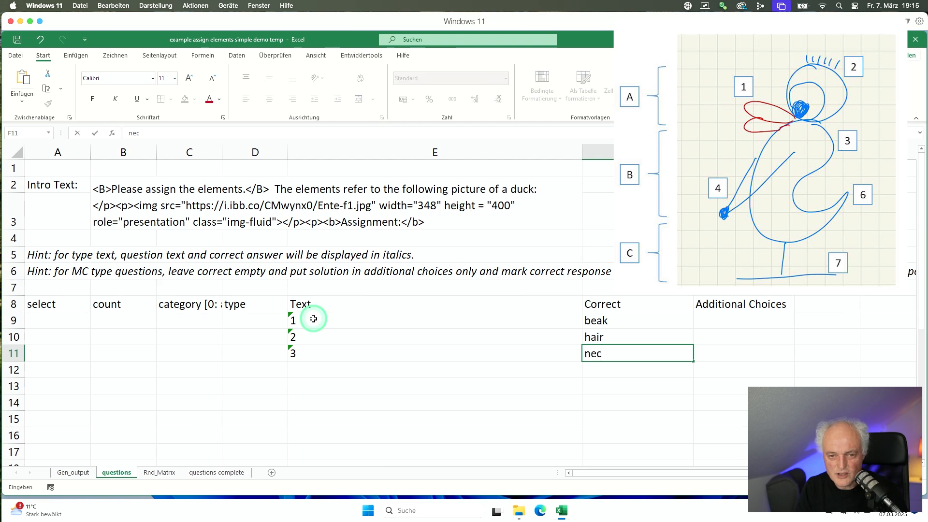
pyautogui.write('k')
pyautogui.press('Return')
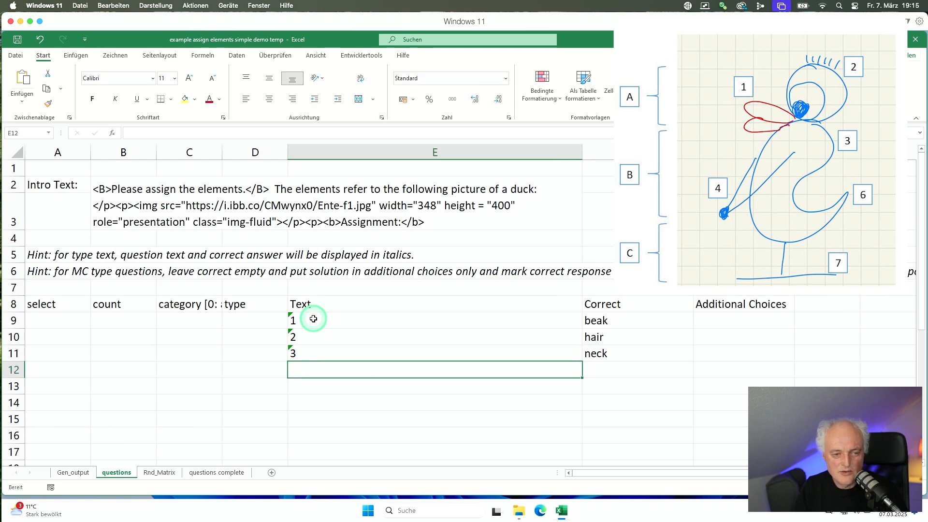
pyautogui.write('4')
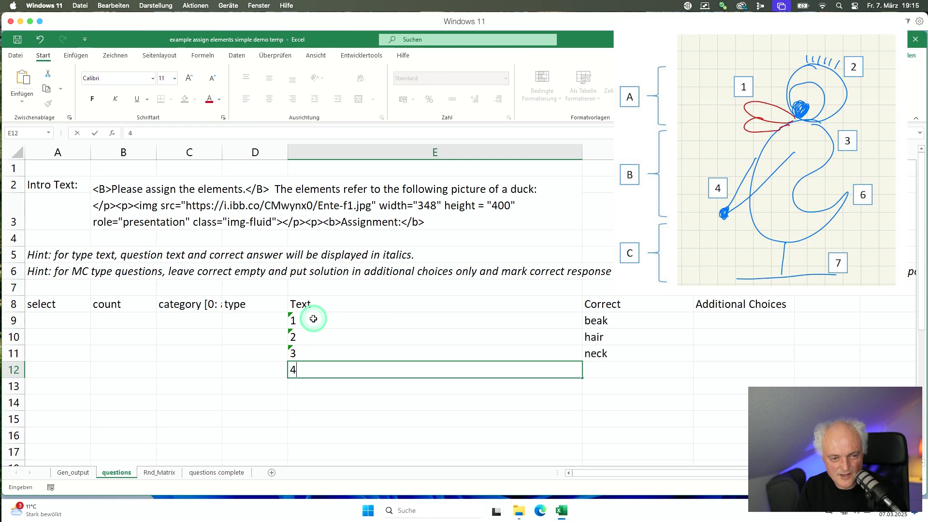
pyautogui.write('4')
pyautogui.press('Tab')
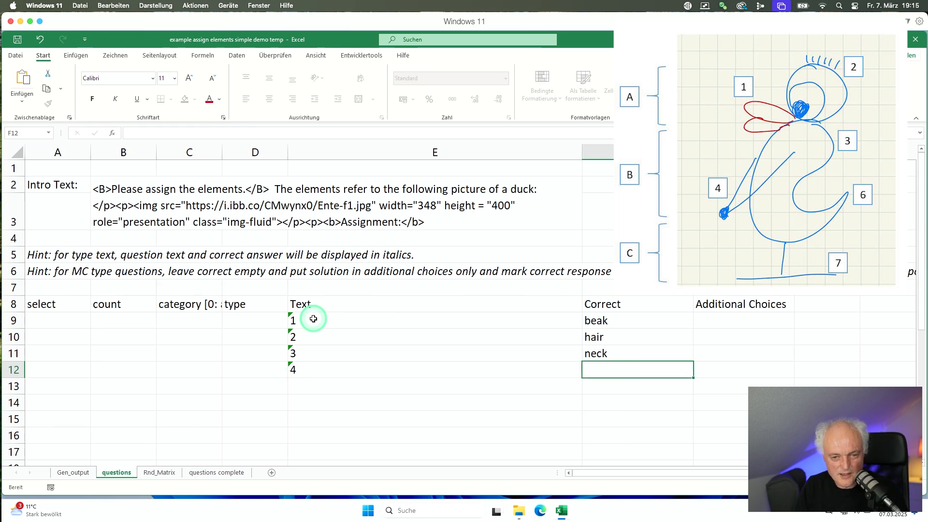
pyautogui.write('hands')
pyautogui.press('Return')
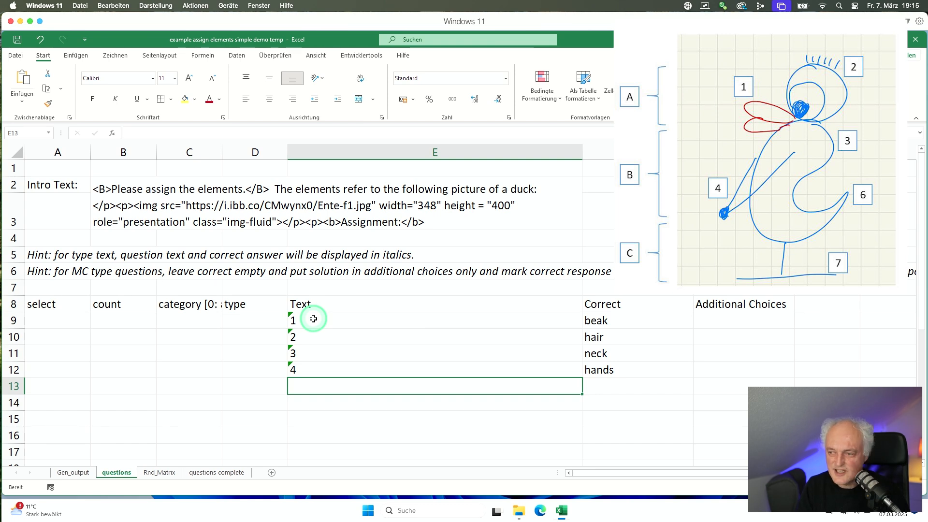
# Add element 6 as tail, and give part B middle part and part C lower part.
pyautogui.write('6')
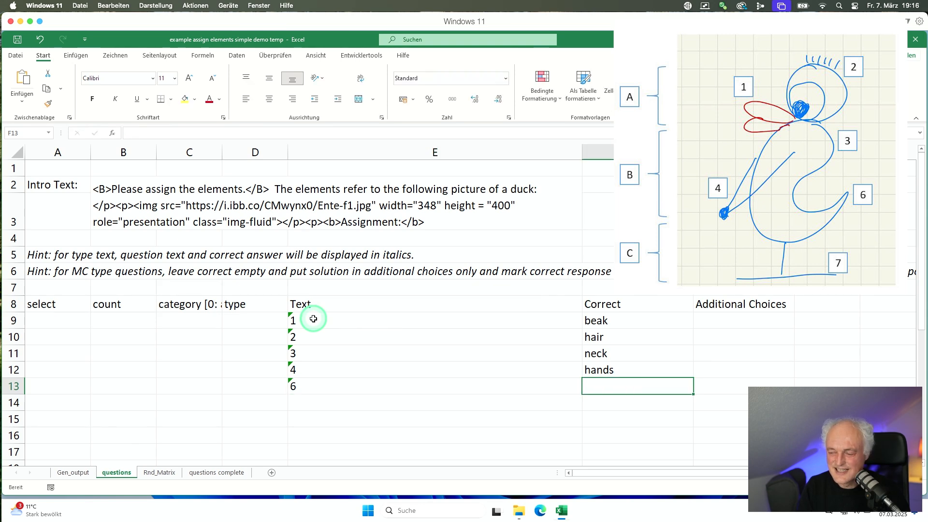
pyautogui.write('tail')
pyautogui.press('Left')
pyautogui.press('Down')
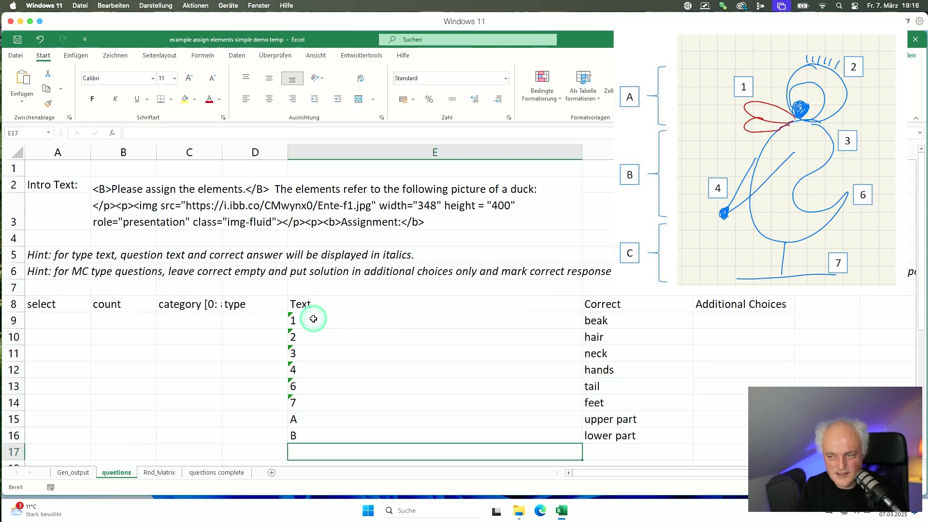
pyautogui.write('C')
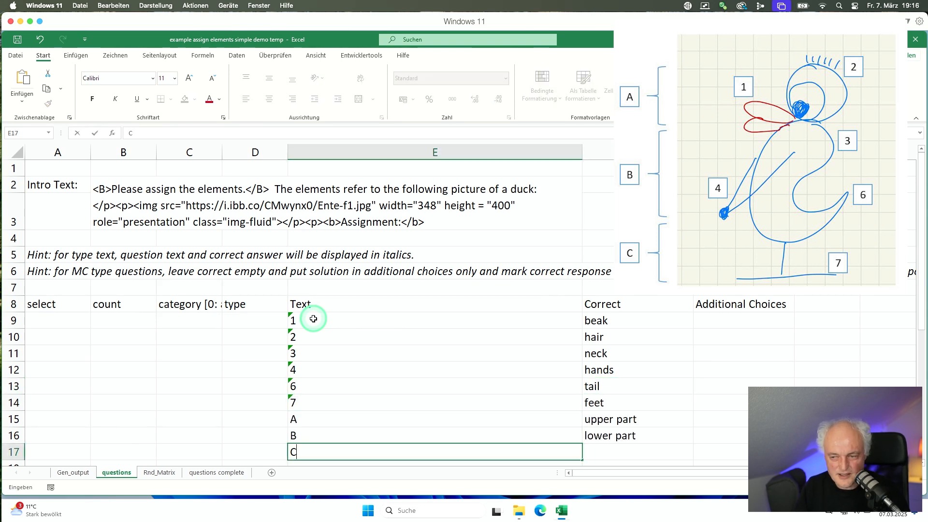
pyautogui.press('Tab')
pyautogui.press('Up')
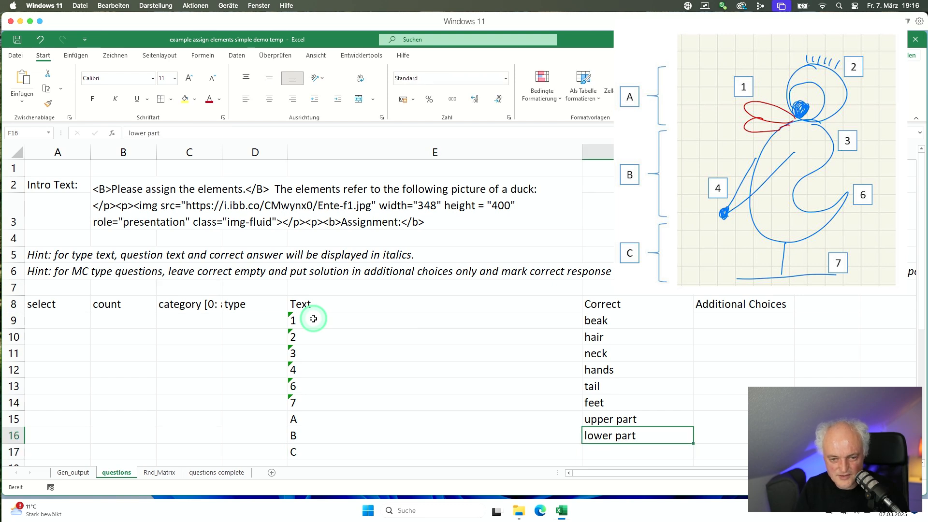
pyautogui.write('middle')
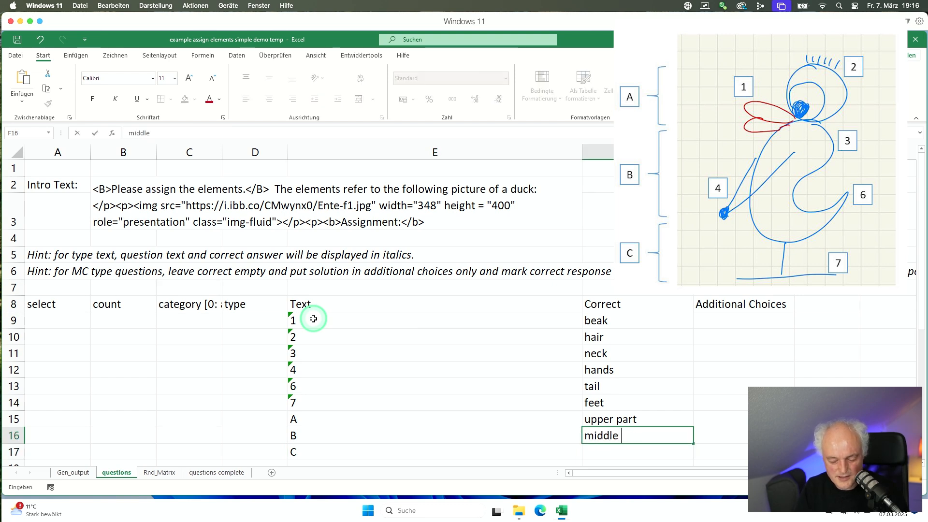
pyautogui.write(' part')
pyautogui.press('Return')
pyautogui.write('lo')
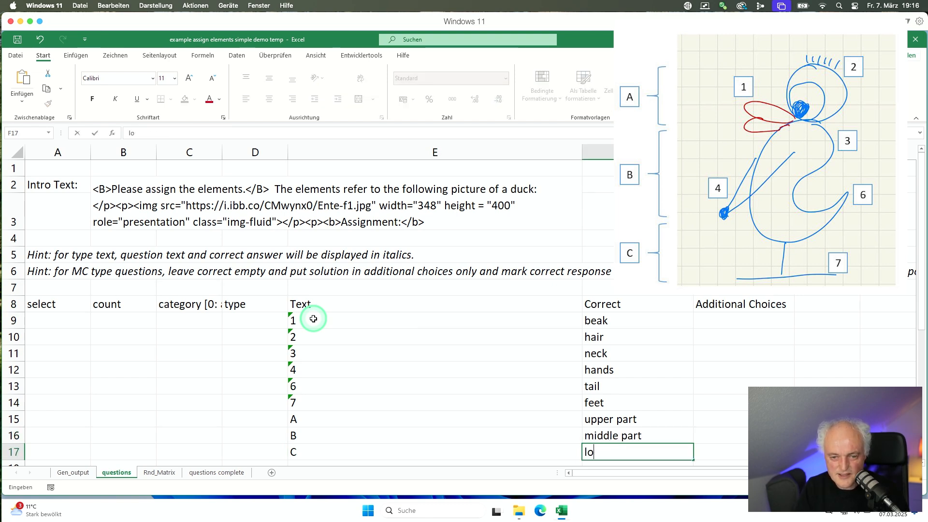
pyautogui.write('wer part')
pyautogui.press('Up')
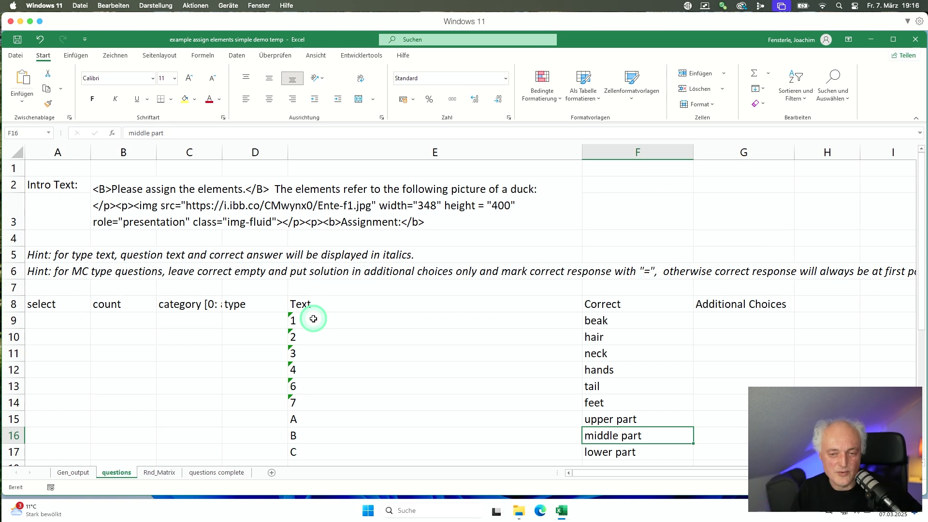
# Select the empty Additional Choices cells for questions 2 to 7.
pyautogui.press('Up')
pyautogui.press('Up')
pyautogui.press('Up')
pyautogui.press('Up')
pyautogui.press('Up')
pyautogui.press('Up')
pyautogui.press('Up')
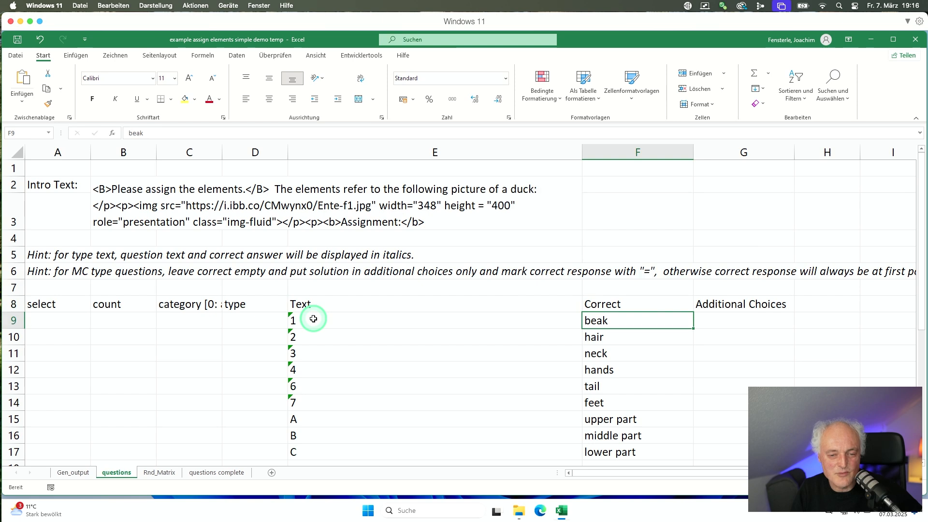
pyautogui.press('Down')
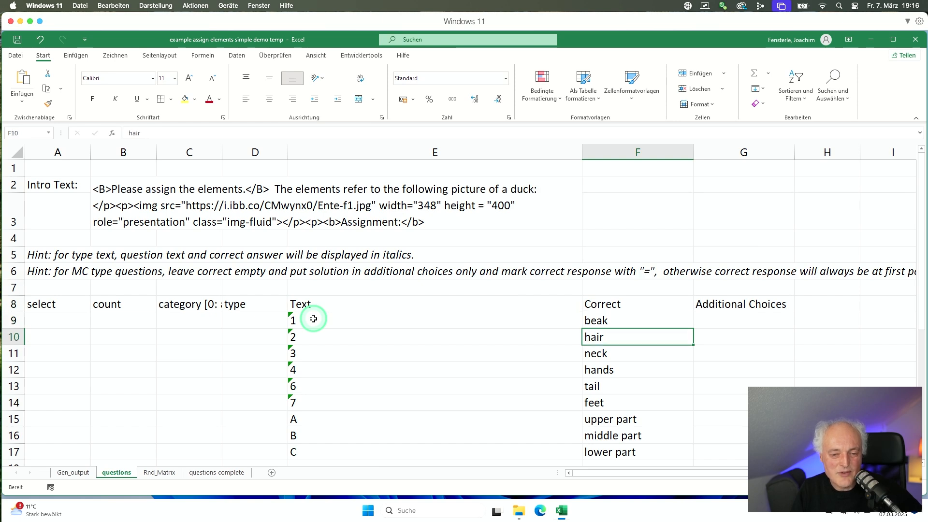
pyautogui.press('Up')
pyautogui.press('Right')
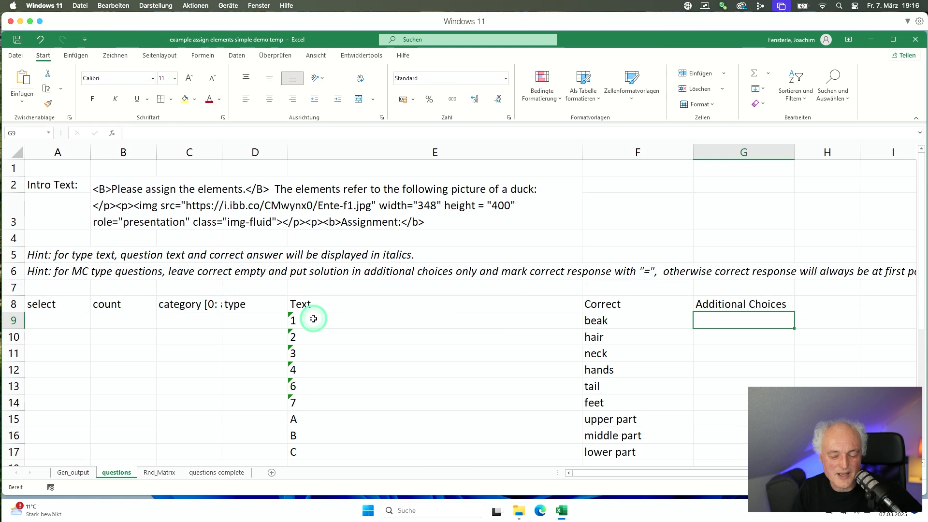
pyautogui.press('Down')
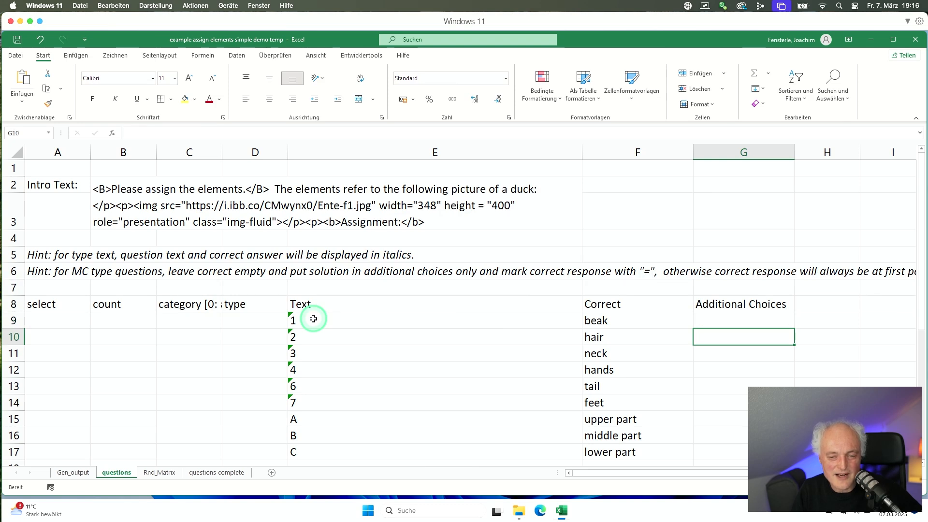
pyautogui.hotkey('shift', 'Down')
pyautogui.hotkey('shift', 'Down')
pyautogui.hotkey('shift', 'Down')
pyautogui.hotkey('shift', 'Down')
# Paste tilde-separated distractor lists, like beak ~back ~hands ~tail ~feet, into Additional Choices.
pyautogui.write('beak ~back ~hands ~tail ~feet beak ~hair ~hands ~tail ~feet beak ~hair ~back ~tail ~feet beak ~hair ~back ~hands ~feet beak ~hair ~back ~hands ~tail')
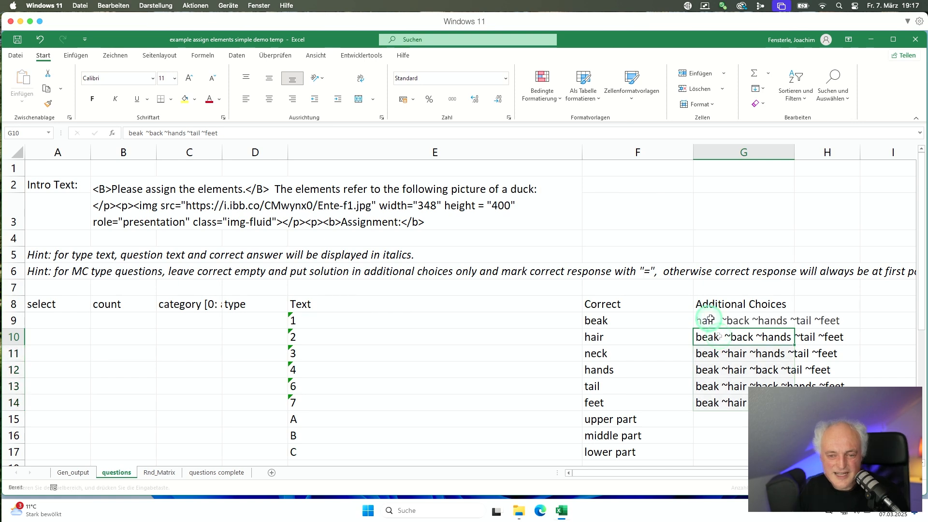
pyautogui.click(712, 320)
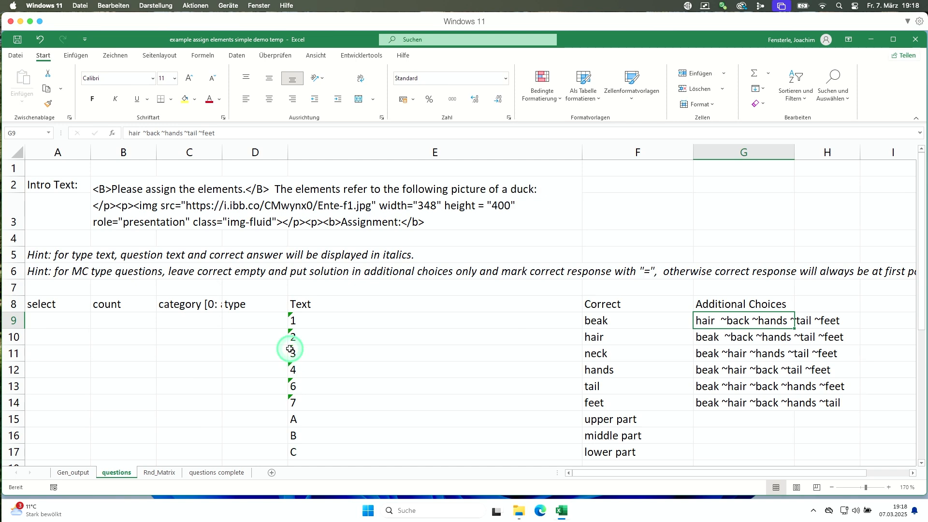
pyautogui.click(270, 334)
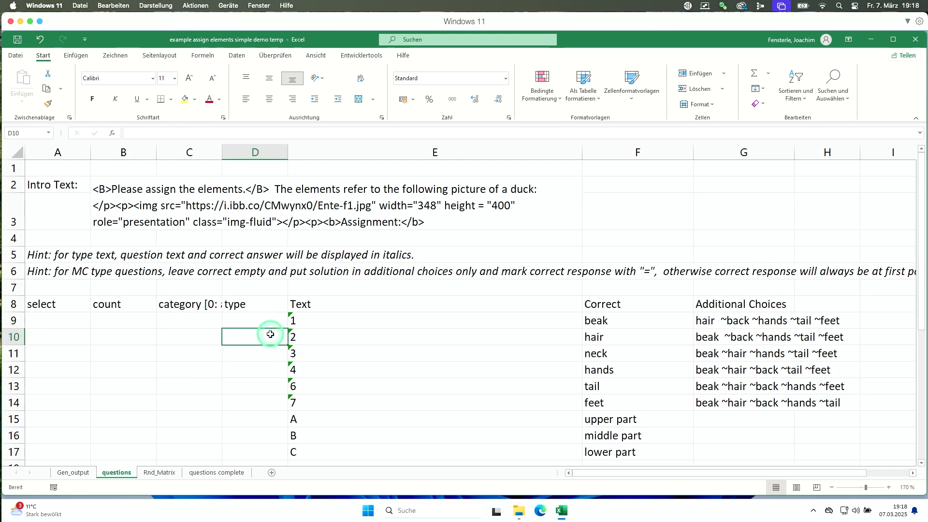
# Set the Type of parts A, B and C in D15:D17 to MC.
pyautogui.click(244, 321)
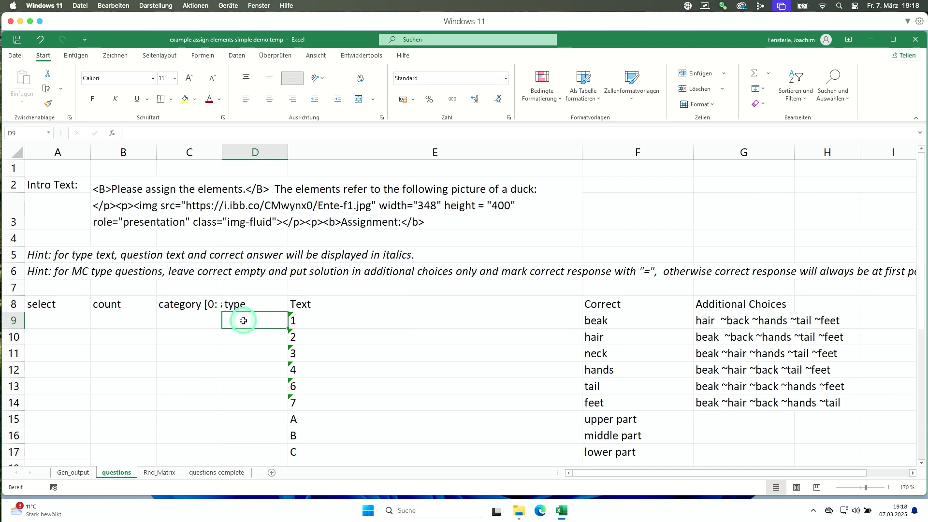
pyautogui.press('Down')
pyautogui.press('Down')
pyautogui.press('Down')
pyautogui.press('Down')
pyautogui.press('Down')
pyautogui.press('Down')
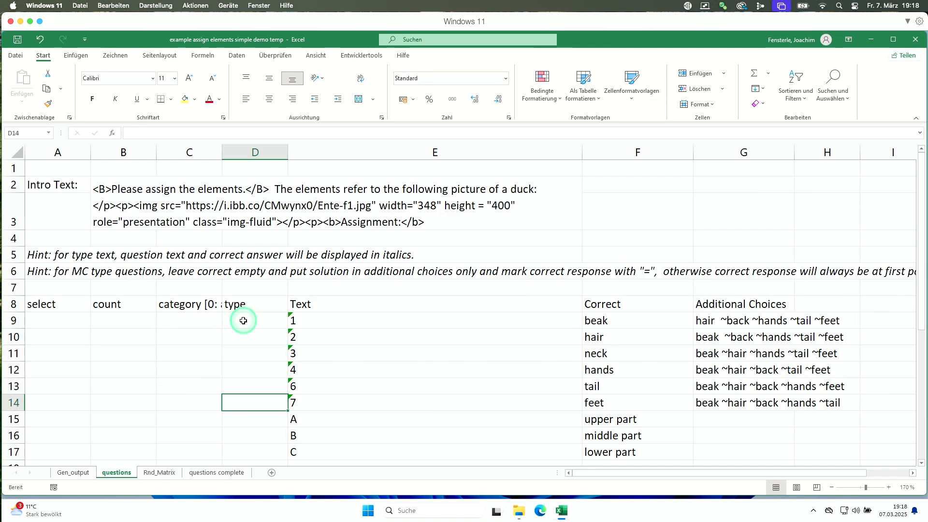
pyautogui.write('MC')
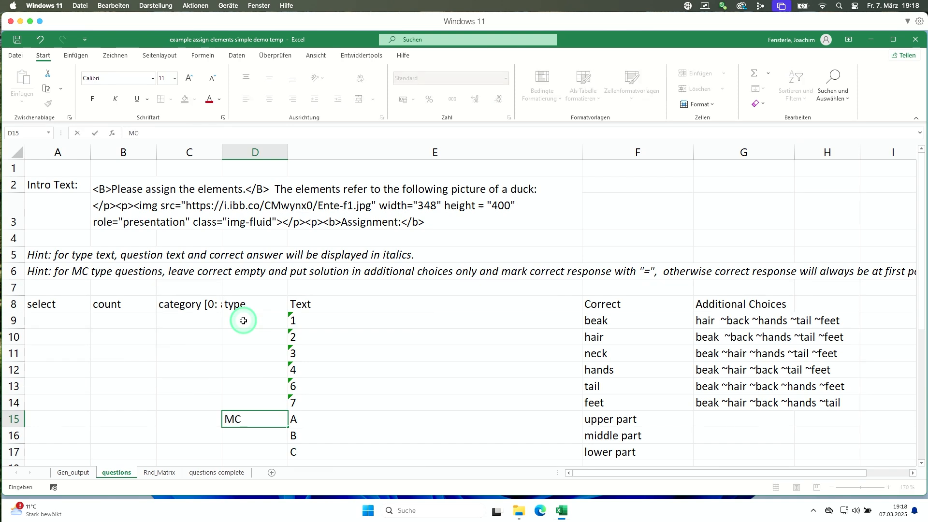
pyautogui.press('Return')
pyautogui.write('MC')
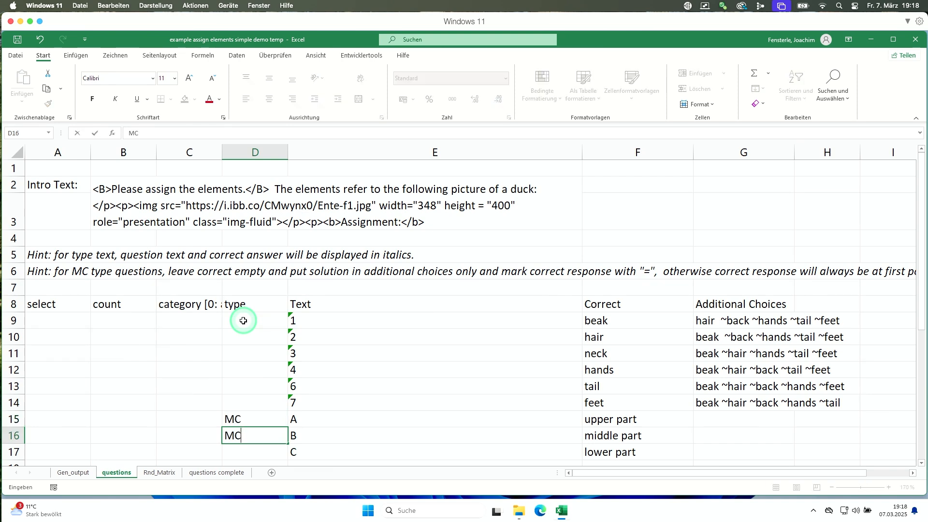
pyautogui.press('Return')
pyautogui.write('MC')
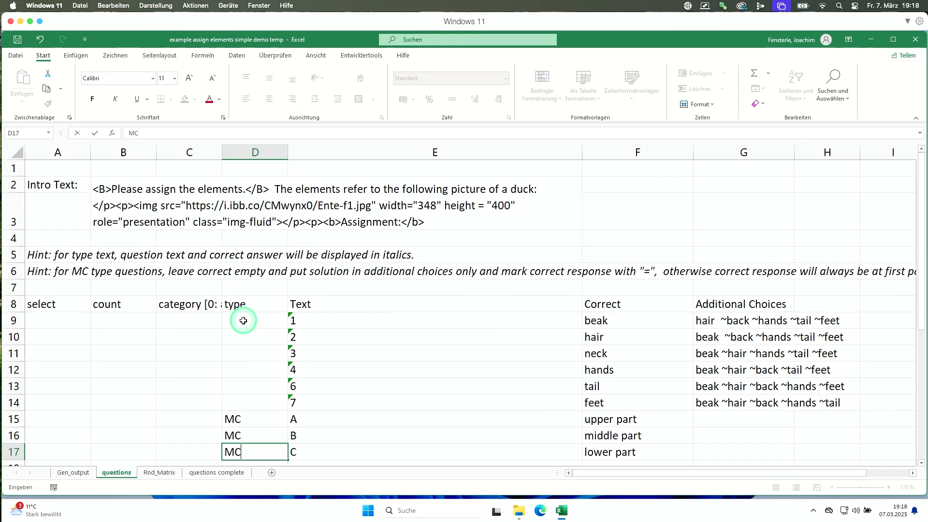
pyautogui.press('Up')
pyautogui.press('Up')
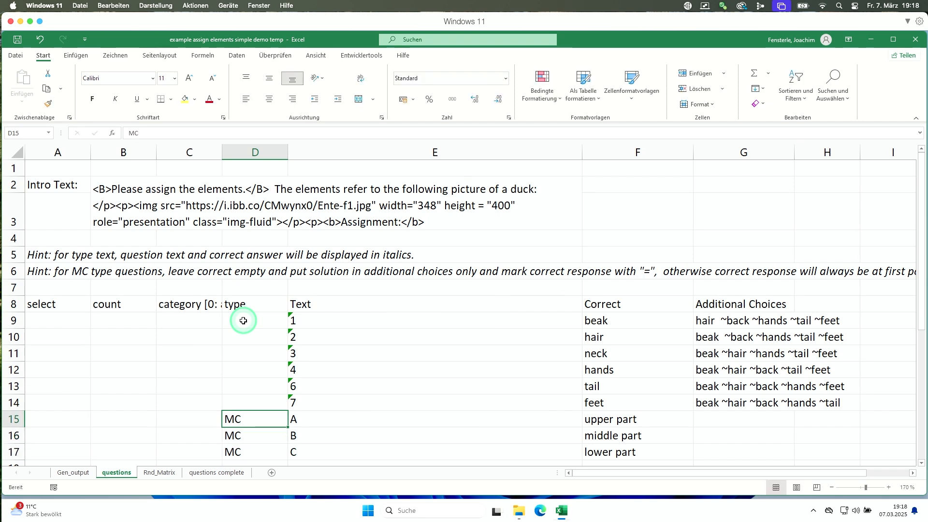
pyautogui.press('Right')
pyautogui.press('Right')
pyautogui.press('Right')
pyautogui.press('Right')
pyautogui.press('Left')
pyautogui.press('Left')
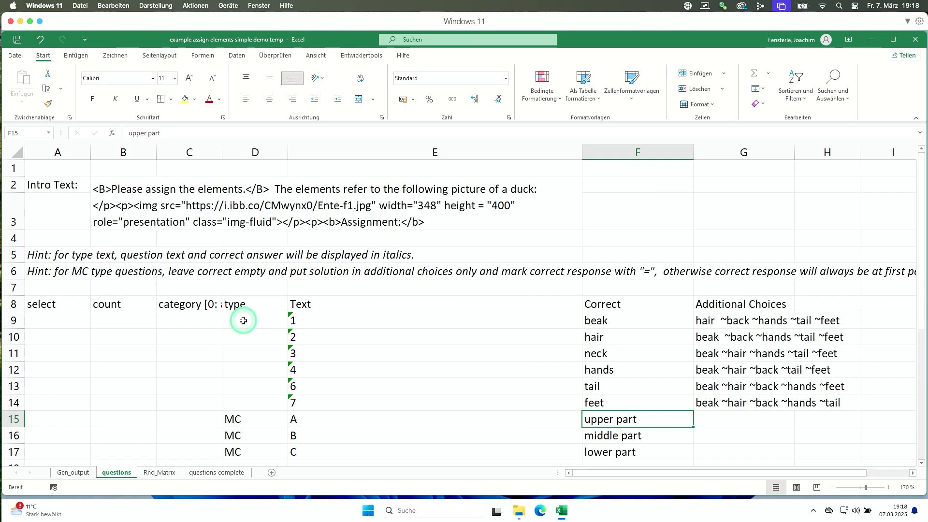
pyautogui.press('Right')
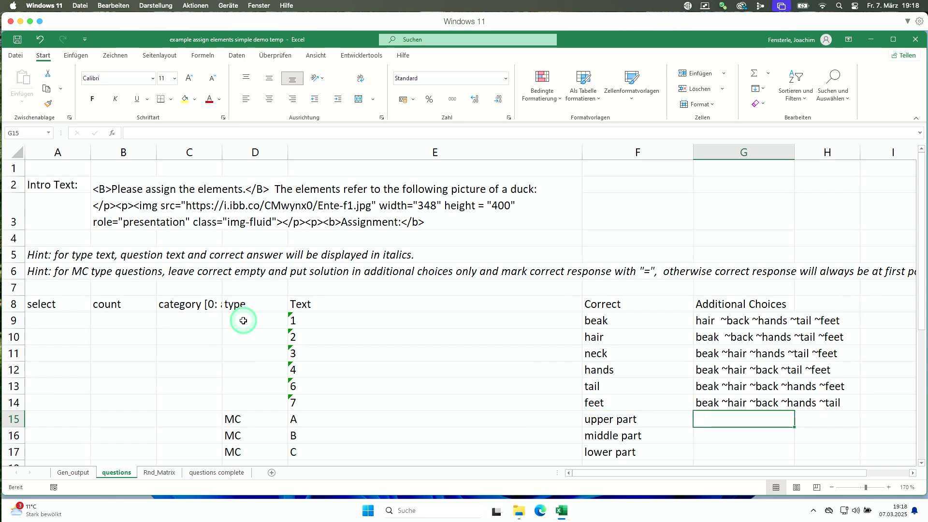
# Enter 'upper part ~middle part ~lower part' in G15 and fill it down to G17.
pyautogui.press('Left')
pyautogui.click(732, 420)
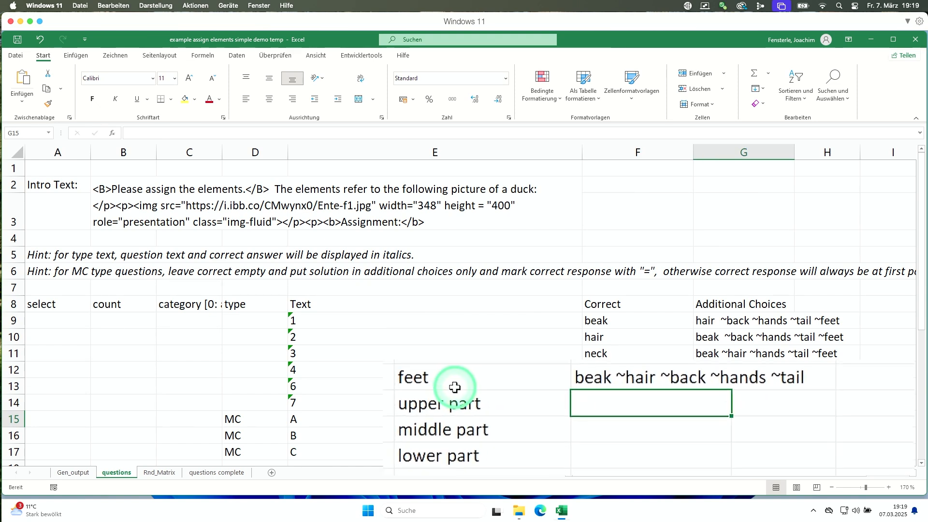
pyautogui.write('upper par')
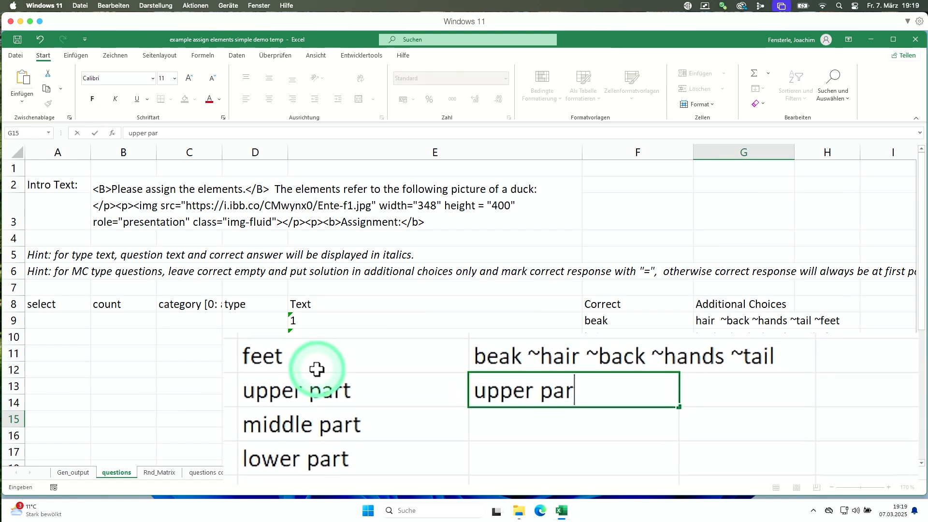
pyautogui.write('t ~middle part ')
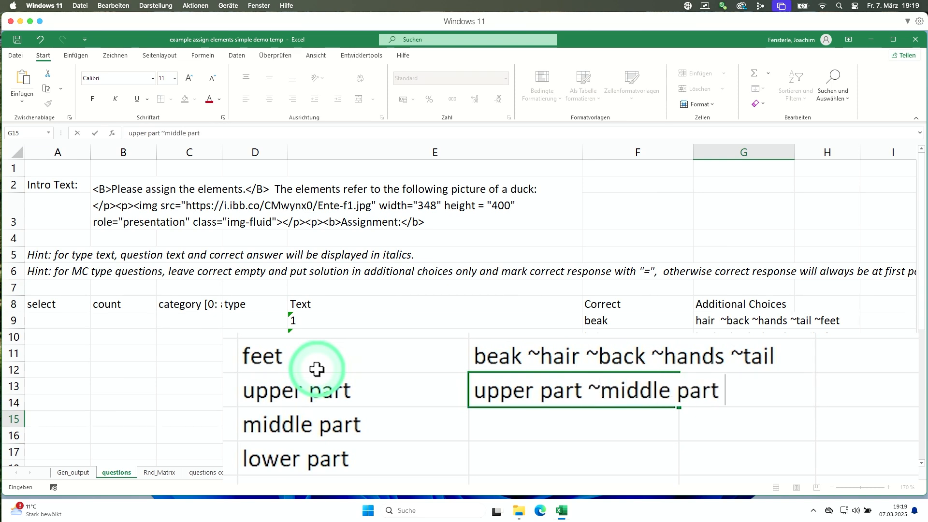
pyautogui.write('~lower part')
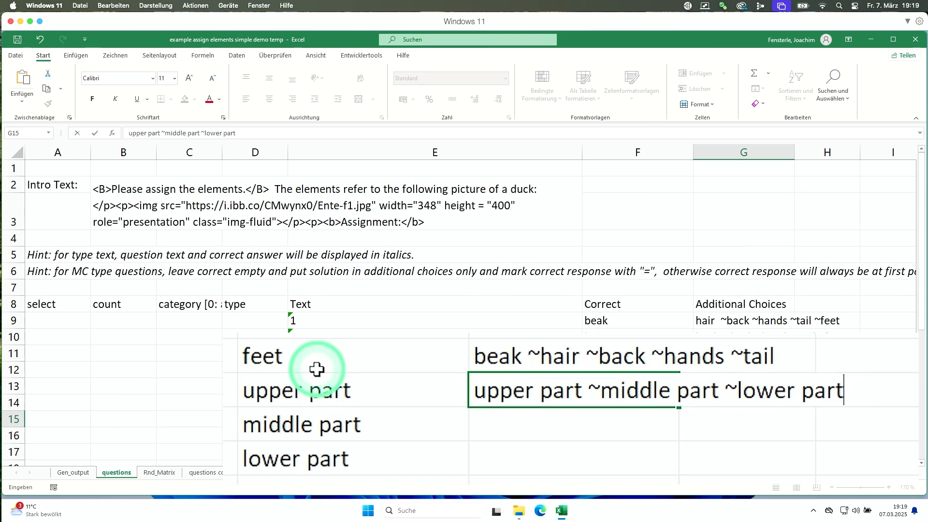
pyautogui.press('Return')
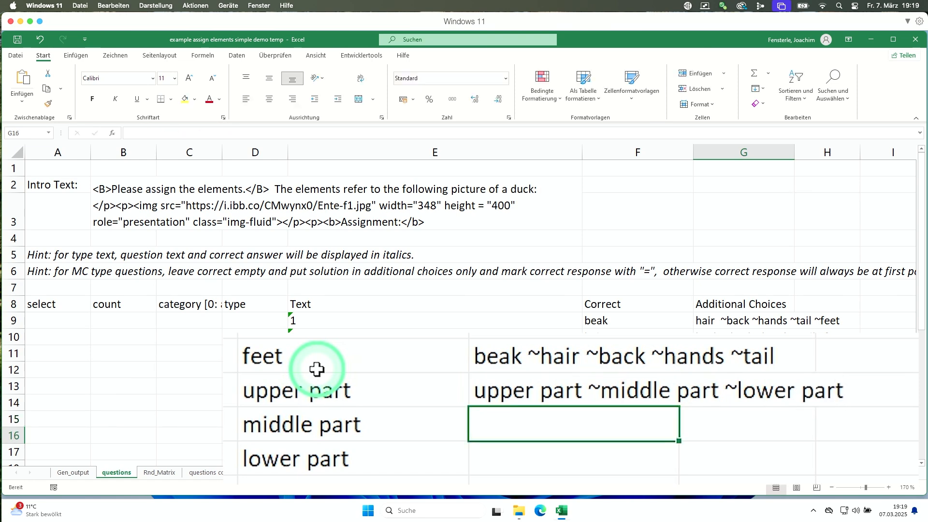
pyautogui.click(483, 394)
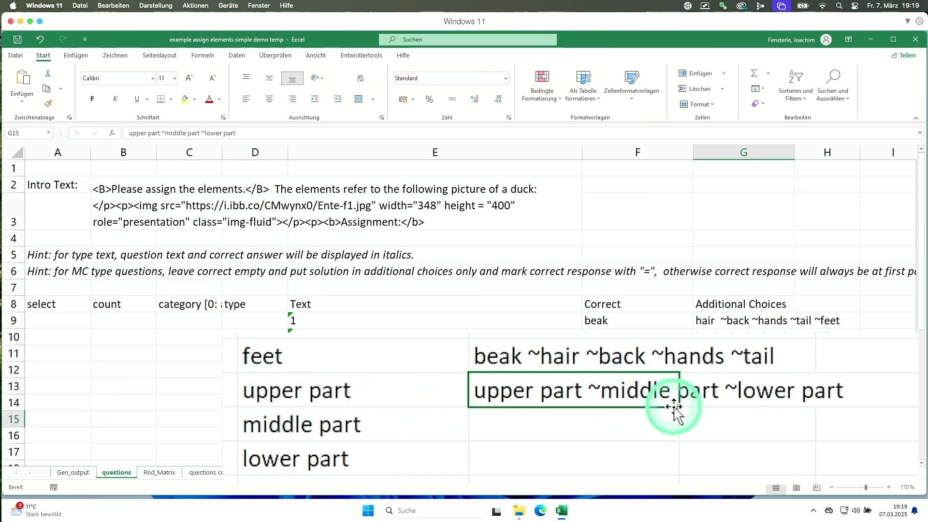
pyautogui.moveTo(676, 407); pyautogui.dragTo(667, 460)
pyautogui.click(554, 396)
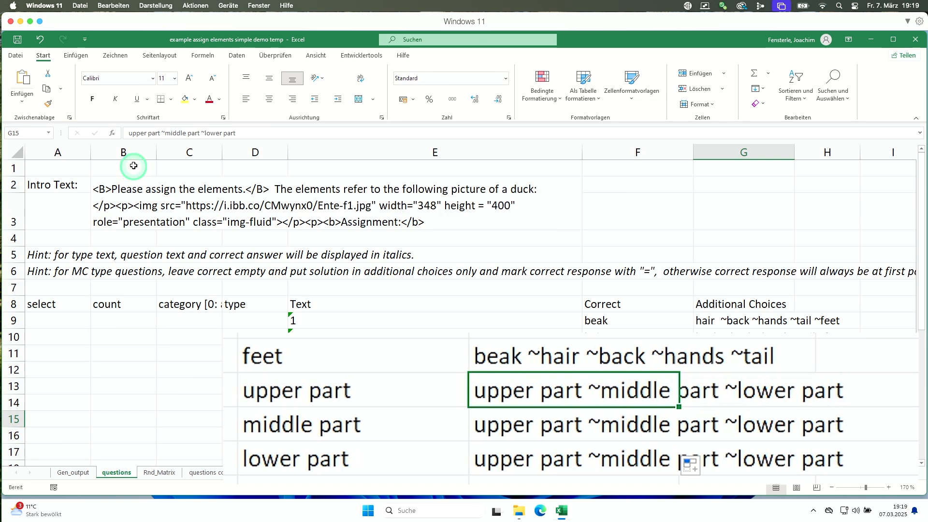
# Mark the correct choice with = in each row: upper part, middle part and lower part.
pyautogui.click(128, 132)
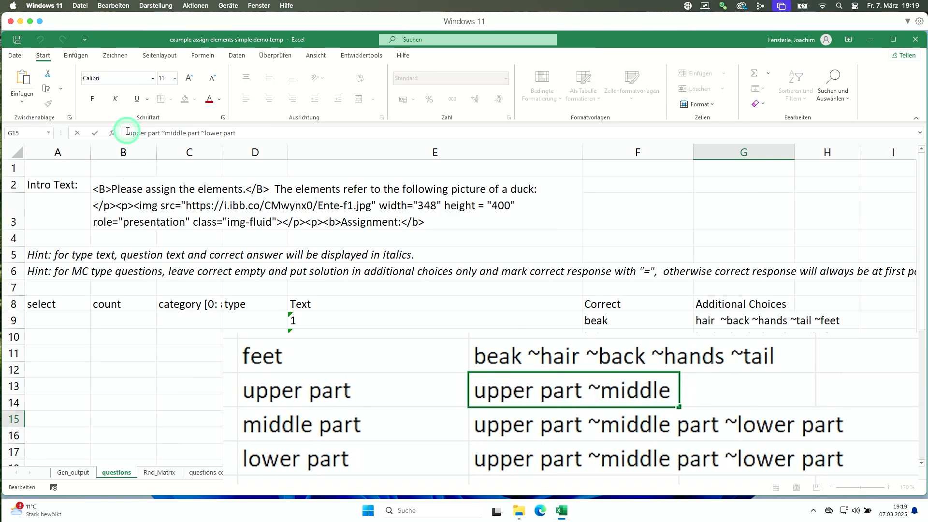
pyautogui.write('=')
pyautogui.press('Return')
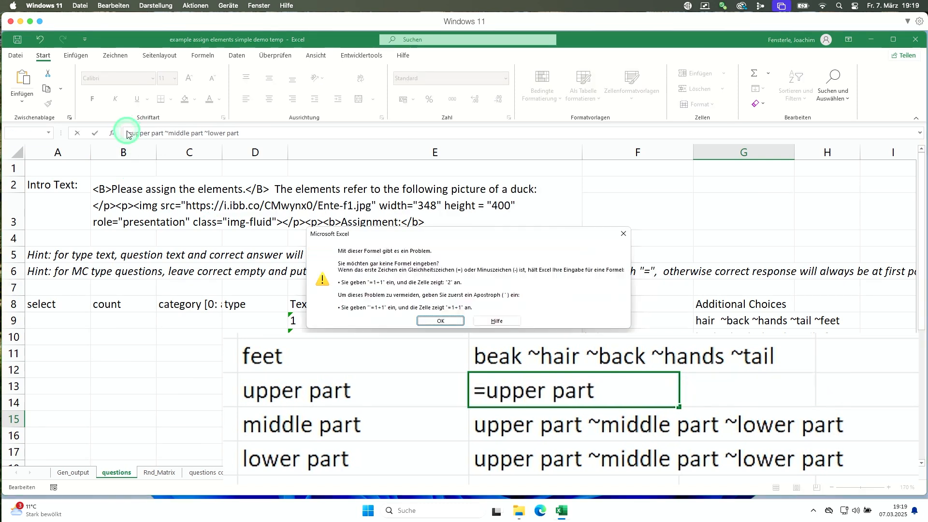
pyautogui.press('Return')
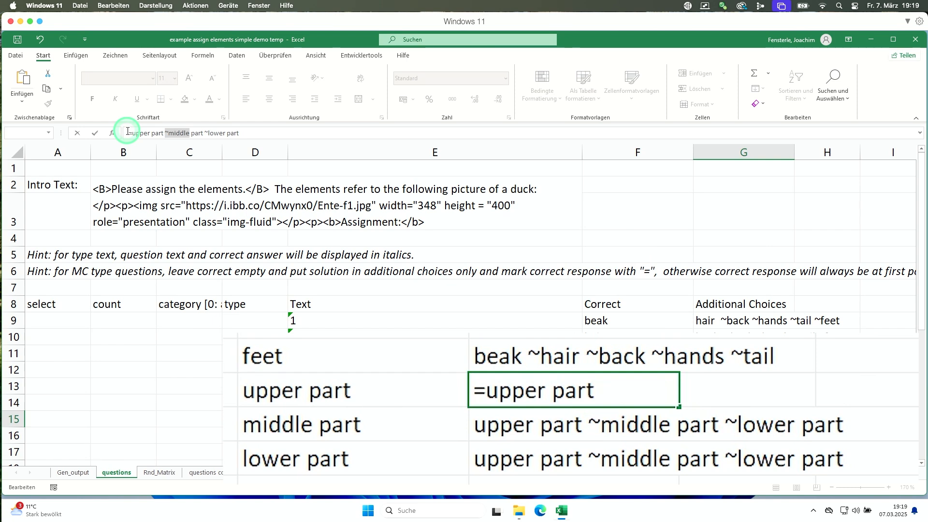
pyautogui.click(128, 132)
pyautogui.press('Return')
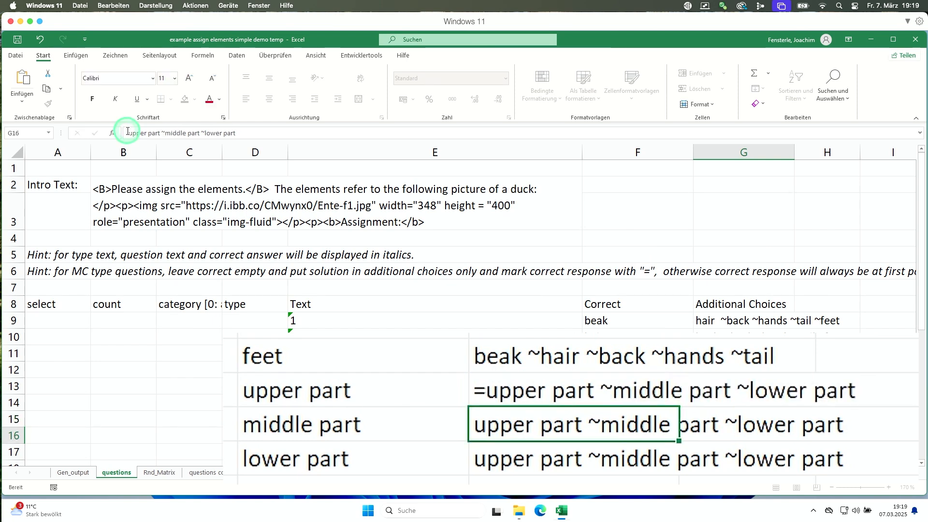
pyautogui.click(166, 132)
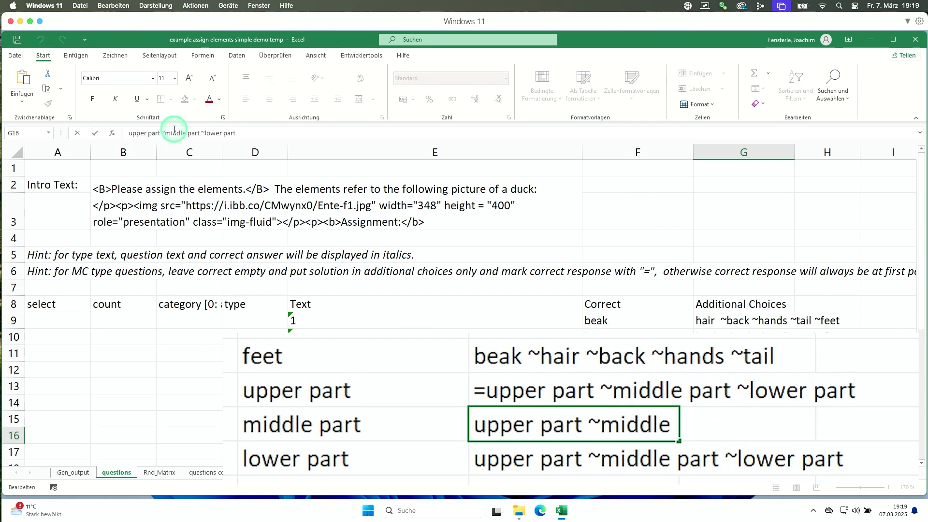
pyautogui.write('=')
pyautogui.press('Return')
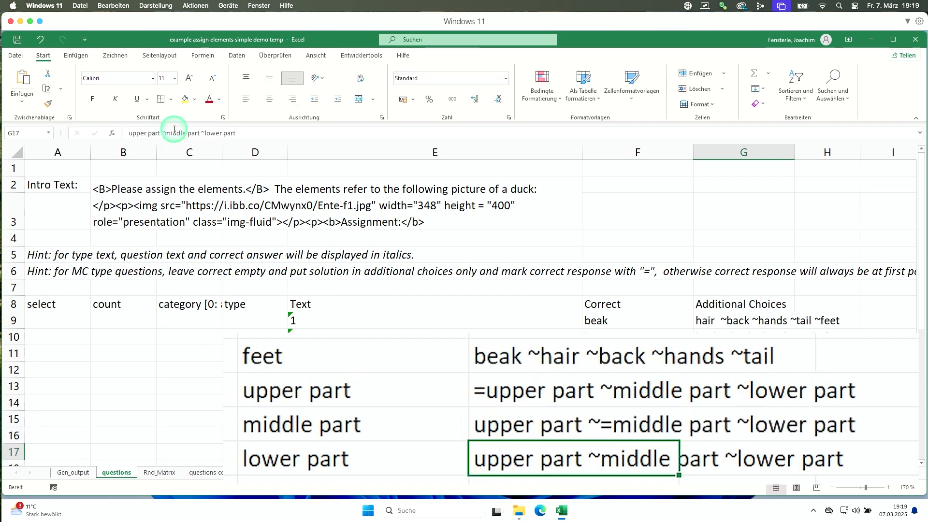
pyautogui.click(201, 133)
pyautogui.write('=')
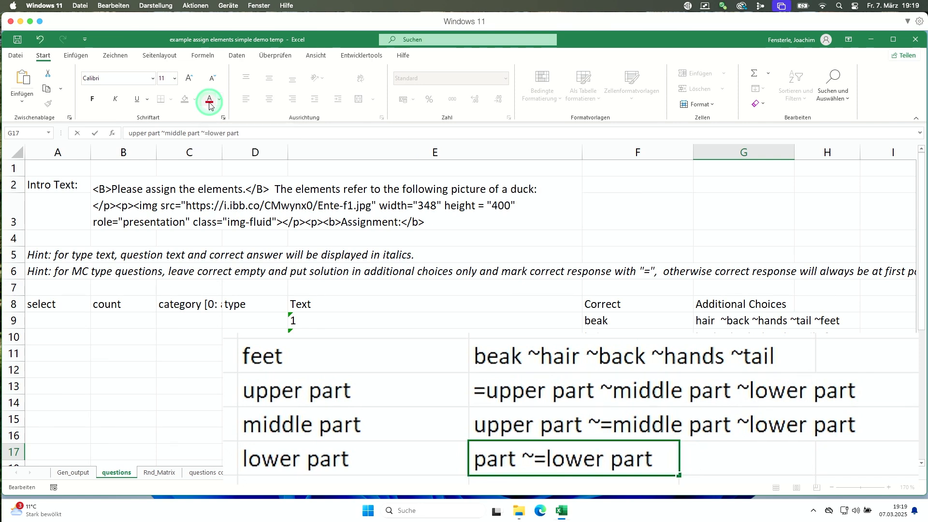
pyautogui.press('Return')
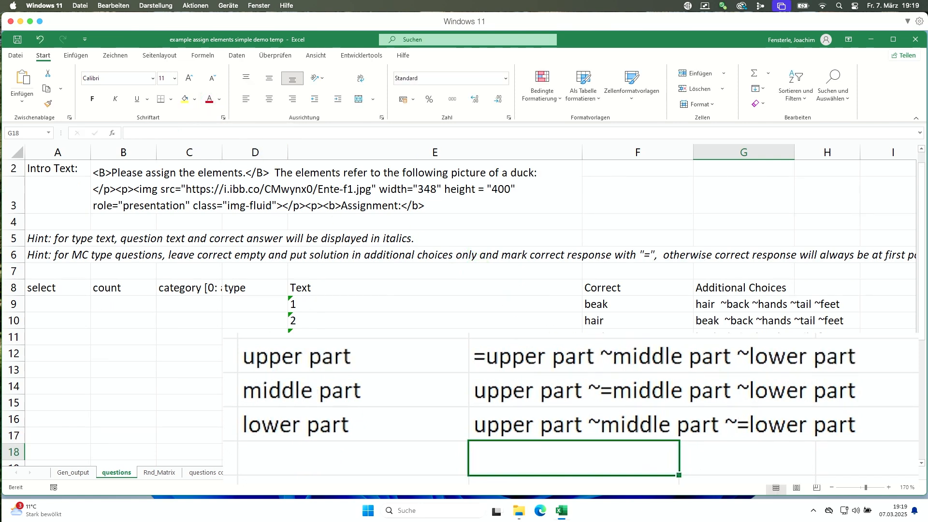
pyautogui.click(274, 355)
# Clear the Correct cells F15:F17 for parts A, B and C.
pyautogui.moveTo(274, 356); pyautogui.dragTo(282, 415)
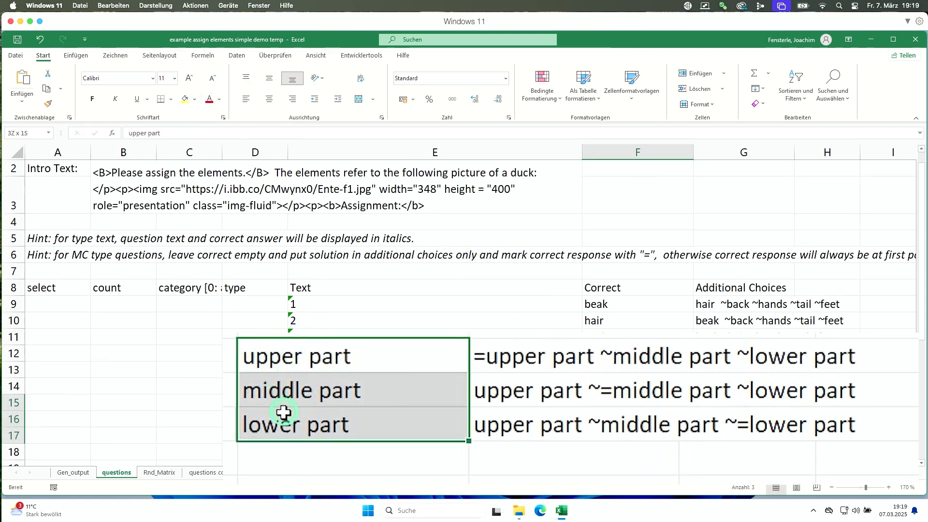
pyautogui.press('Delete')
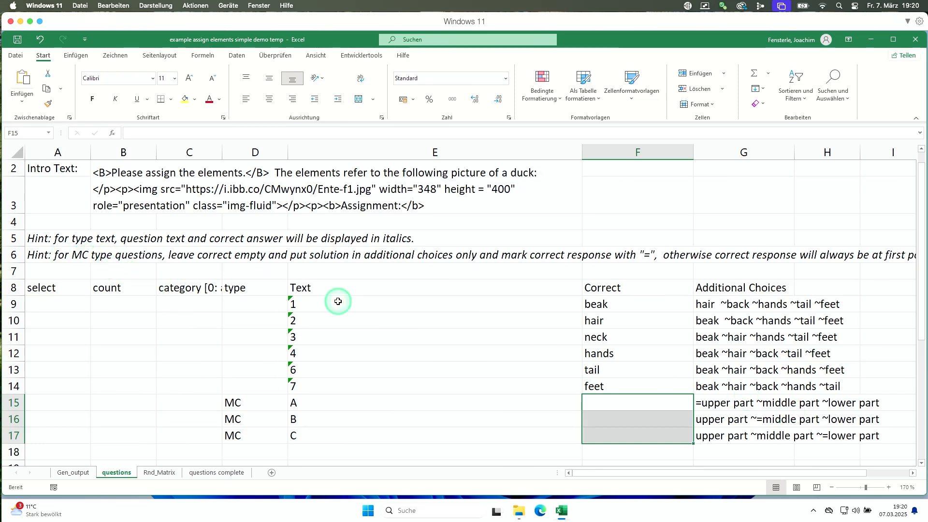
pyautogui.click(388, 391)
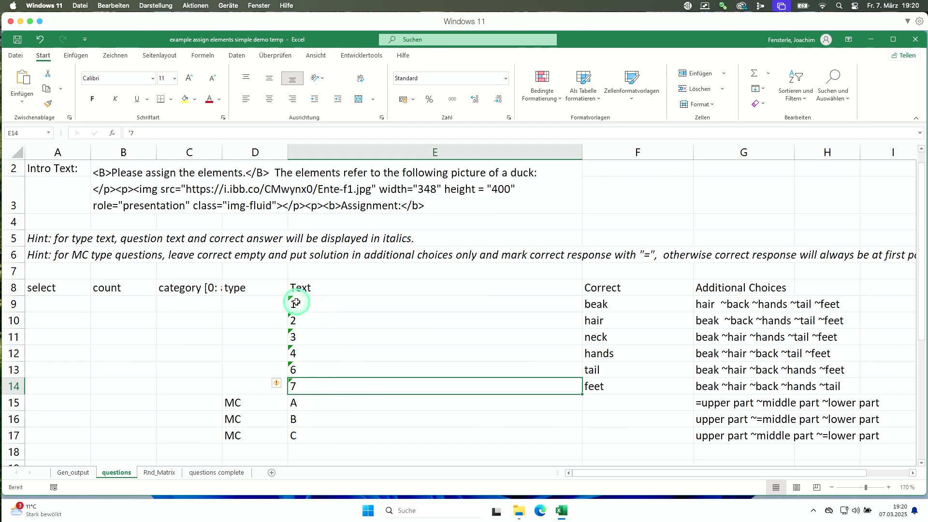
# Enter category 1 for the six numbered duck-element questions in C9:C14.
pyautogui.click(182, 301)
pyautogui.write('1')
pyautogui.press('Return')
pyautogui.write('1')
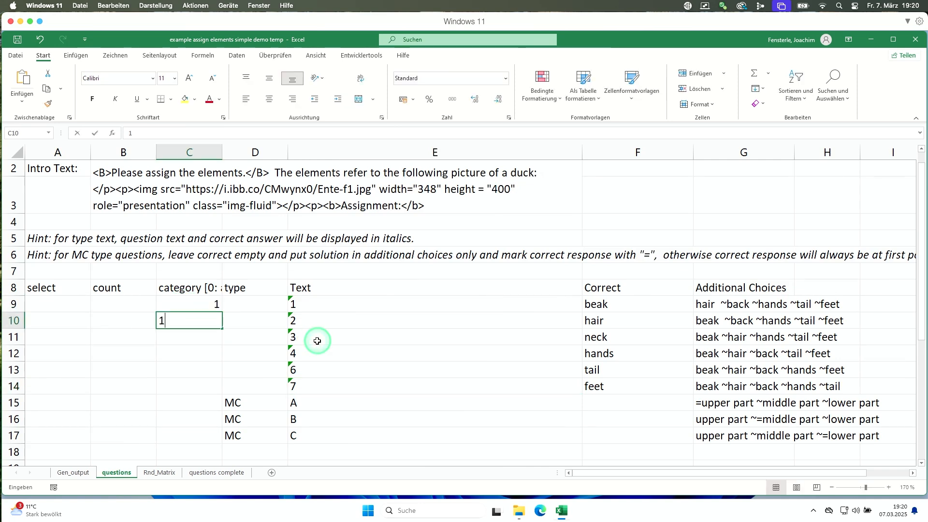
pyautogui.press('Return')
pyautogui.write('1')
pyautogui.press('Return')
pyautogui.write('1 1')
pyautogui.write('1')
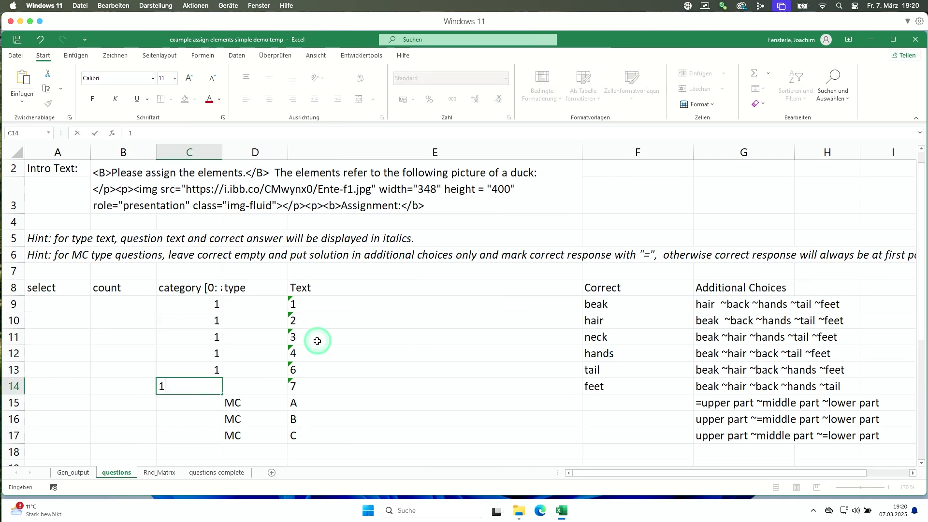
pyautogui.press('Return')
# Enter category 2 for the three MC parts A, B and C in C15:C17.
pyautogui.write('2')
pyautogui.press('Return')
pyautogui.write('2')
pyautogui.press('Return')
pyautogui.write('2')
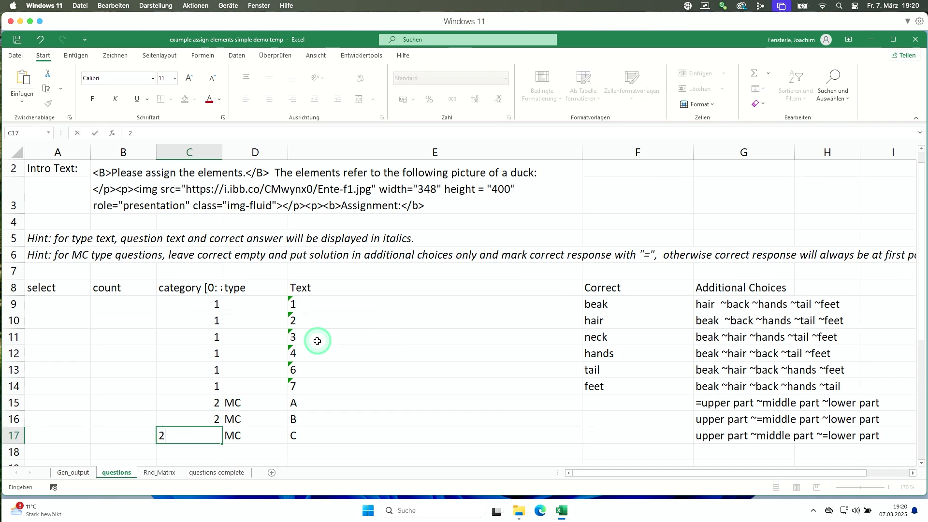
pyautogui.press('Return')
pyautogui.press('Up')
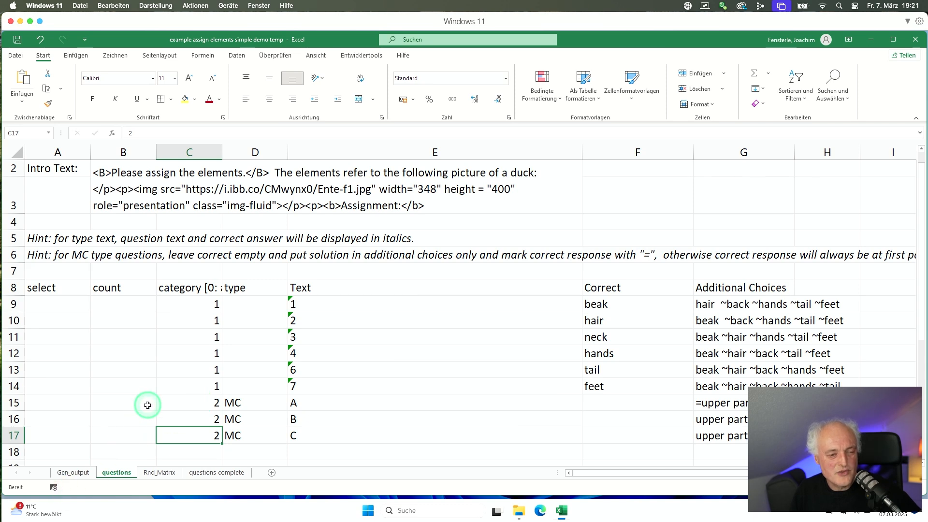
pyautogui.click(190, 305)
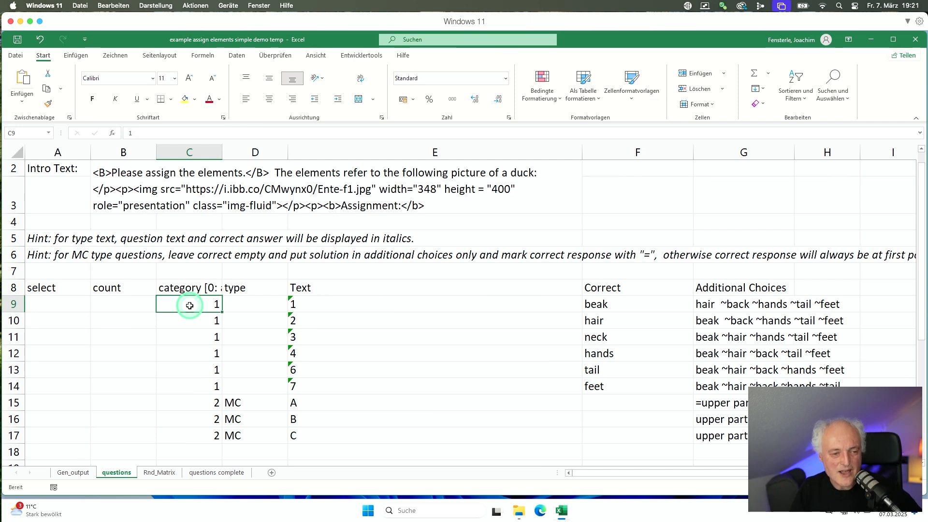
pyautogui.press('Right')
pyautogui.press('Left')
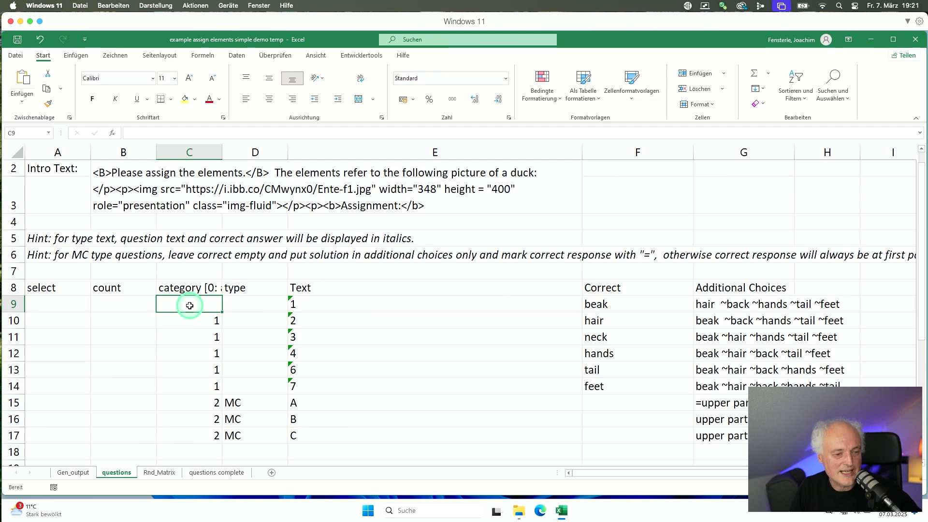
pyautogui.write('0')
pyautogui.press('Return')
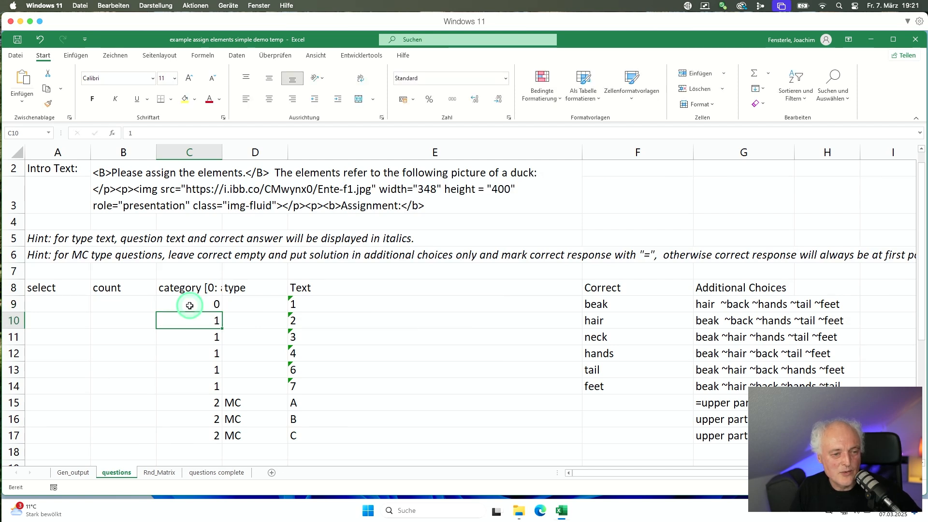
pyautogui.click(190, 306)
pyautogui.press('Right')
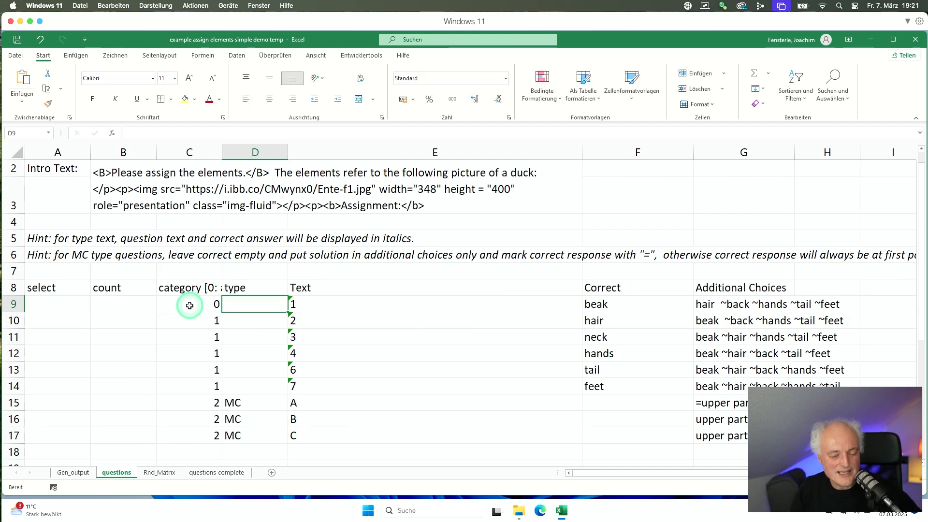
pyautogui.write('Text')
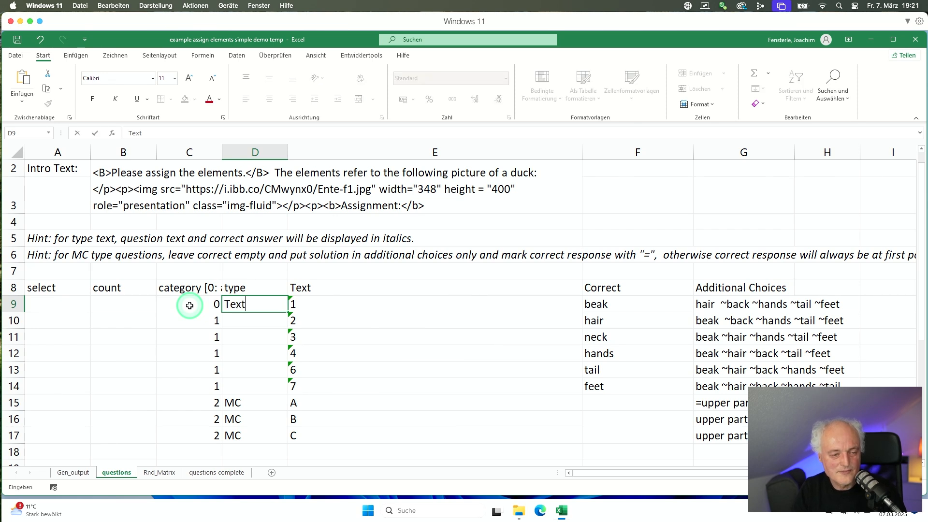
pyautogui.press('Tab')
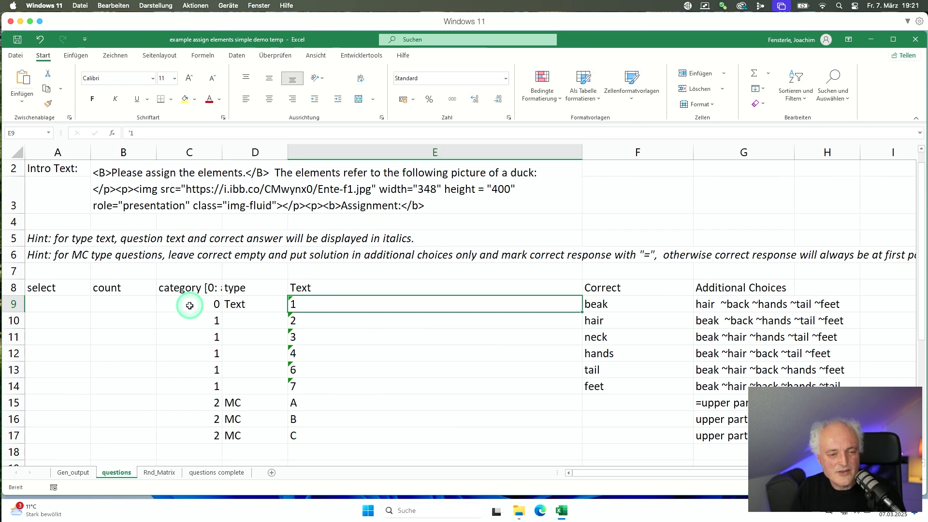
pyautogui.press('Tab')
pyautogui.press('Tab')
pyautogui.press('Delete')
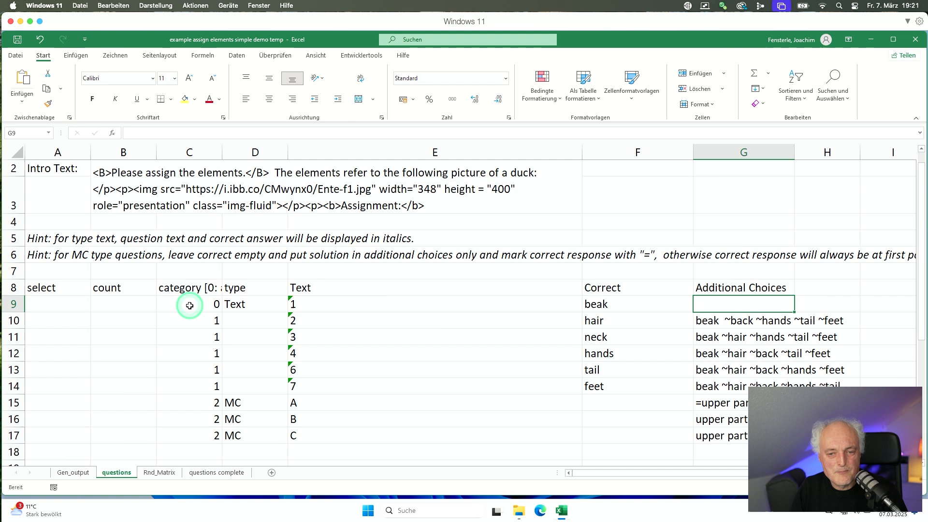
pyautogui.press('Left')
pyautogui.press('Left')
pyautogui.press('Left')
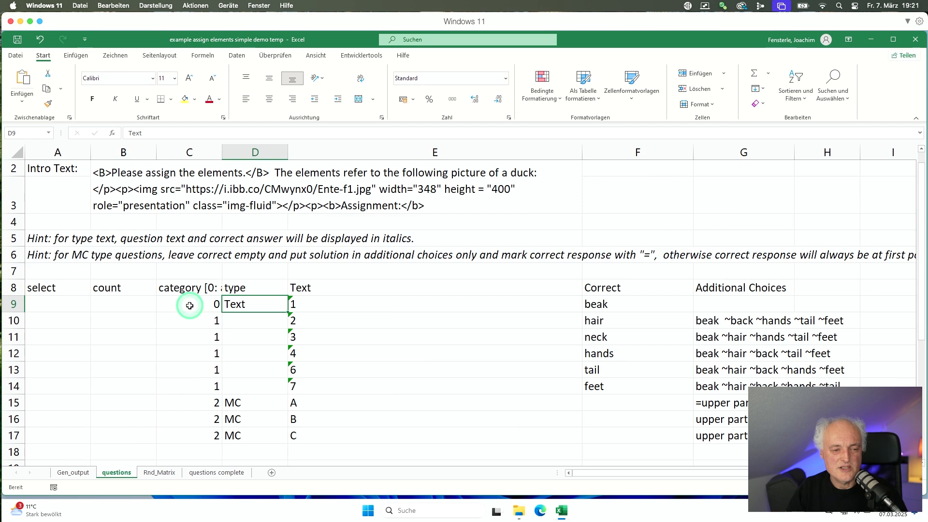
pyautogui.click(189, 306)
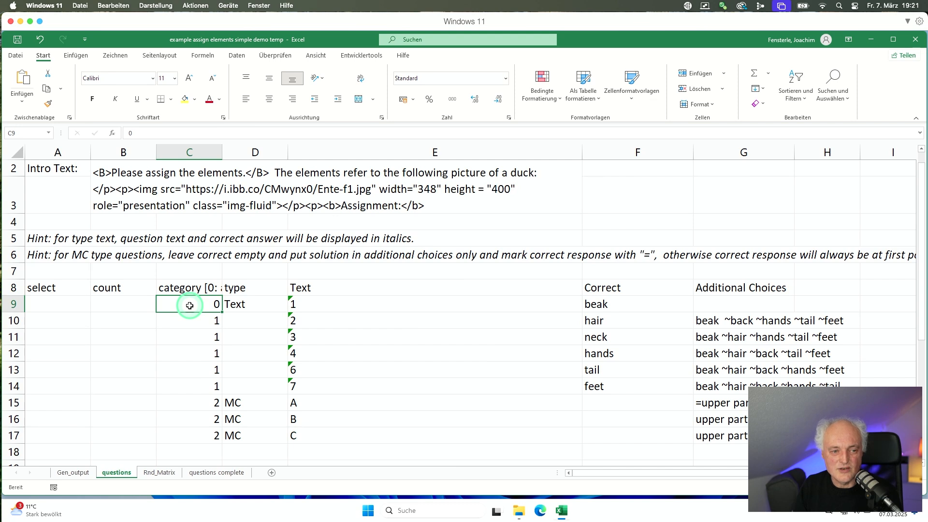
pyautogui.press('Right')
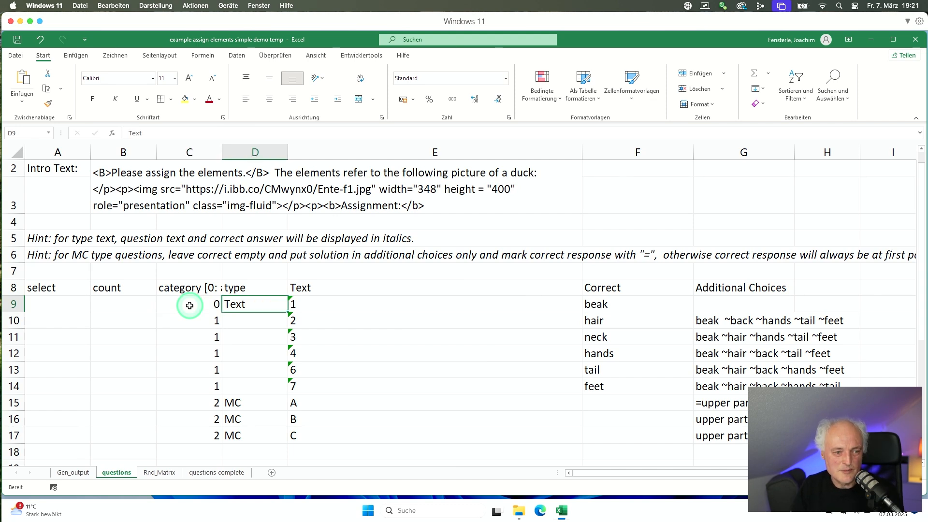
pyautogui.click(190, 305)
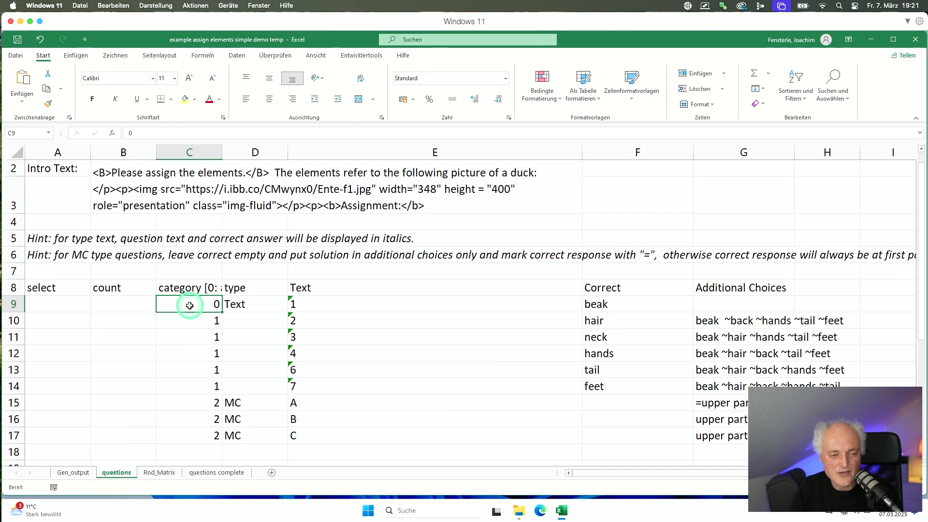
pyautogui.press('Down')
pyautogui.press('Down')
pyautogui.press('Down')
pyautogui.press('Down')
pyautogui.press('Down')
pyautogui.press('Down')
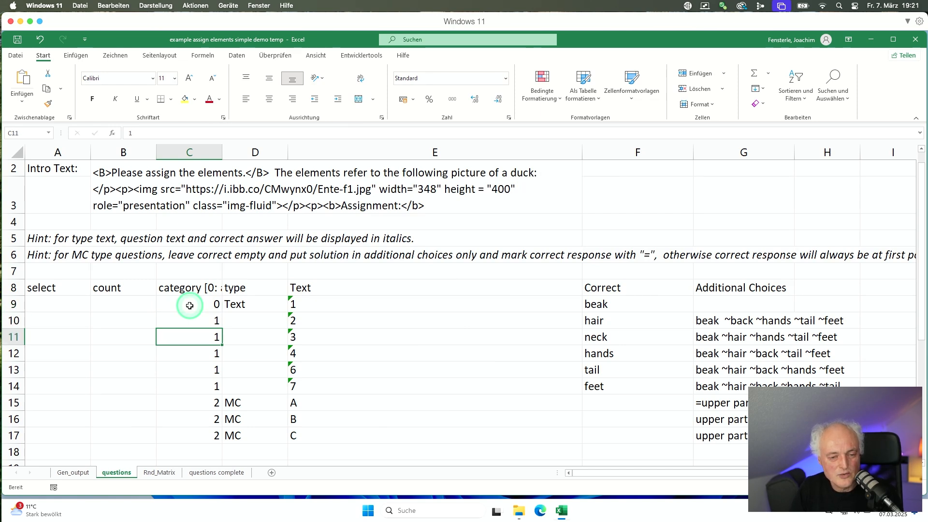
pyautogui.write('0')
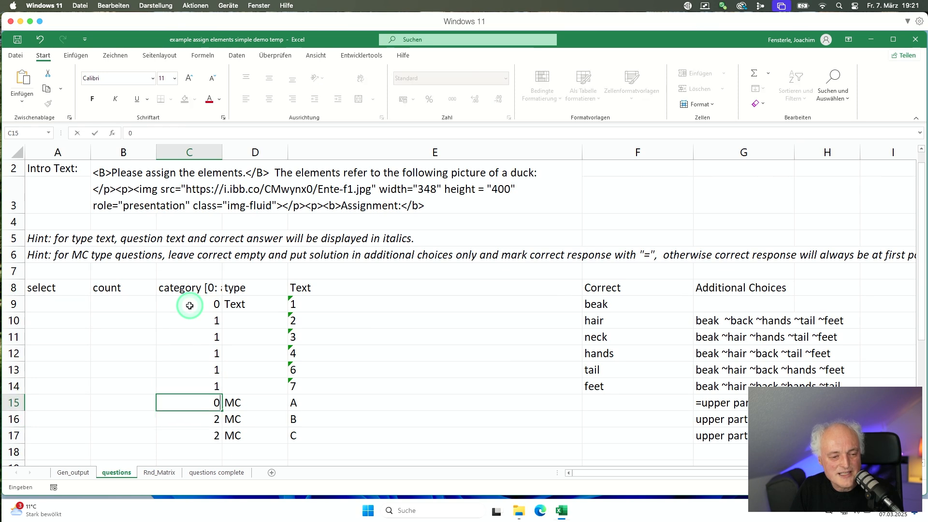
pyautogui.hotkey('ctrl', 'Return')
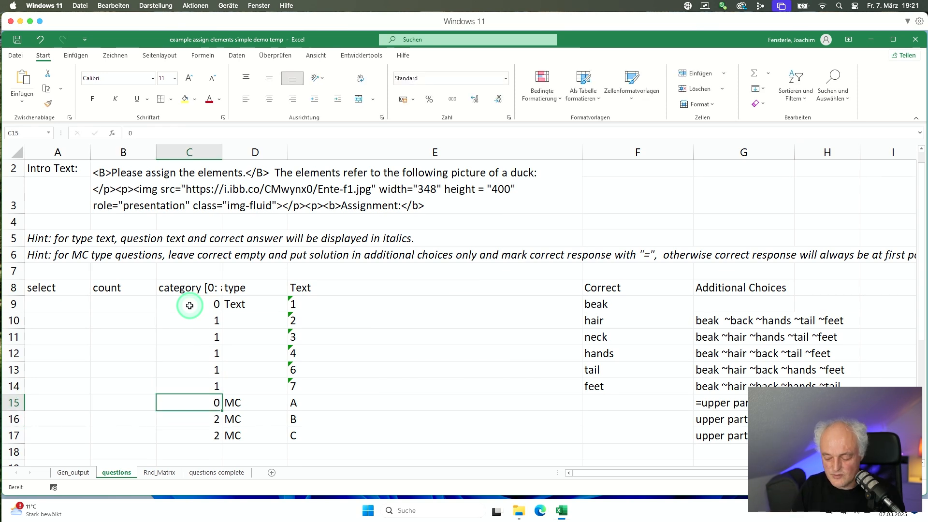
pyautogui.write('2')
pyautogui.press('Return')
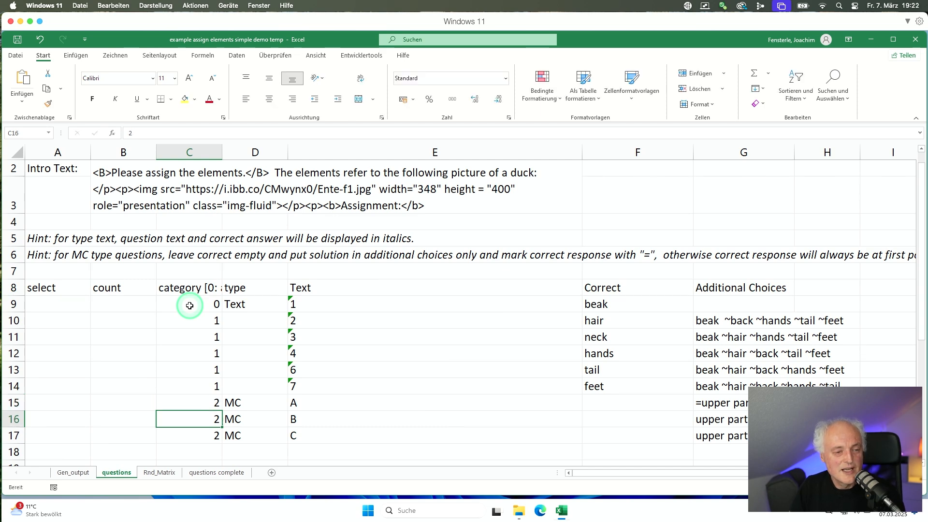
pyautogui.press('Up')
pyautogui.press('Up')
pyautogui.press('Up')
pyautogui.press('Up')
pyautogui.press('Up')
pyautogui.press('Up')
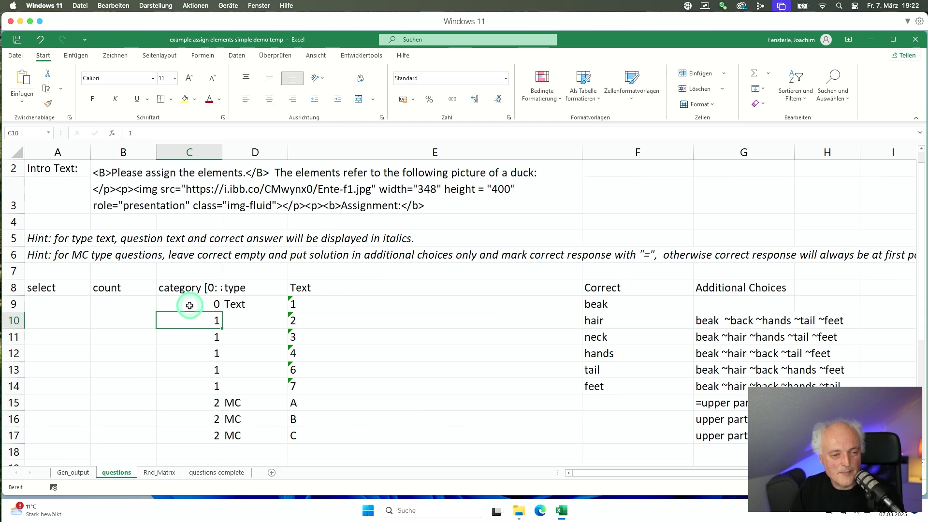
pyautogui.press('Down')
pyautogui.press('Up')
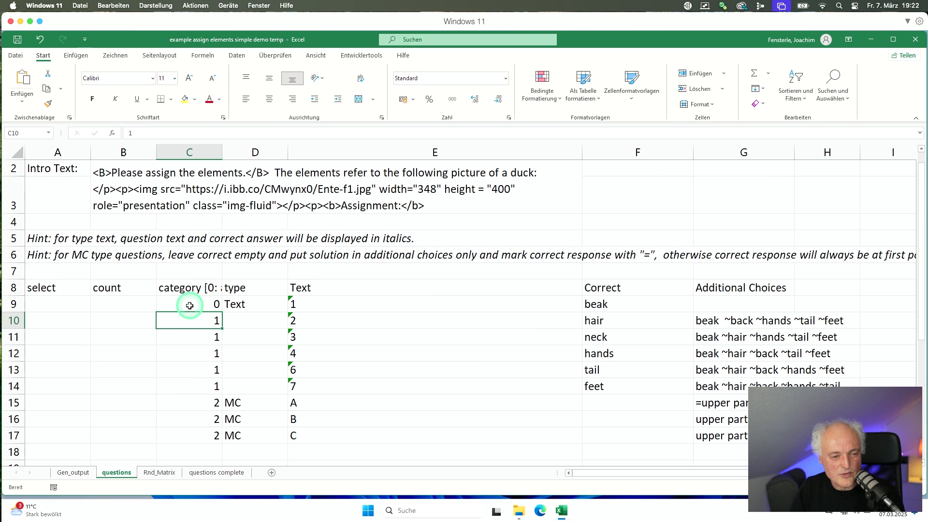
pyautogui.press('Right')
pyautogui.press('Left')
pyautogui.press('Down')
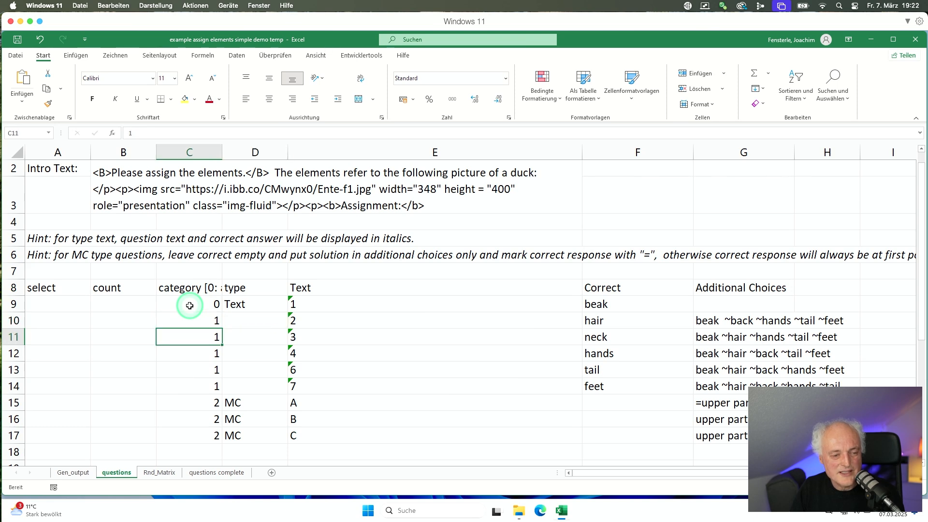
pyautogui.press('Down')
pyautogui.press('Down')
pyautogui.press('Down')
pyautogui.press('Down')
pyautogui.press('Down')
pyautogui.press('Down')
pyautogui.press('Up')
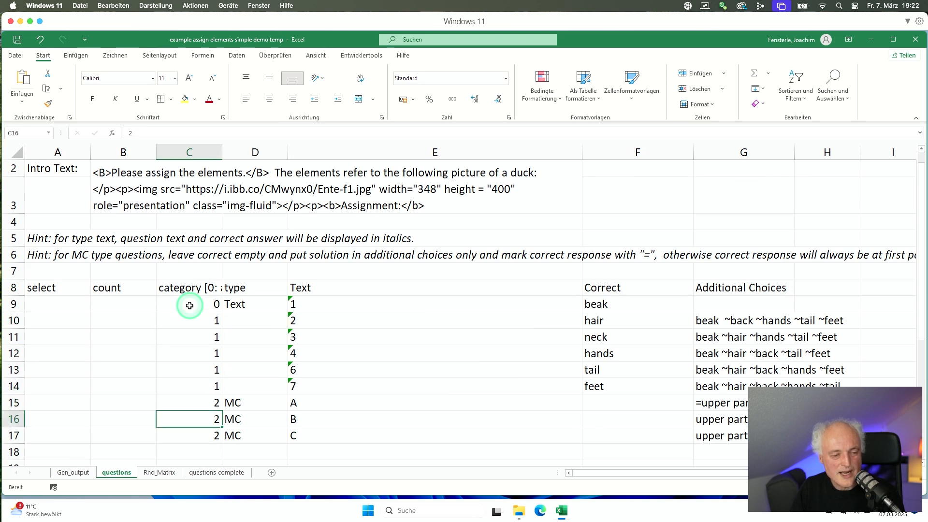
pyautogui.press('Up')
pyautogui.press('Up')
pyautogui.press('Up')
pyautogui.press('Up')
pyautogui.press('Up')
pyautogui.press('Up')
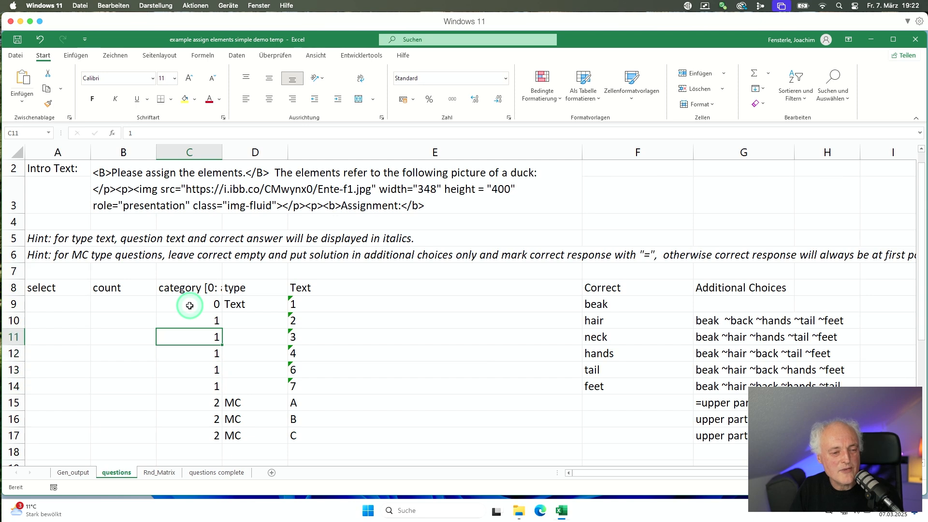
pyautogui.press('Down')
pyautogui.press('Down')
pyautogui.press('Down')
pyautogui.press('Down')
pyautogui.press('Down')
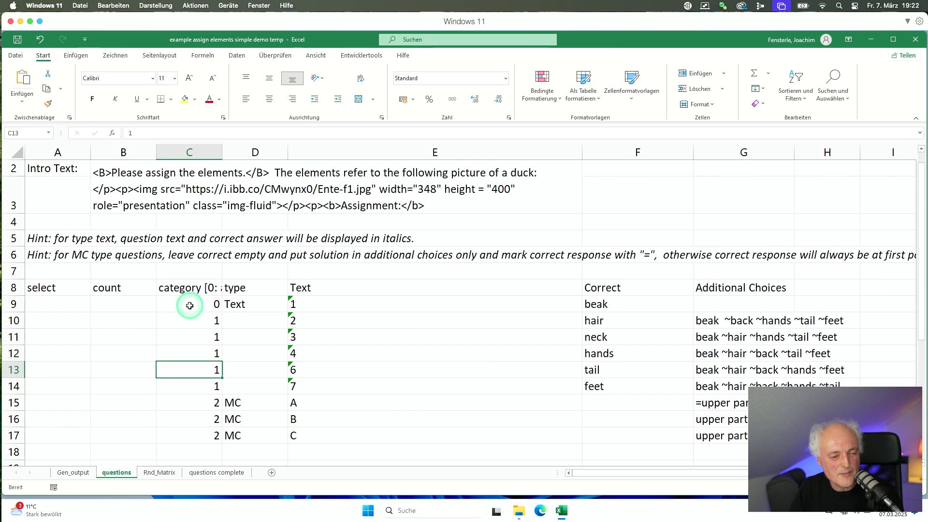
pyautogui.press('Down')
pyautogui.press('Down')
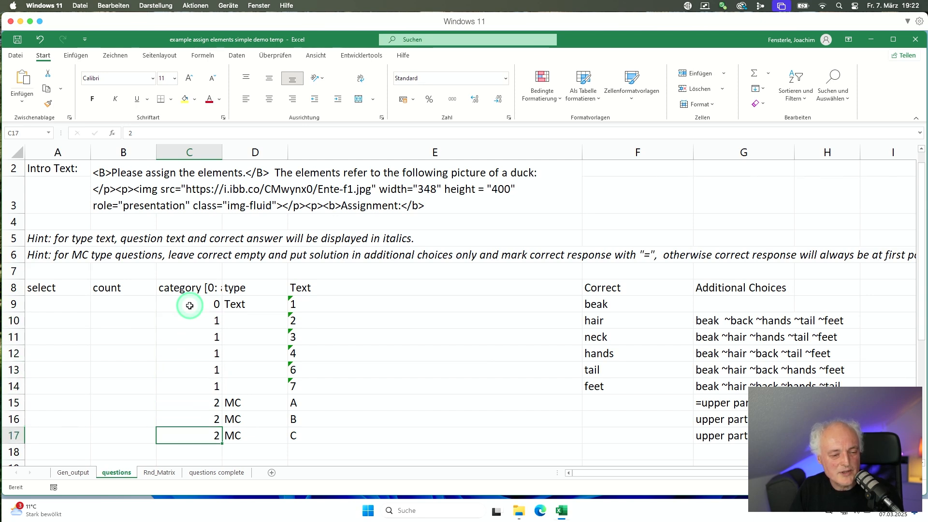
pyautogui.press('Up')
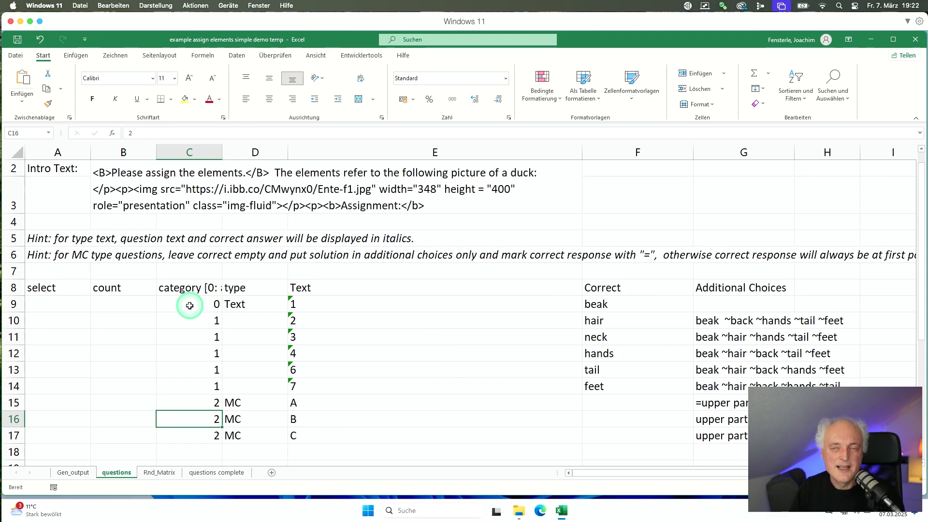
# On the Gen_output sheet, set answers per question to 3.
pyautogui.click(68, 473)
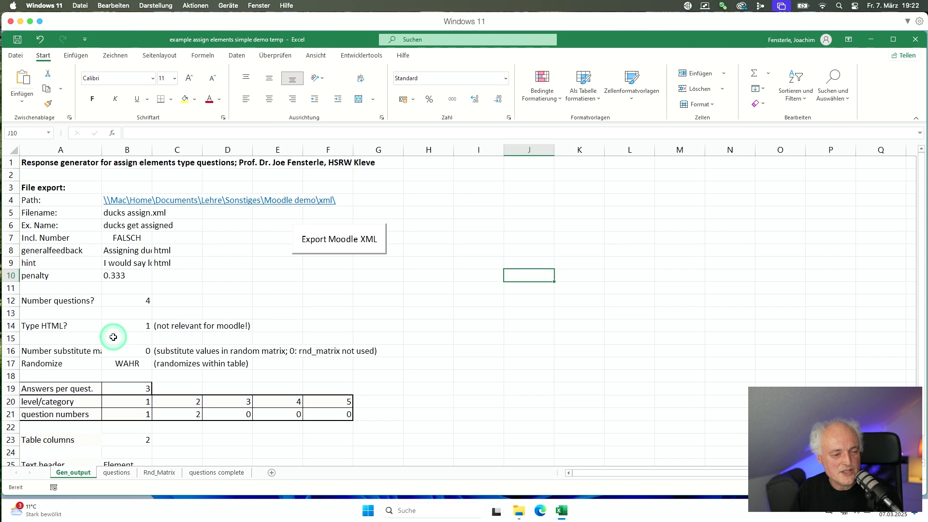
pyautogui.click(125, 389)
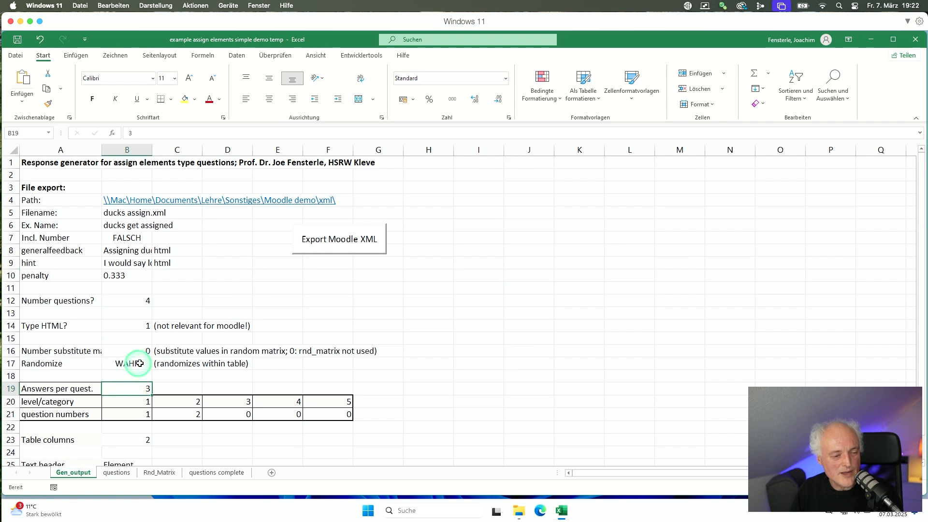
pyautogui.write('3')
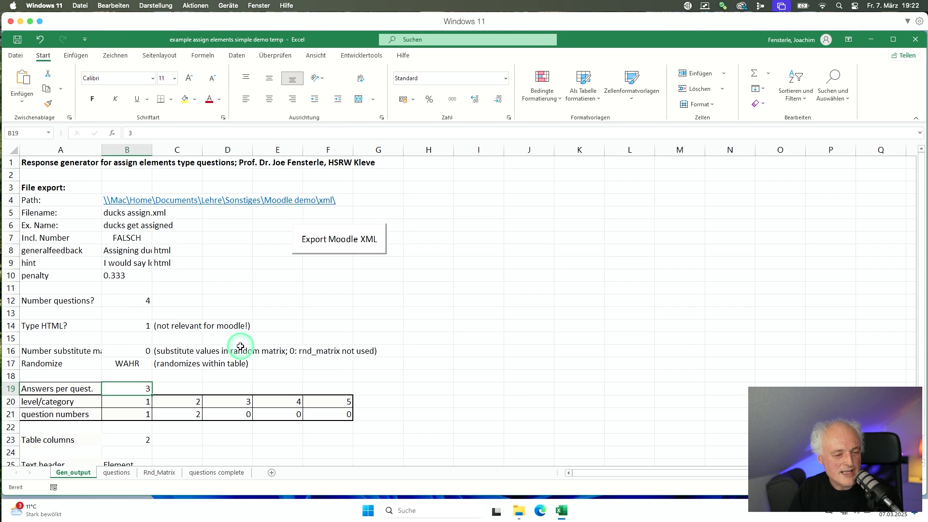
pyautogui.press('Return')
# Make category 2 supply 1 question so category 1 recalculates to 2.
pyautogui.press('Down')
pyautogui.press('Right')
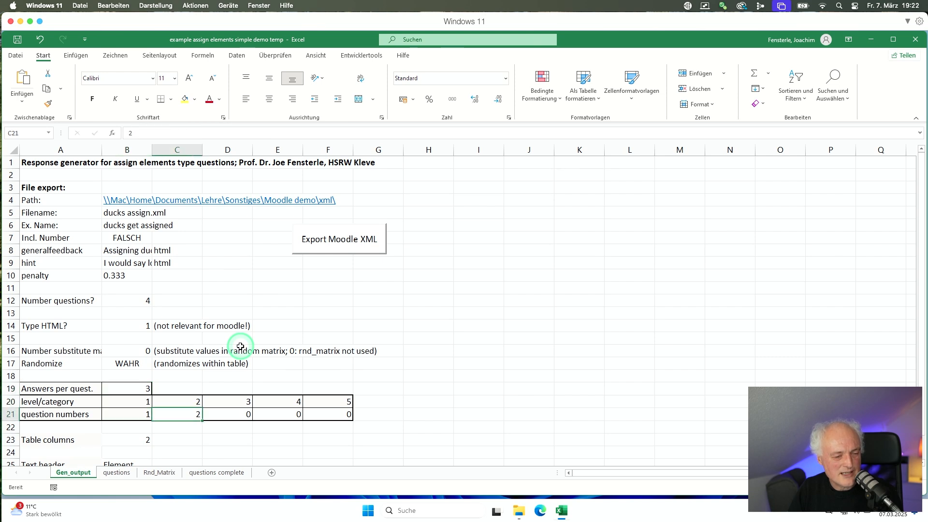
pyautogui.press('Left')
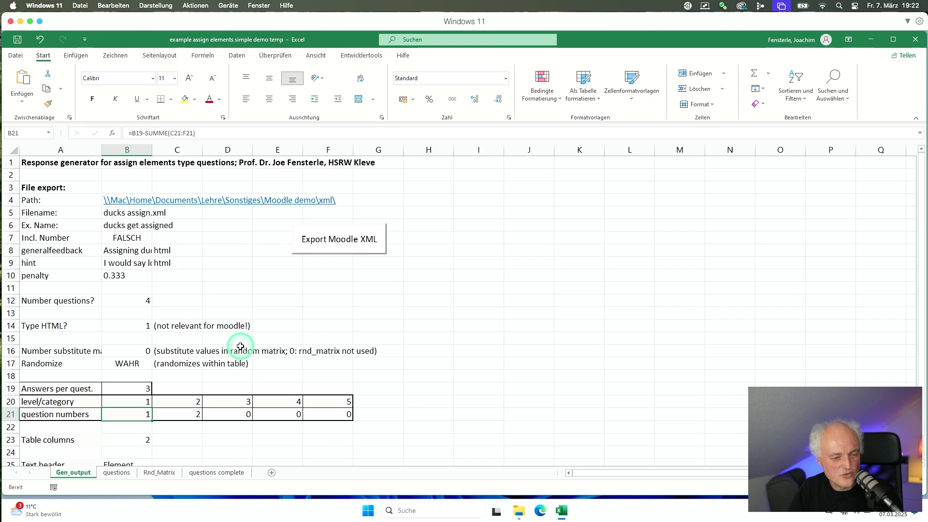
pyautogui.press('Right')
pyautogui.write('1')
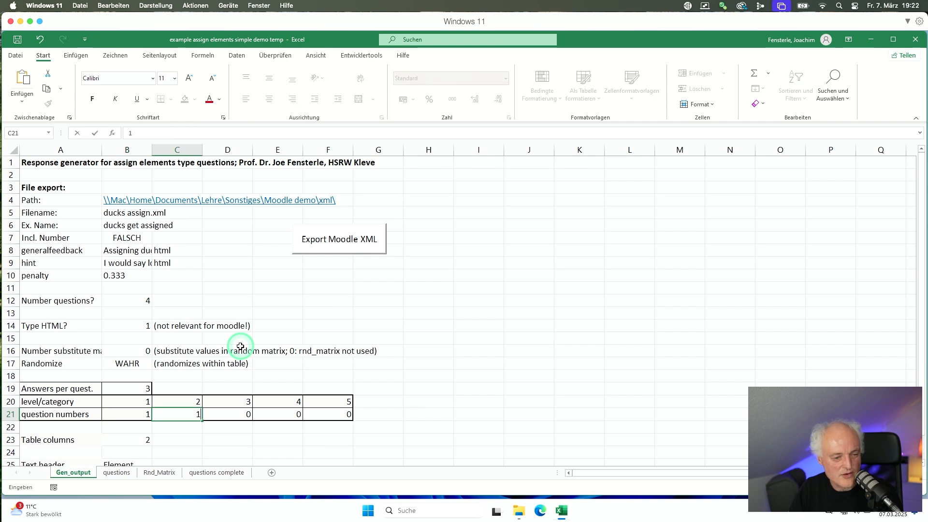
pyautogui.hotkey('ctrl', 'Return')
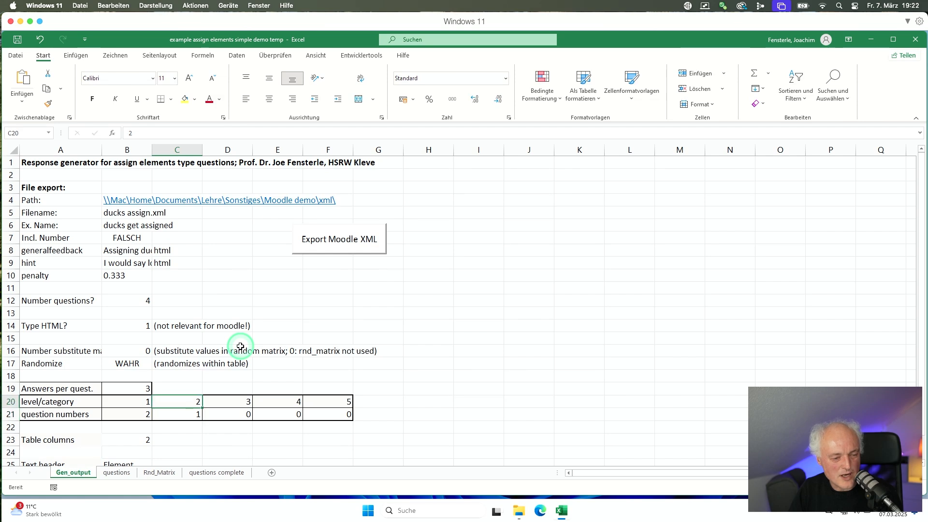
pyautogui.press('Left')
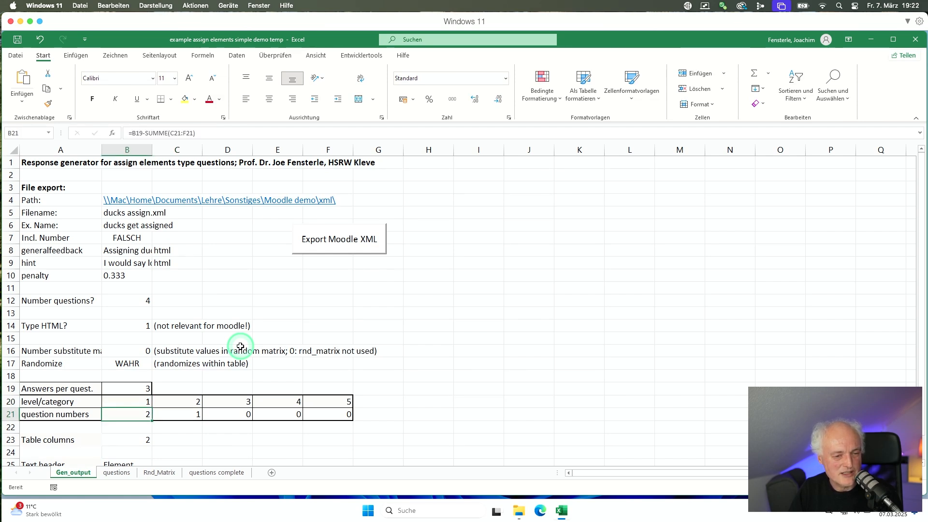
# Review the Element text header, general feedback, hint and penalty, reaching the question-count cell.
pyautogui.scroll(-1, 240, 347)
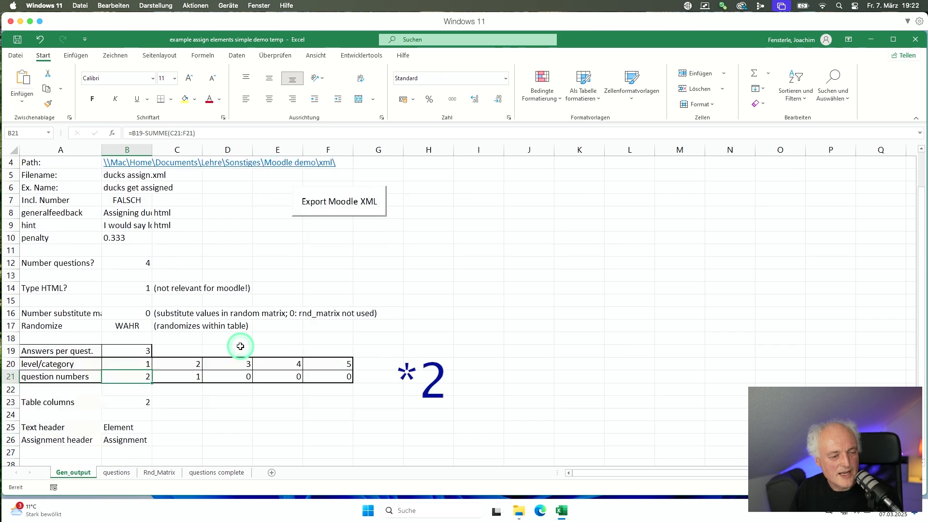
pyautogui.click(115, 428)
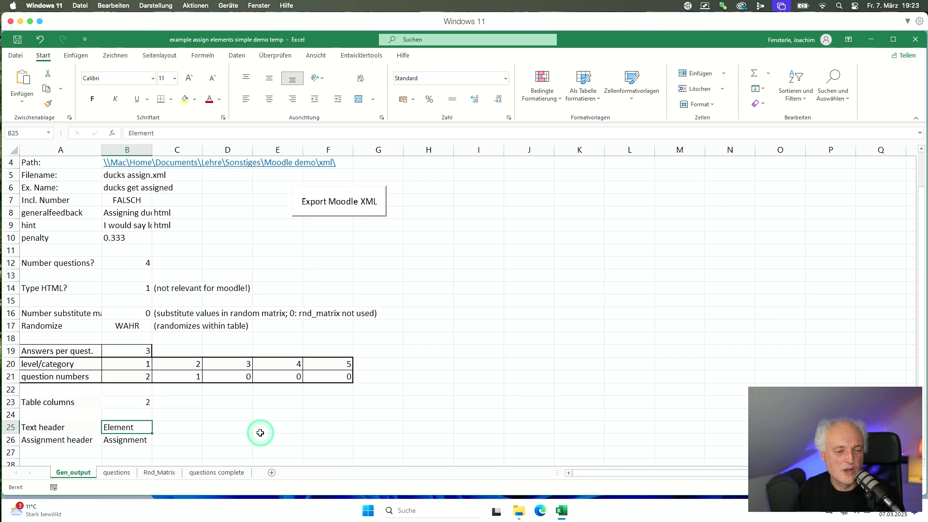
pyautogui.scroll(1, 251, 431)
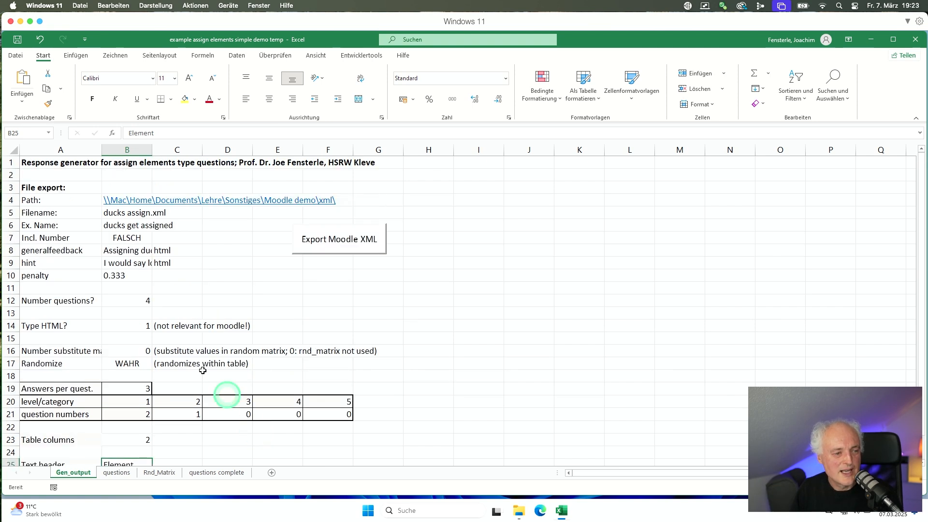
pyautogui.click(124, 250)
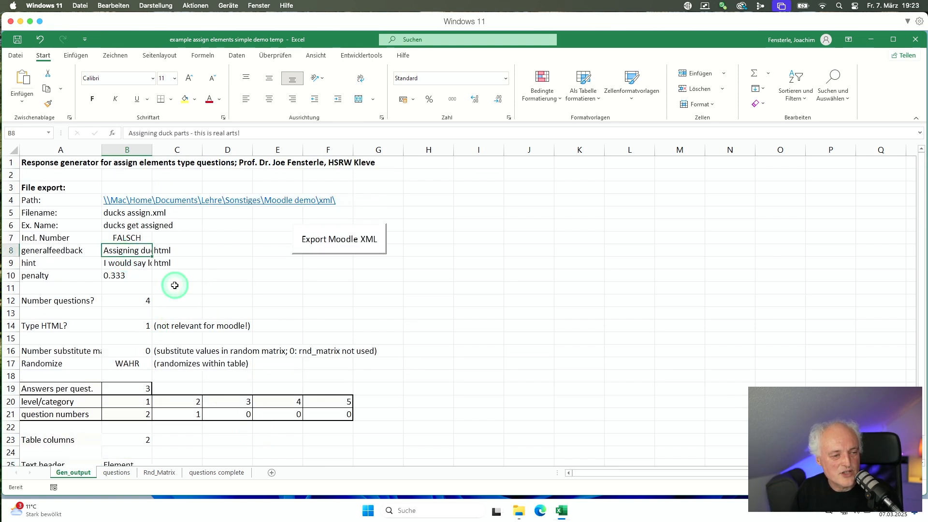
pyautogui.press('Down')
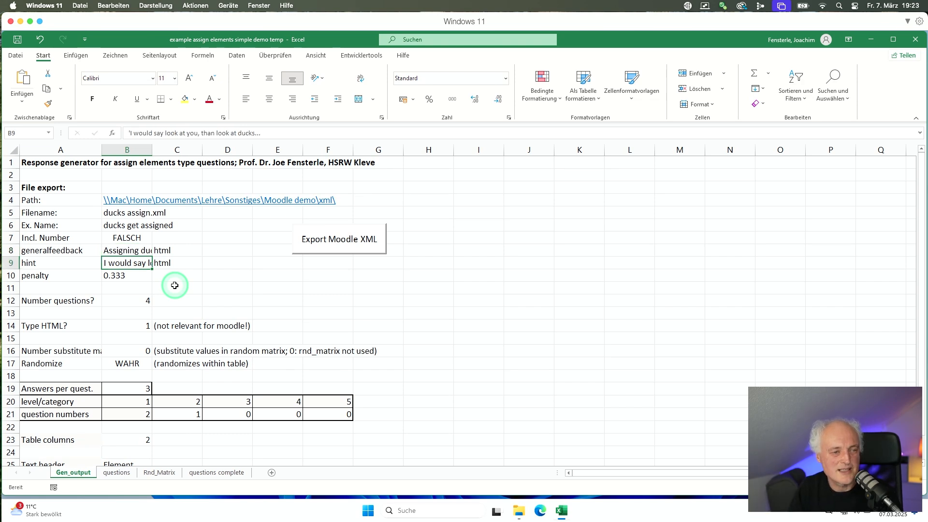
pyautogui.press('Down')
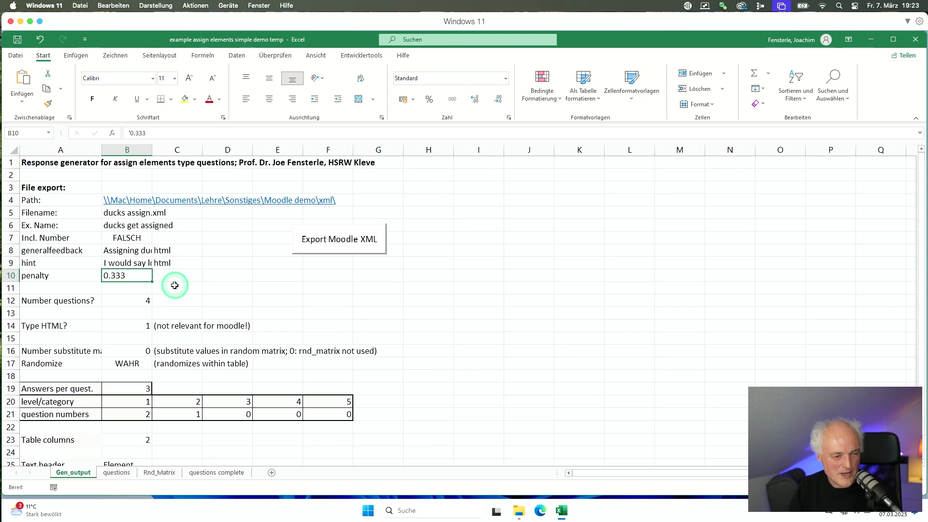
pyautogui.press('Down')
pyautogui.press('Down')
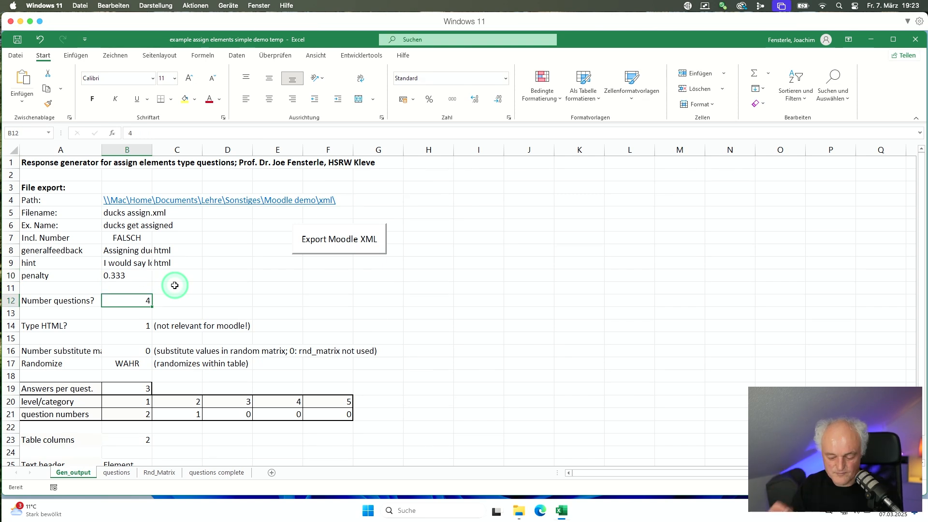
# Set the number of questions to generate to 10.
pyautogui.write('10')
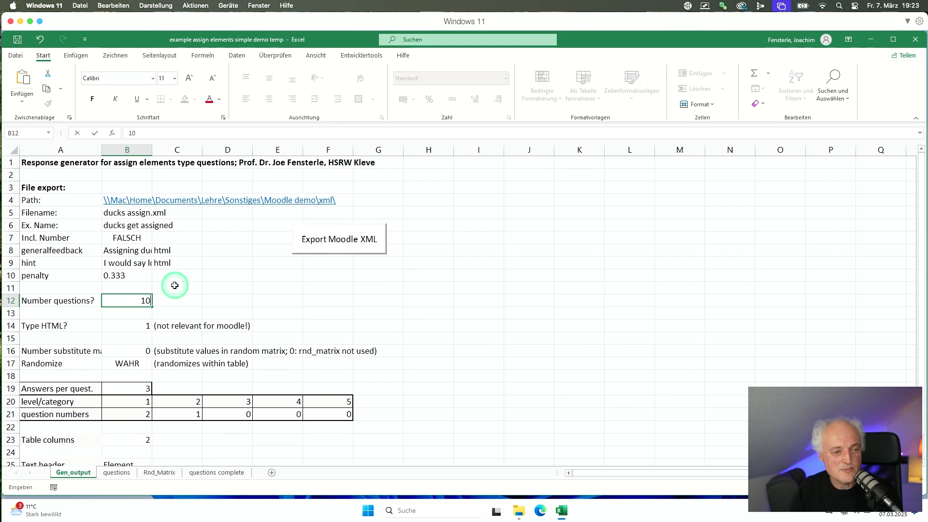
pyautogui.hotkey('ctrl', 'Return')
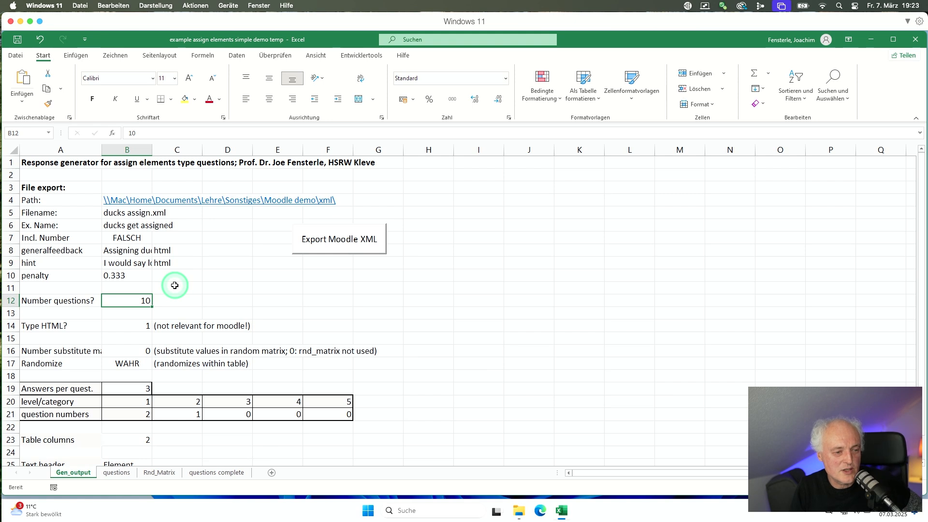
pyautogui.press('Down')
pyautogui.press('Down')
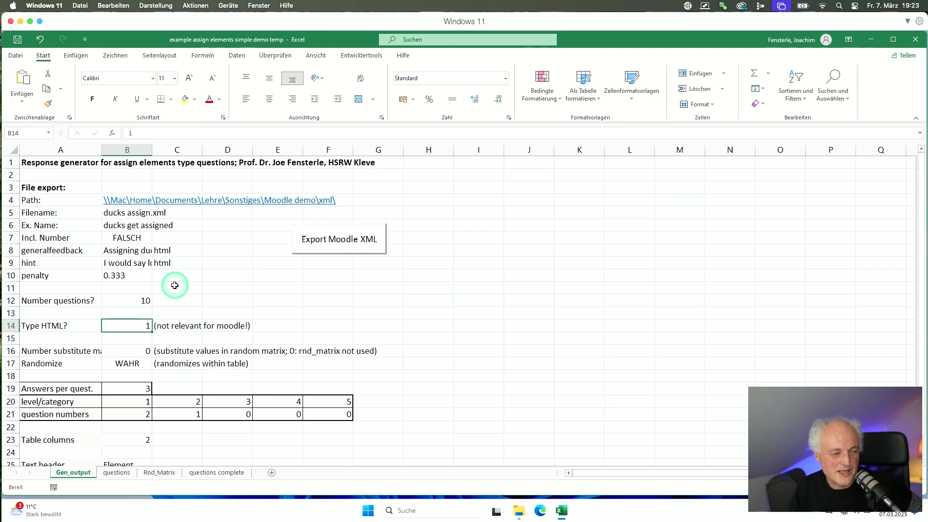
pyautogui.press('Down')
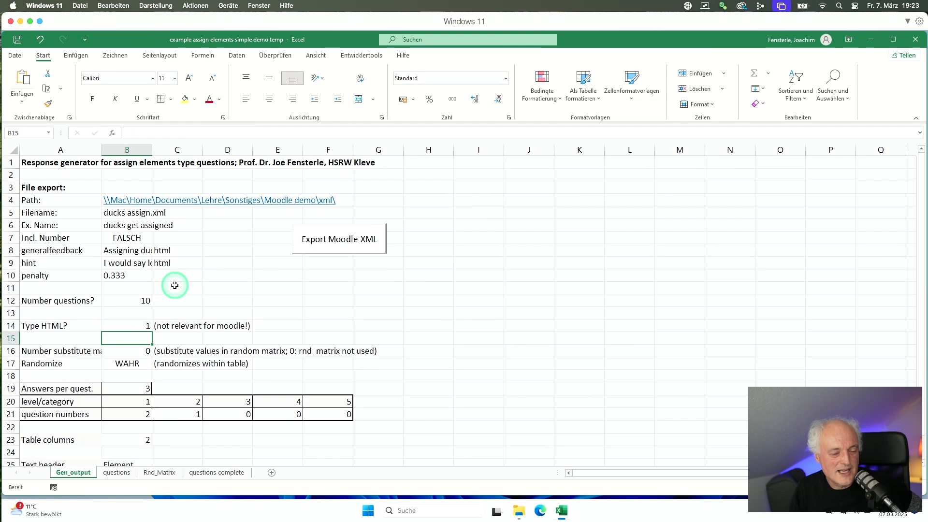
# Set Randomize to FALSCH and return to the questions sheet.
pyautogui.press('Down')
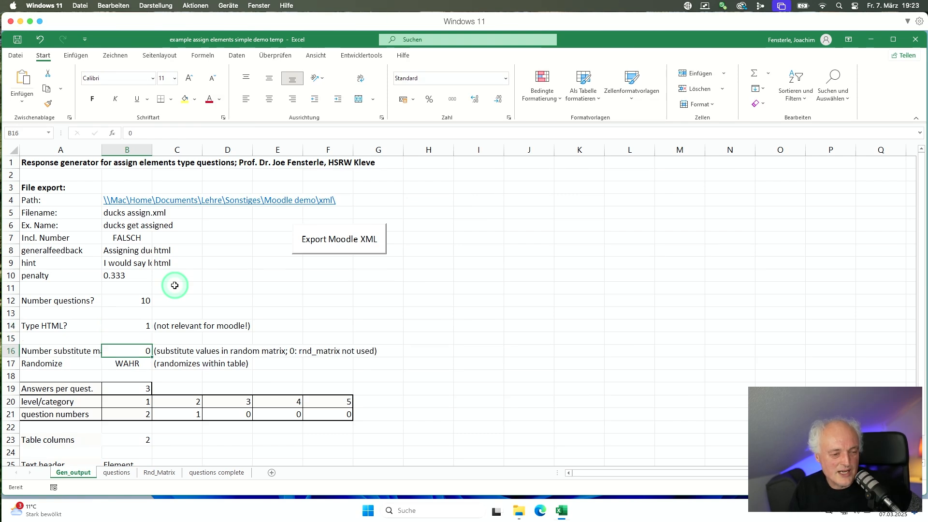
pyautogui.press('Down')
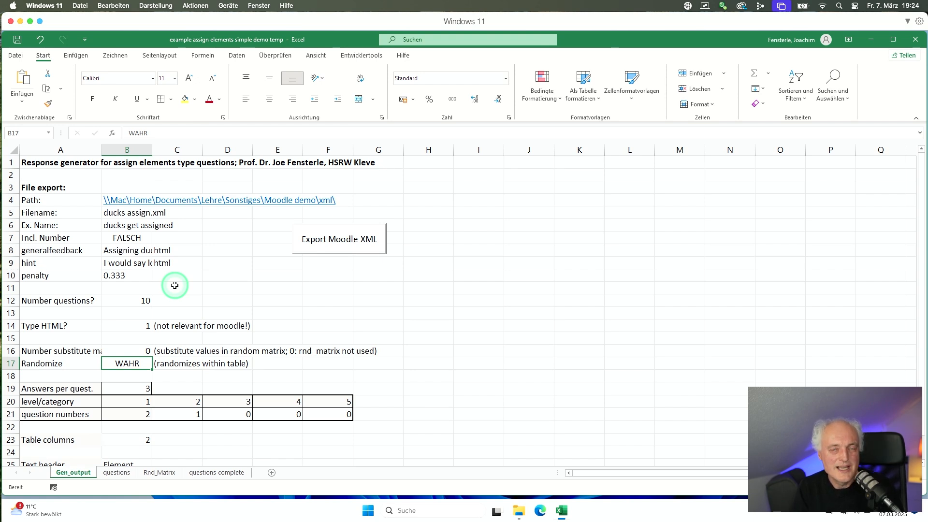
pyautogui.write('falsch')
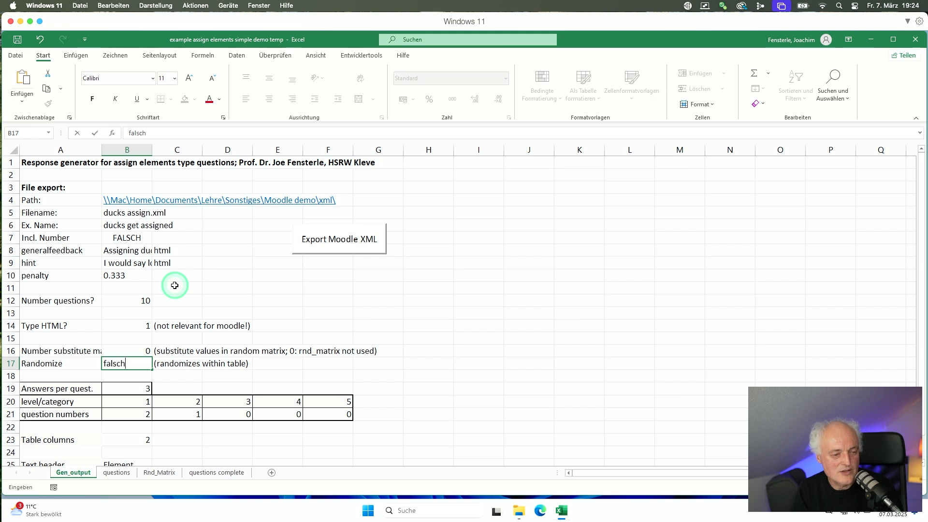
pyautogui.press('Return')
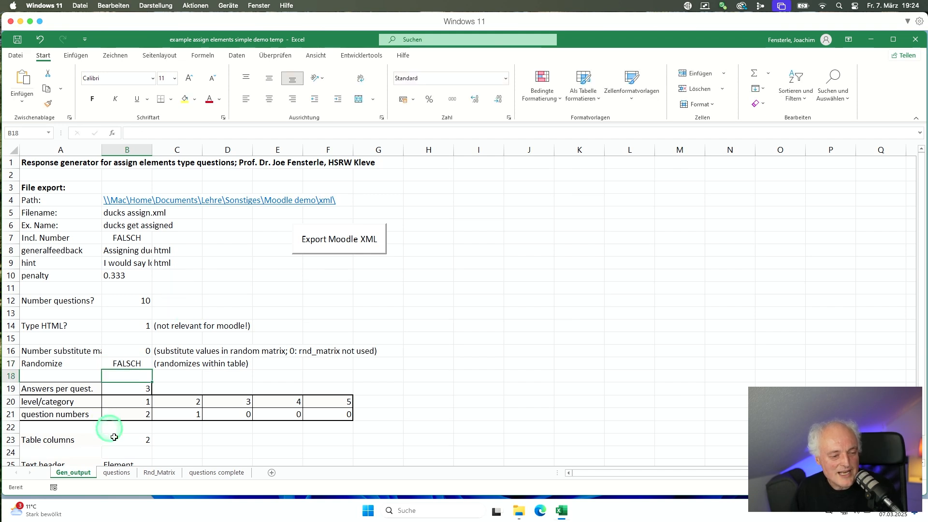
pyautogui.click(117, 473)
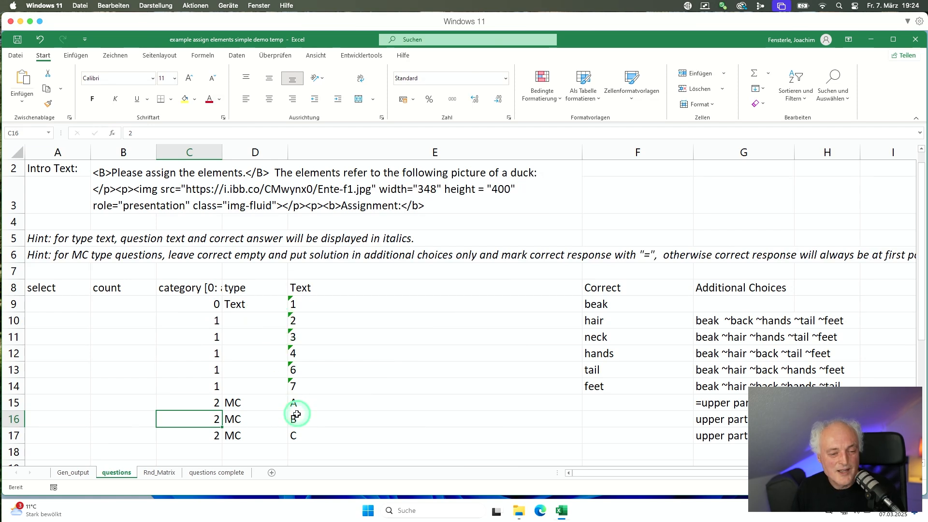
# Export the duck questions from Gen_output to ducks assign.xml with the Export Moodle XML button.
pyautogui.click(73, 473)
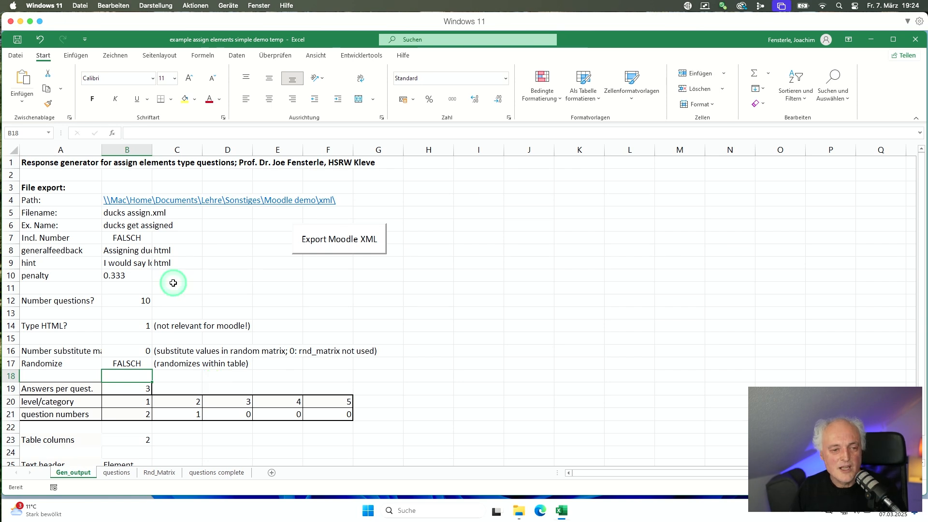
pyautogui.click(312, 250)
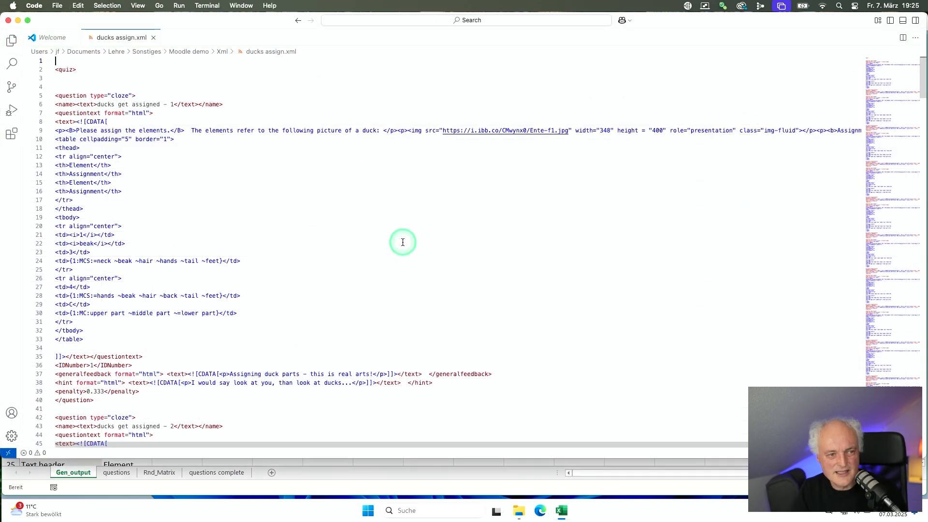
# Scroll through the cloze questions in ducks assign.xml, then close VS Code.
pyautogui.scroll(-9, 329, 202)
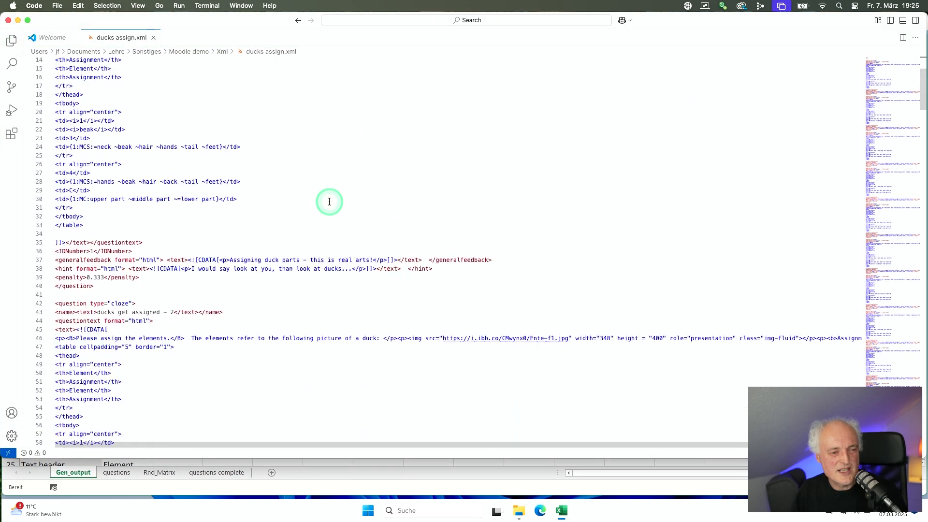
pyautogui.scroll(-8, 329, 201)
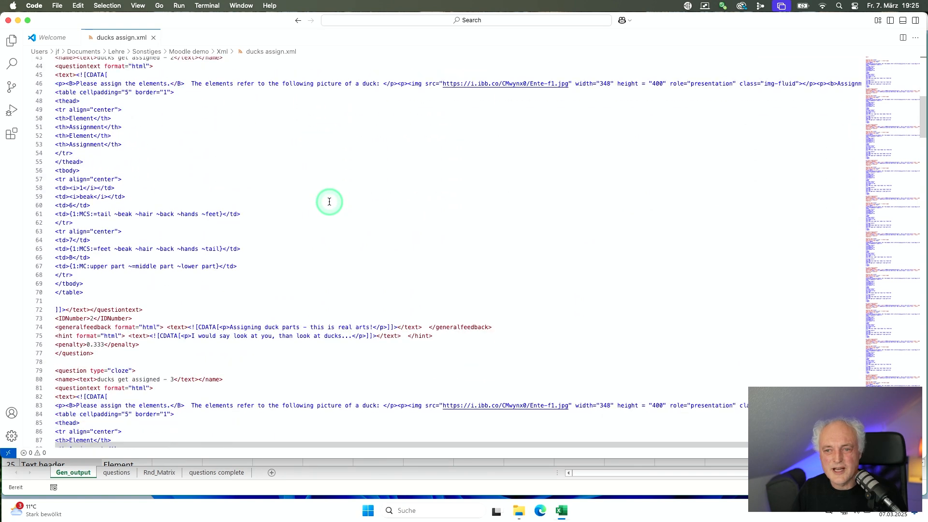
pyautogui.scroll(-3, 330, 202)
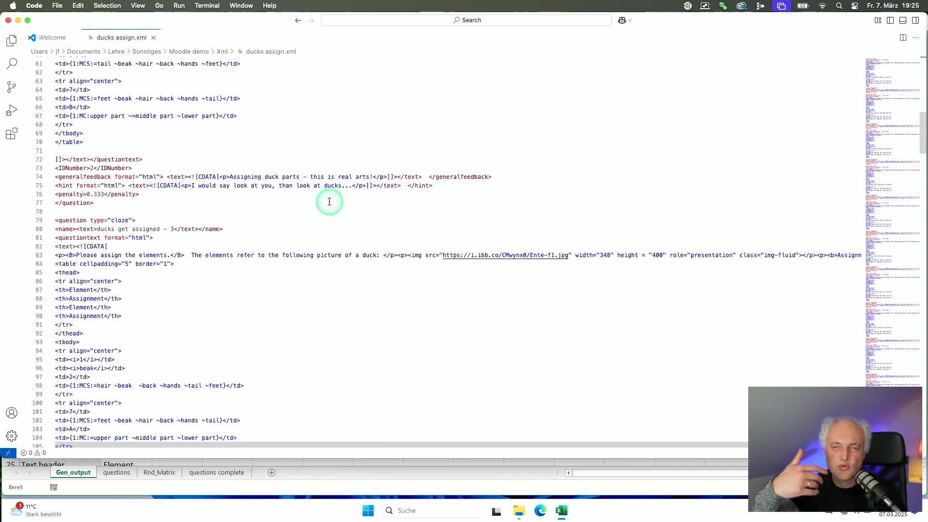
pyautogui.scroll(-12, 329, 201)
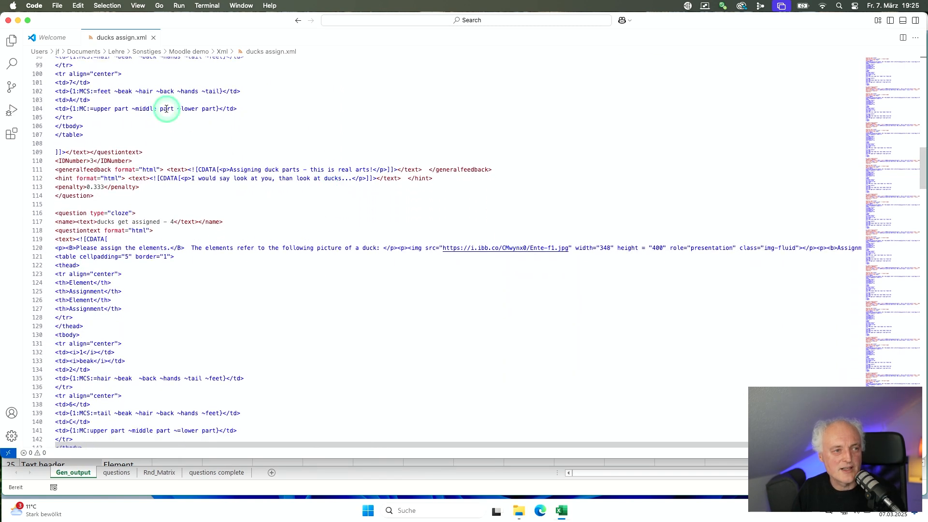
pyautogui.scroll(-8, 208, 160)
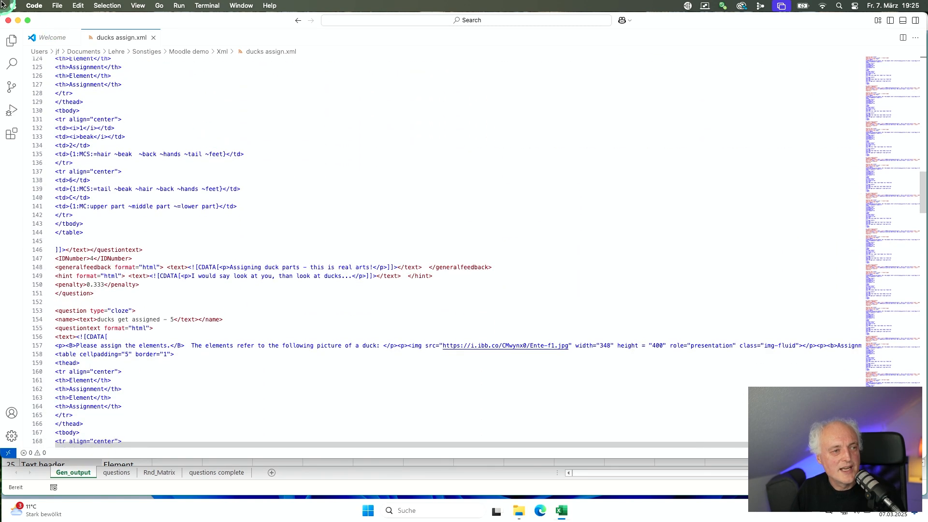
pyautogui.click(8, 20)
pyautogui.click(234, 181)
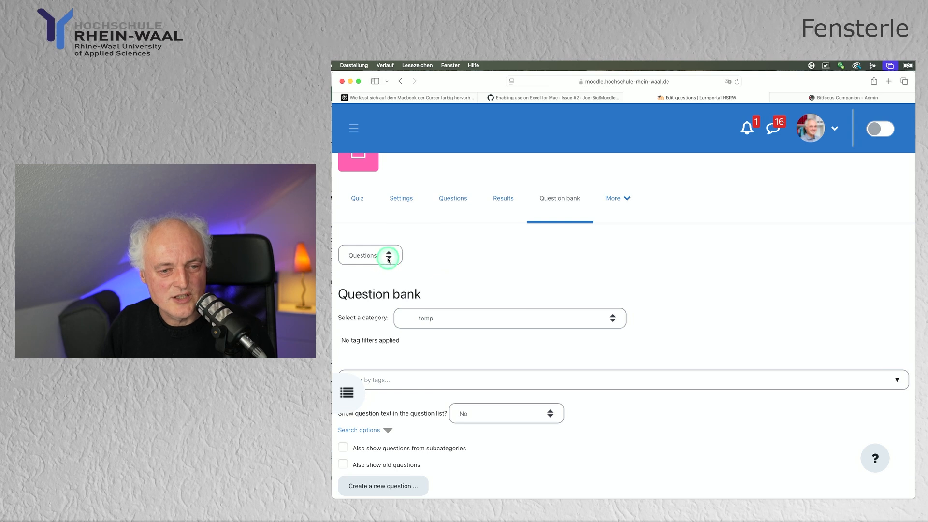
# Import ducks assign.xml in Moodle XML format into the temp category and continue to the bank.
pyautogui.click(388, 260)
pyautogui.click(370, 269)
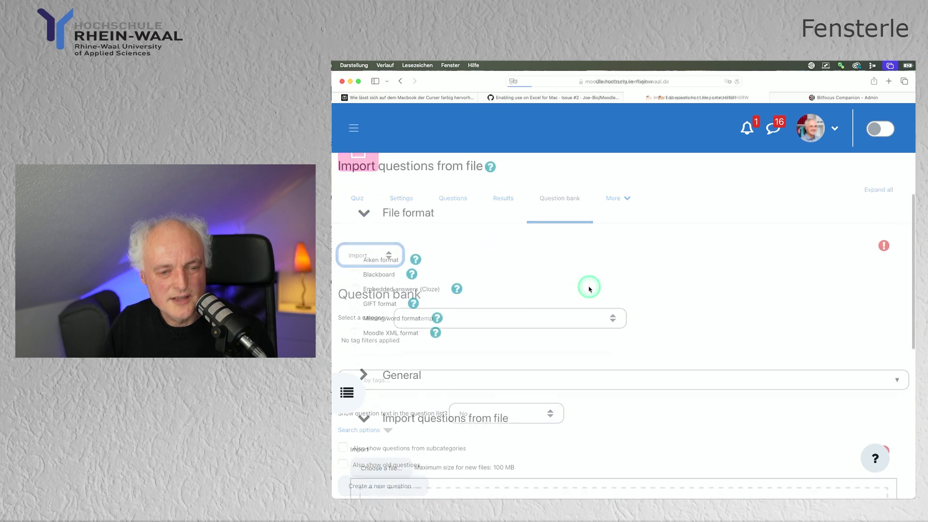
pyautogui.scroll(-3, 590, 289)
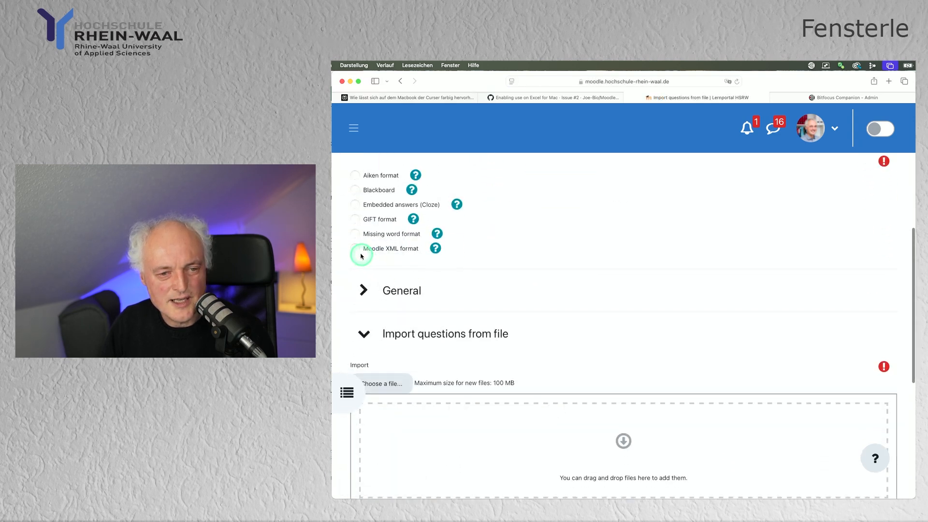
pyautogui.click(361, 255)
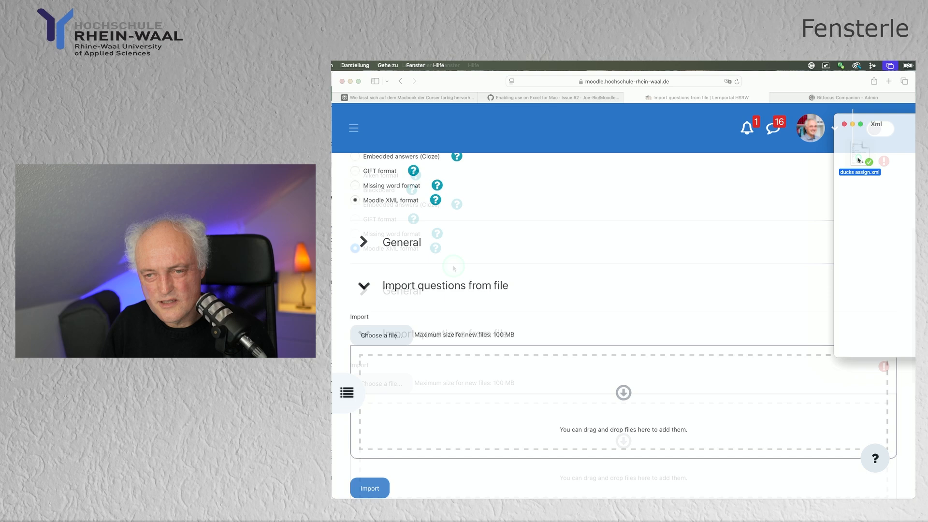
pyautogui.moveTo(860, 154); pyautogui.dragTo(477, 379)
pyautogui.scroll(-1, 526, 379)
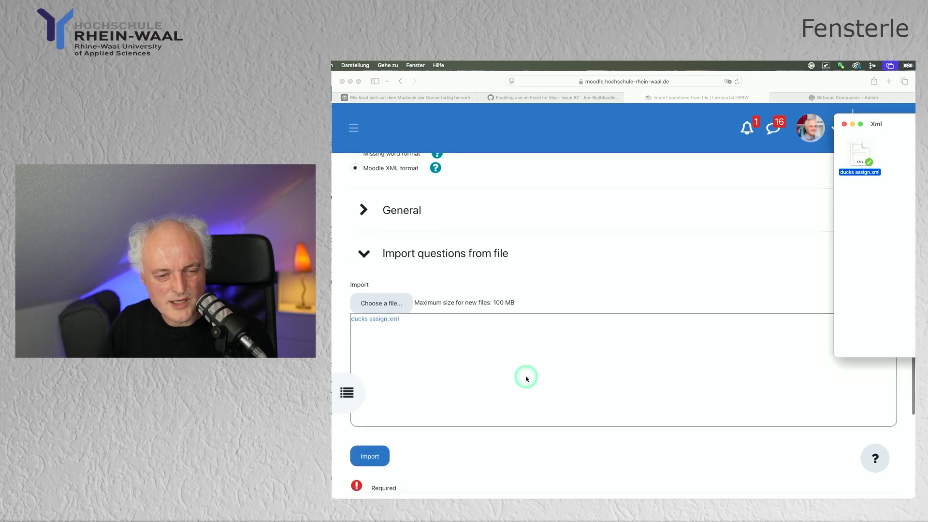
pyautogui.click(373, 441)
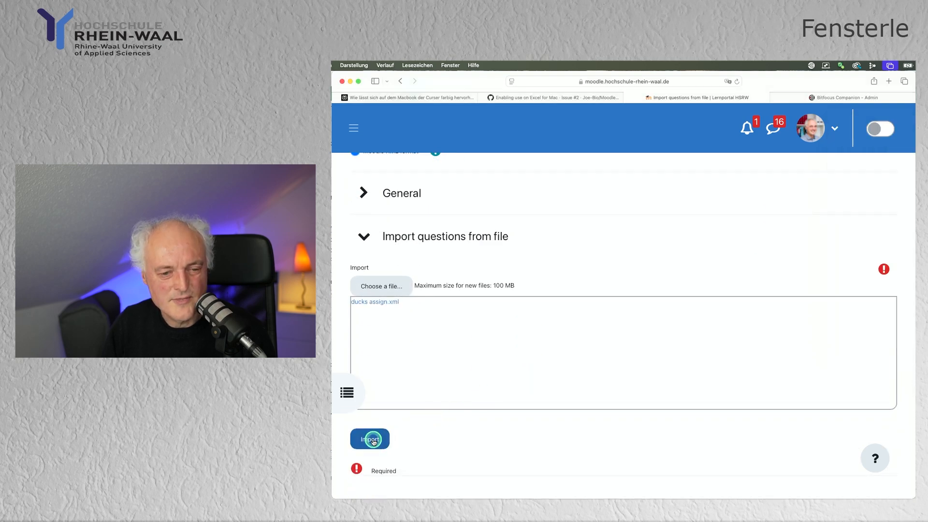
pyautogui.scroll(-7, 541, 410)
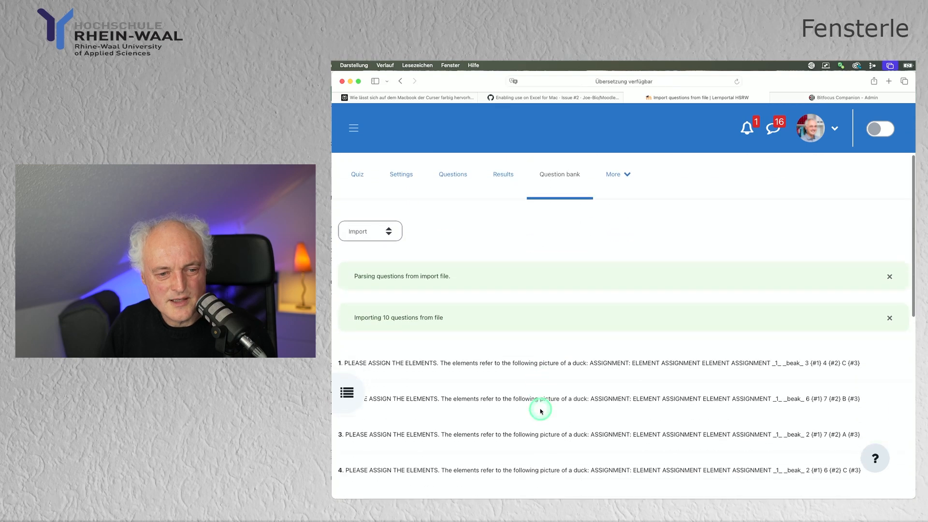
pyautogui.scroll(-3, 541, 410)
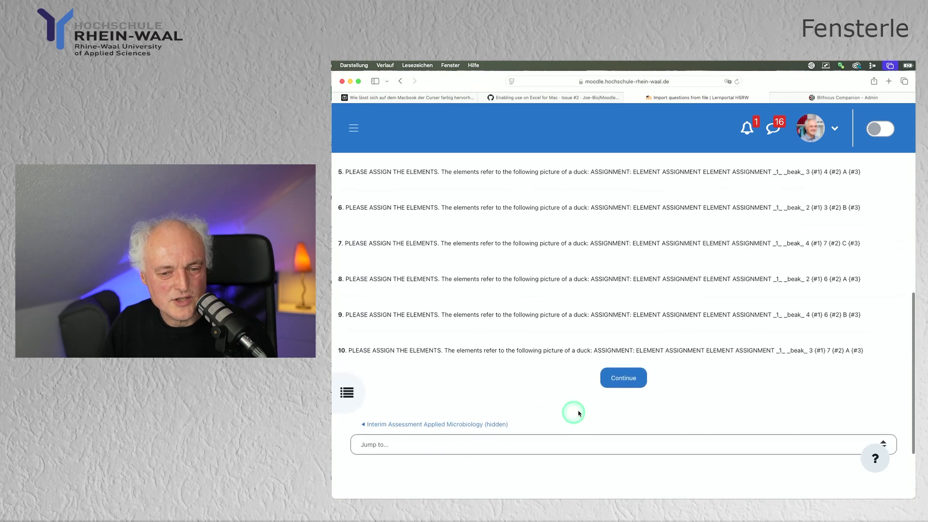
pyautogui.click(624, 378)
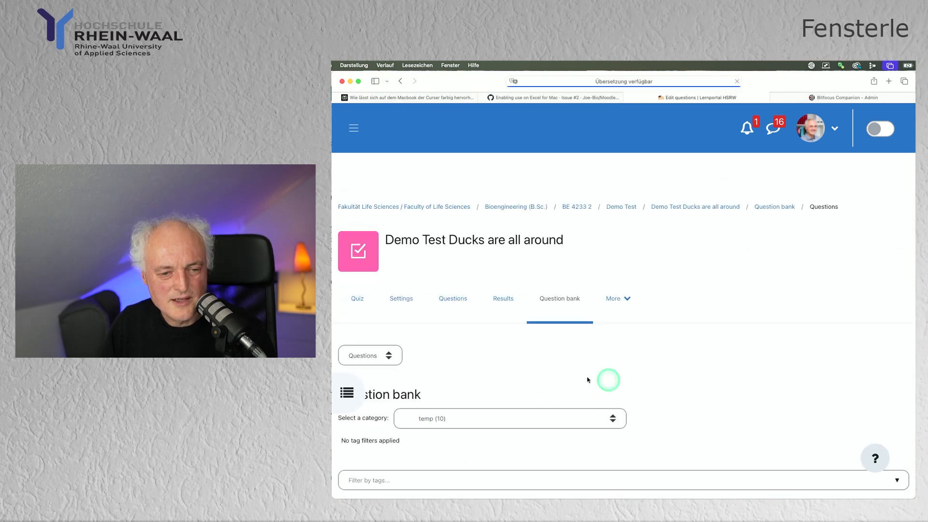
# Scroll to the duck question list, preview ducks get assigned - 1, and close the preview.
pyautogui.scroll(-3, 564, 375)
pyautogui.scroll(-5, 567, 377)
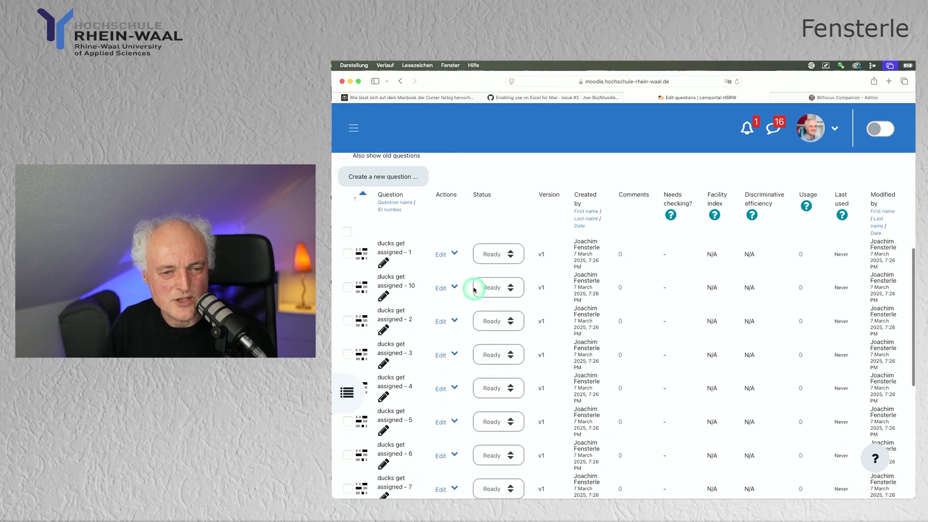
pyautogui.click(454, 255)
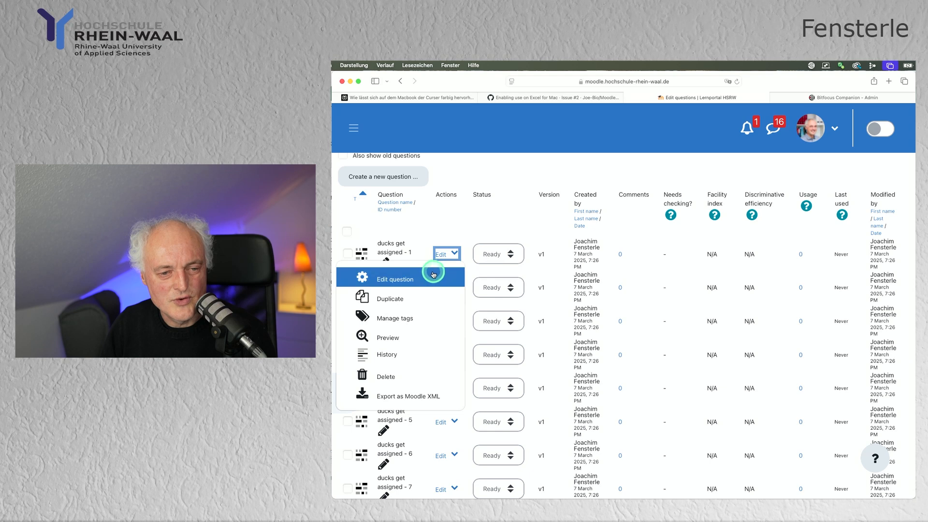
pyautogui.click(414, 338)
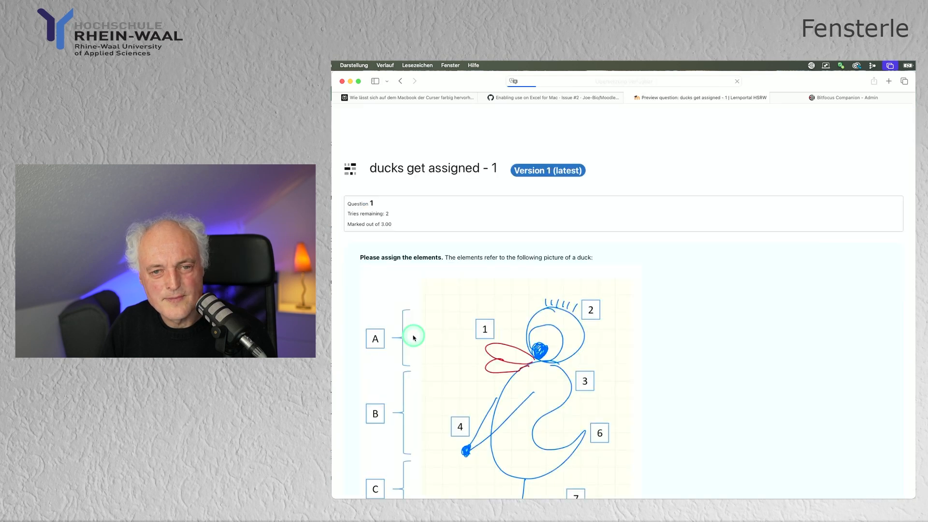
pyautogui.scroll(-6, 720, 337)
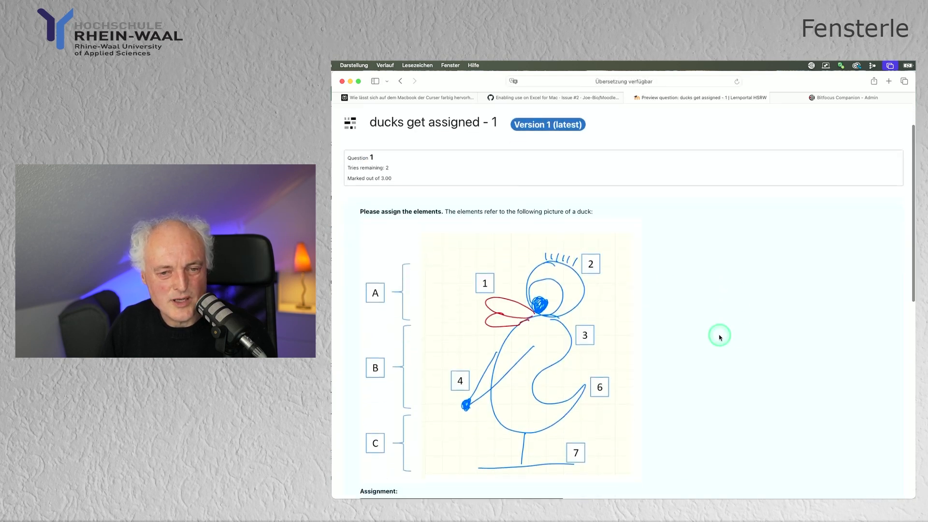
pyautogui.scroll(-2, 722, 337)
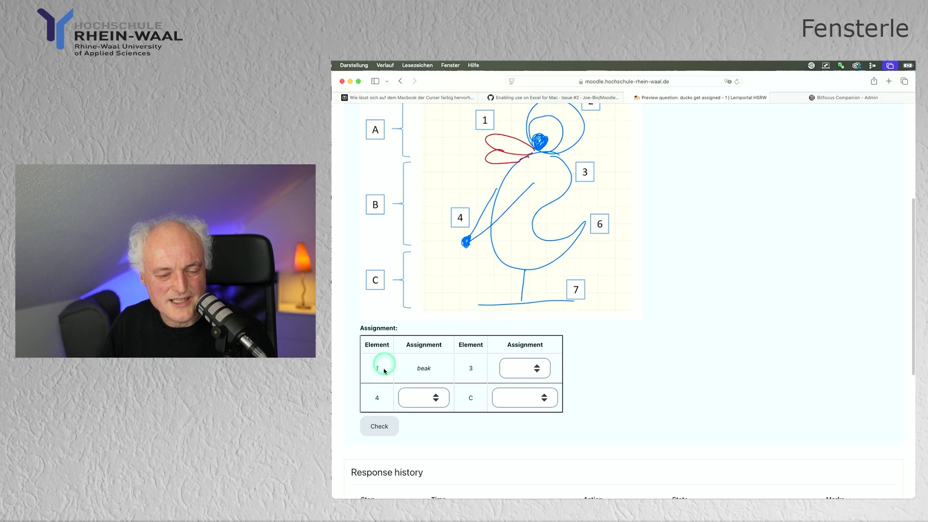
pyautogui.scroll(-5, 702, 375)
pyautogui.scroll(-1, 703, 377)
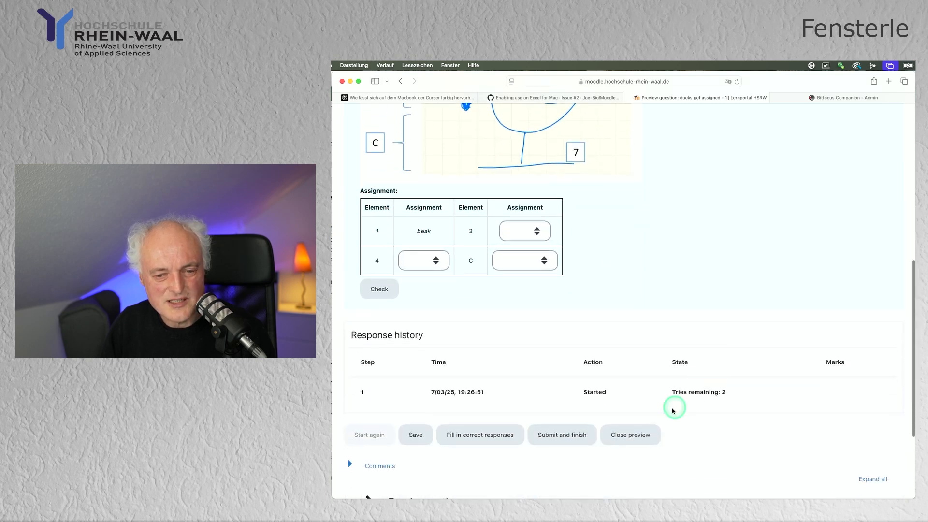
pyautogui.click(645, 435)
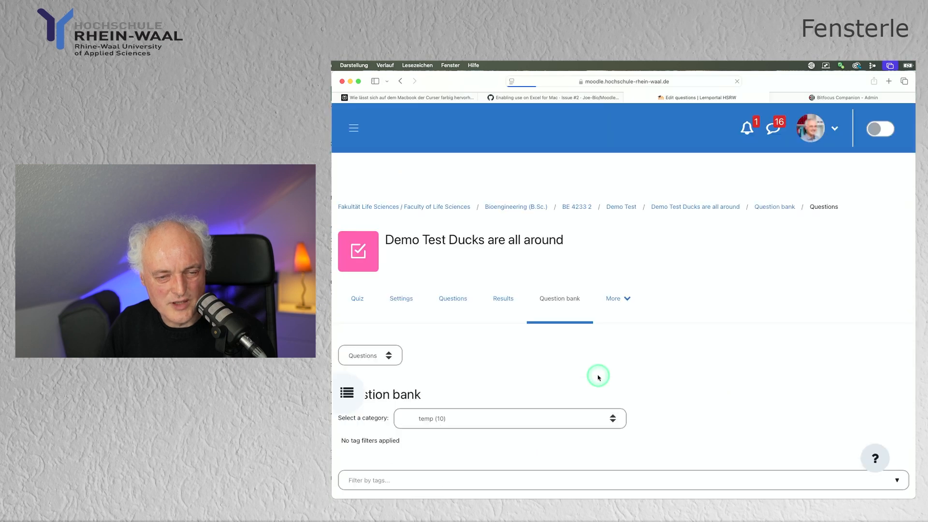
pyautogui.scroll(-10, 598, 377)
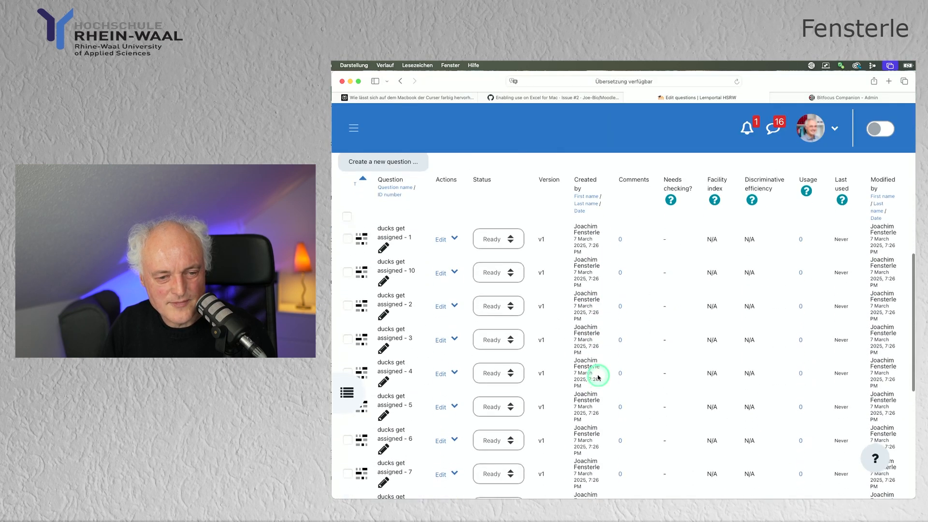
# Open the preview of ducks get assigned - 5.
pyautogui.click(450, 378)
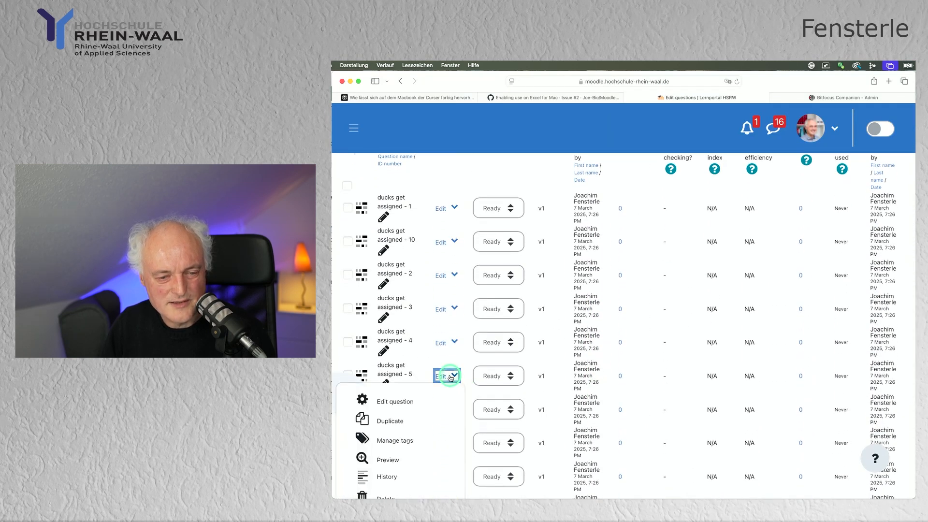
pyautogui.click(405, 454)
pyautogui.scroll(-3, 677, 364)
pyautogui.scroll(-3, 701, 365)
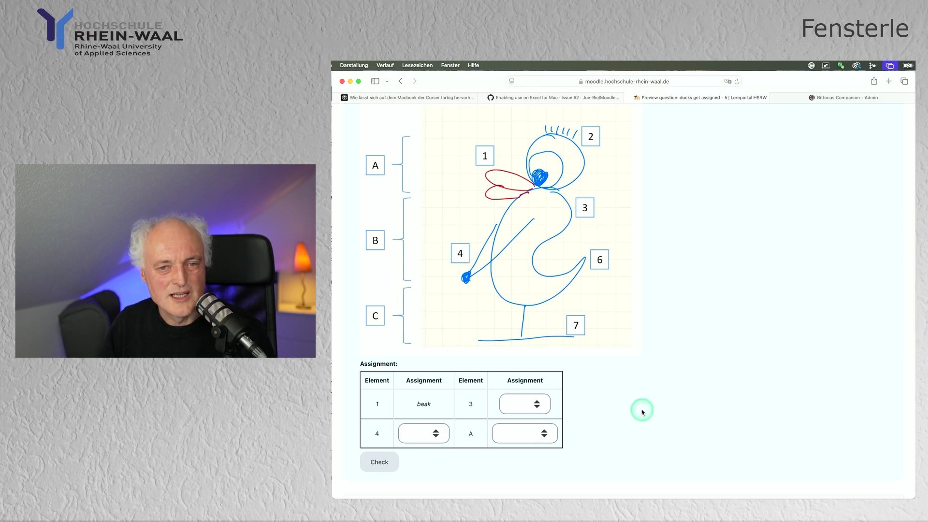
pyautogui.scroll(-1, 642, 412)
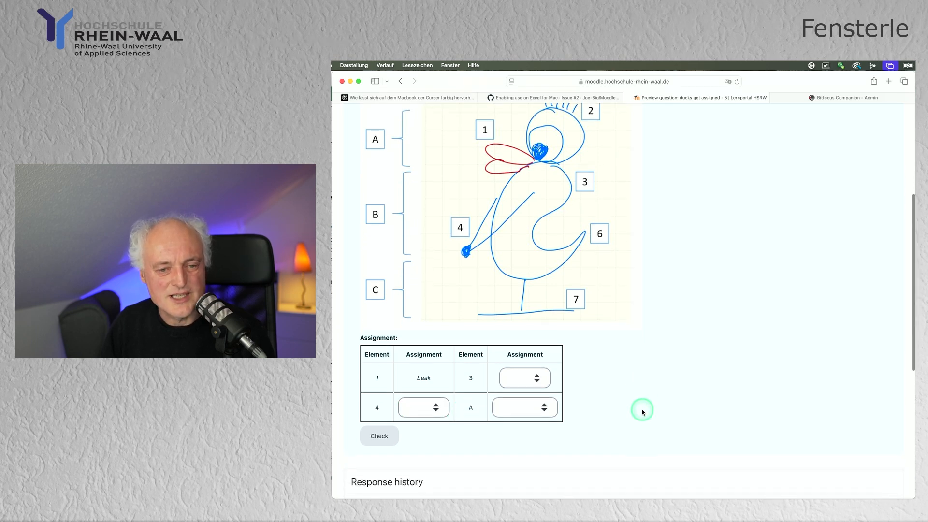
# Assign neck to element 3, hands to element 4, upper part to element A, then close the preview.
pyautogui.click(543, 382)
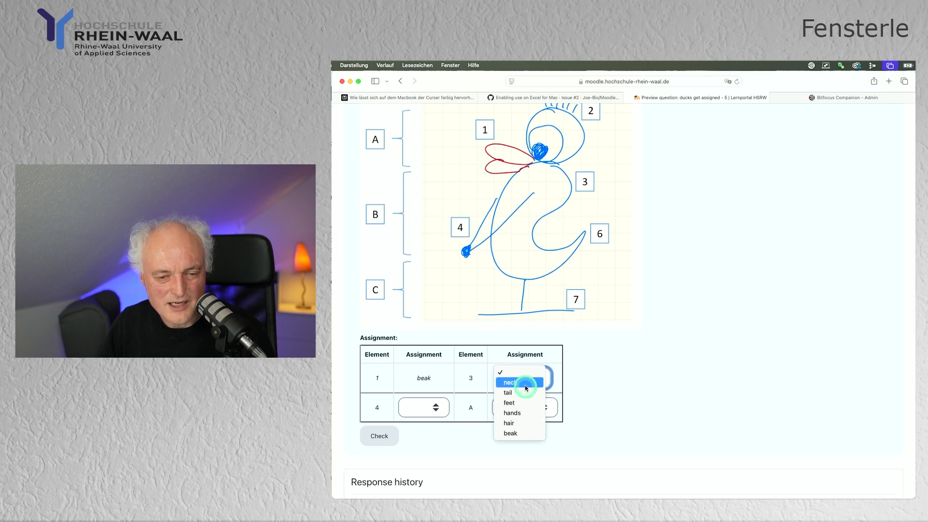
pyautogui.click(526, 384)
pyautogui.click(447, 410)
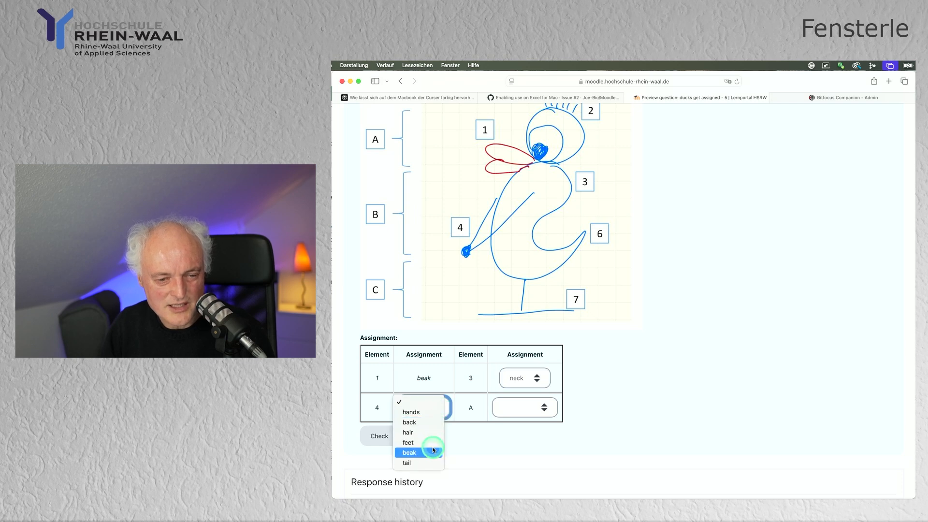
pyautogui.click(422, 402)
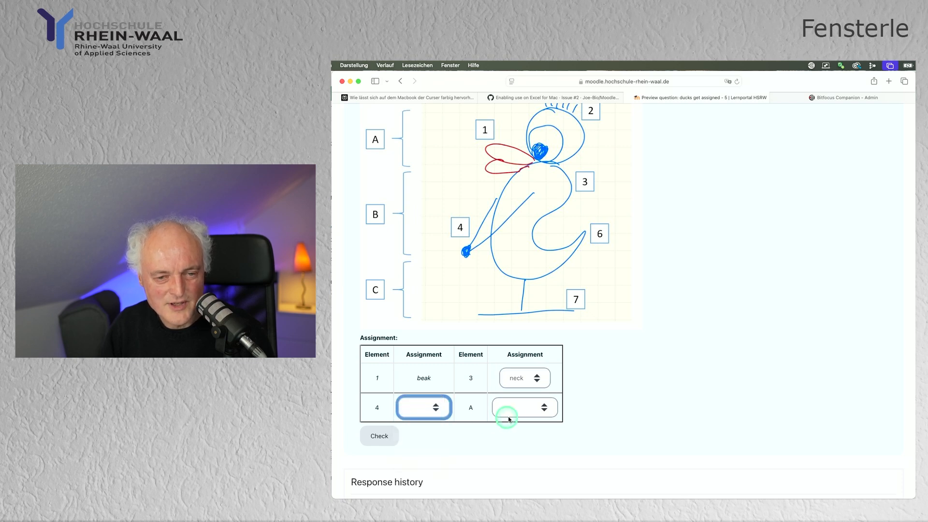
pyautogui.click(541, 413)
pyautogui.click(539, 414)
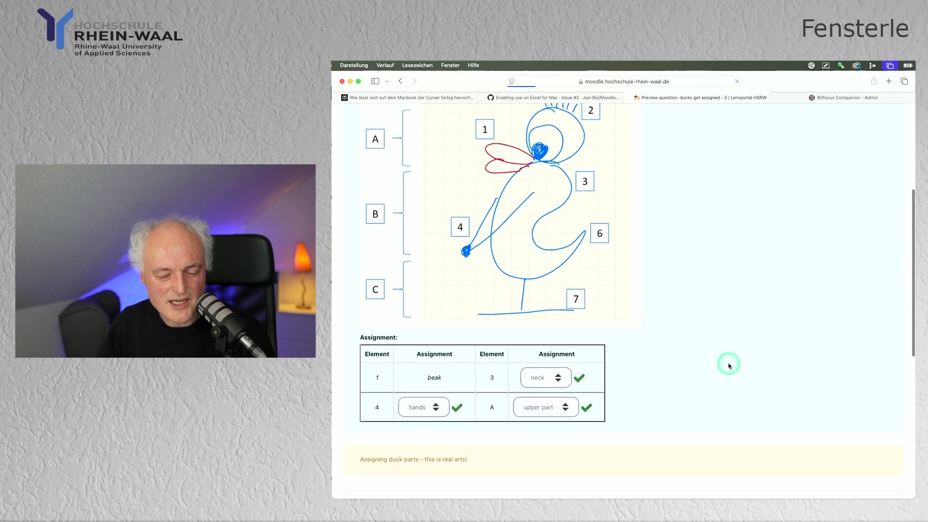
pyautogui.scroll(-4, 729, 366)
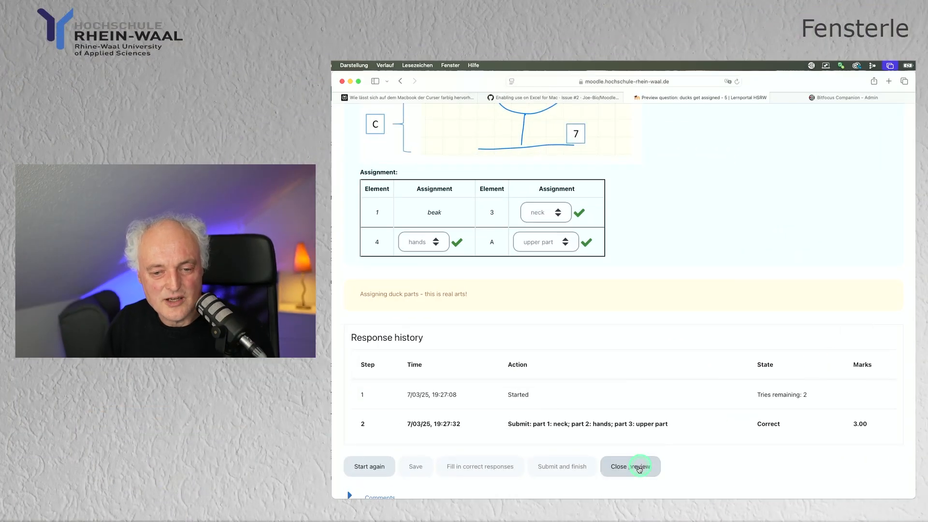
pyautogui.click(637, 469)
pyautogui.scroll(-5, 571, 377)
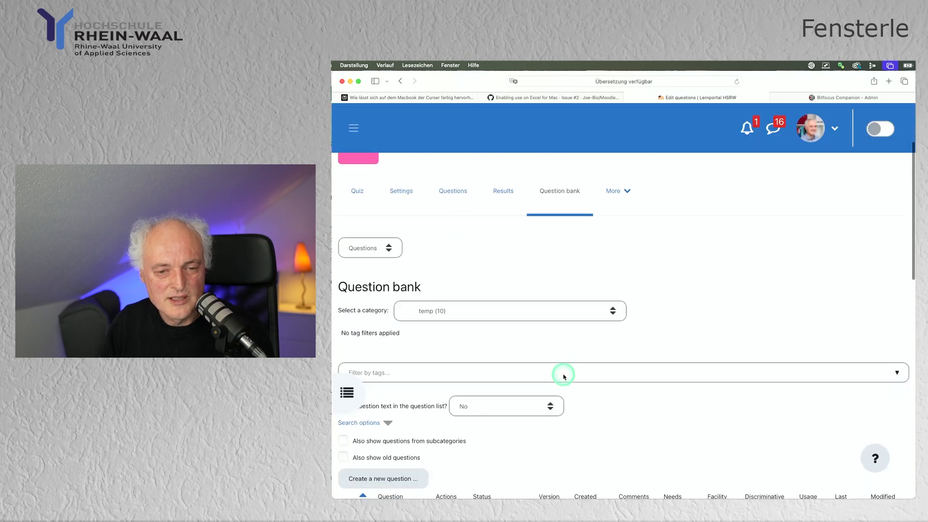
pyautogui.scroll(-3, 564, 376)
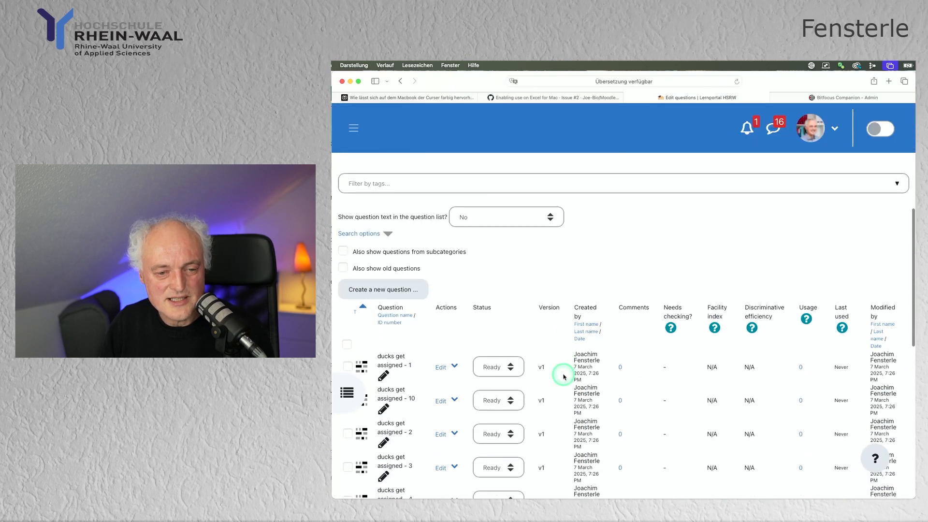
# Edit ducks get assigned - 1 and scroll to its duck picture and cloze assignment table.
pyautogui.click(446, 368)
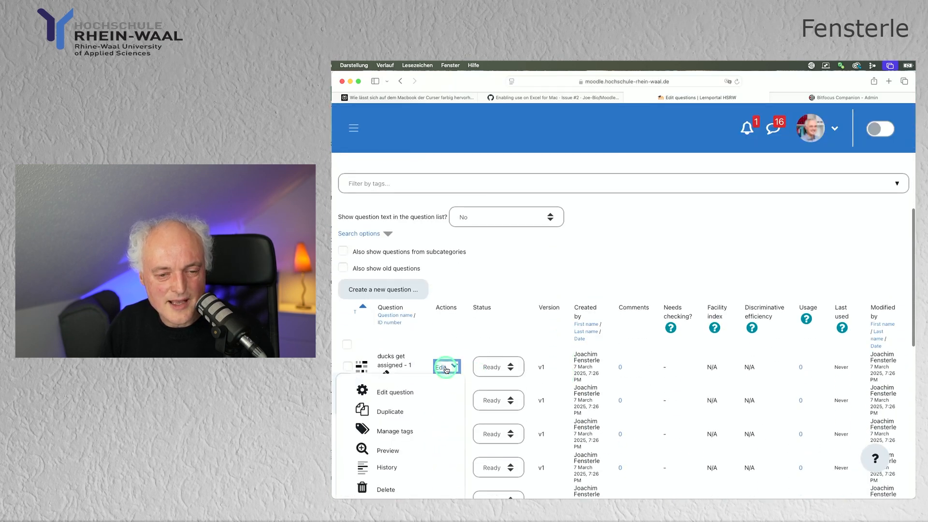
pyautogui.click(413, 391)
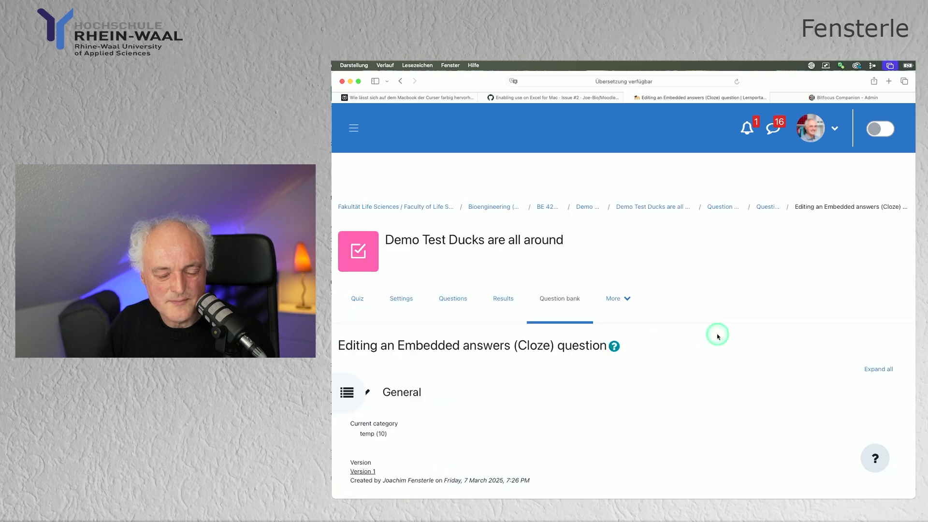
pyautogui.scroll(-10, 717, 336)
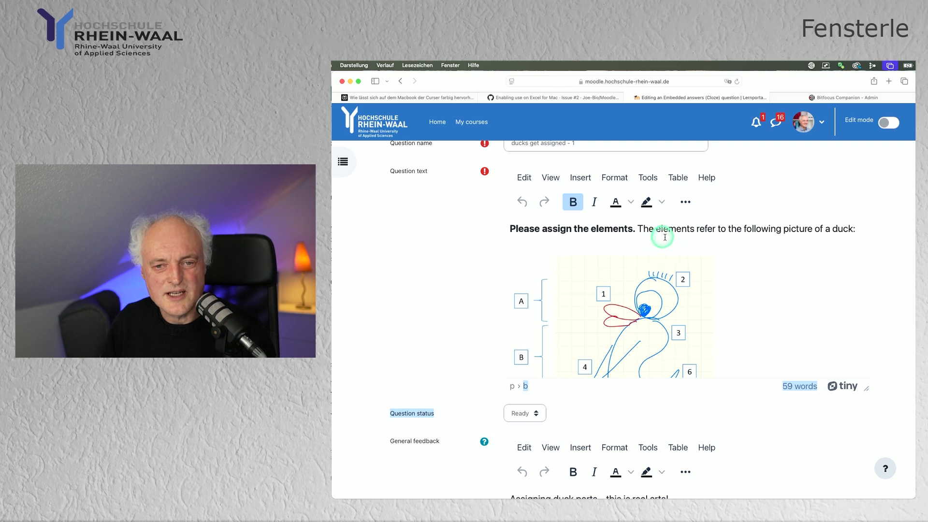
pyautogui.scroll(-2, 740, 265)
pyautogui.scroll(-5, 739, 265)
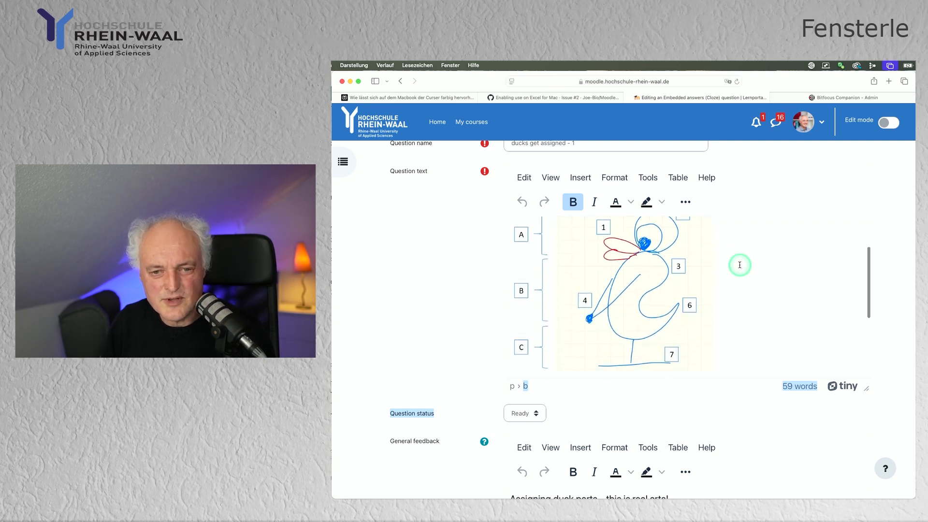
pyautogui.scroll(-5, 740, 264)
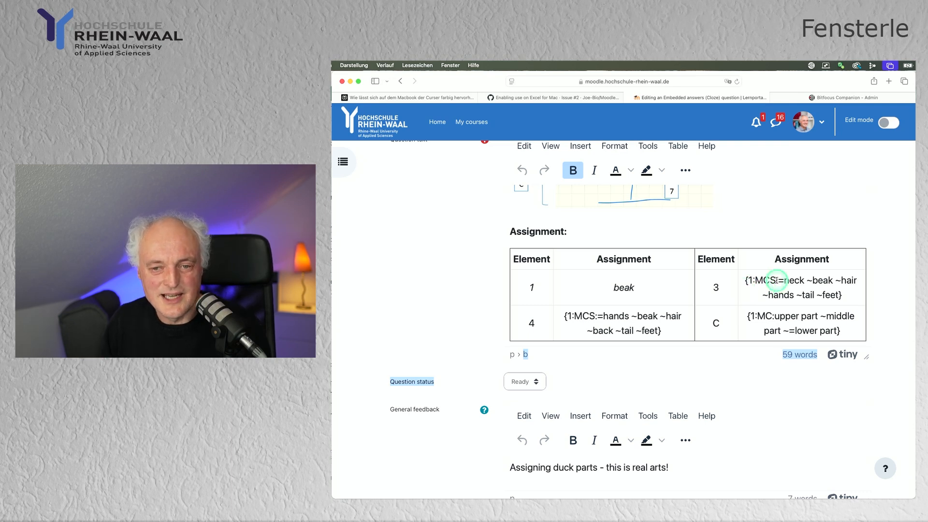
# Inspect element 3's {1:MCS:...} Cloze answer code in the assignment table.
pyautogui.click(802, 294)
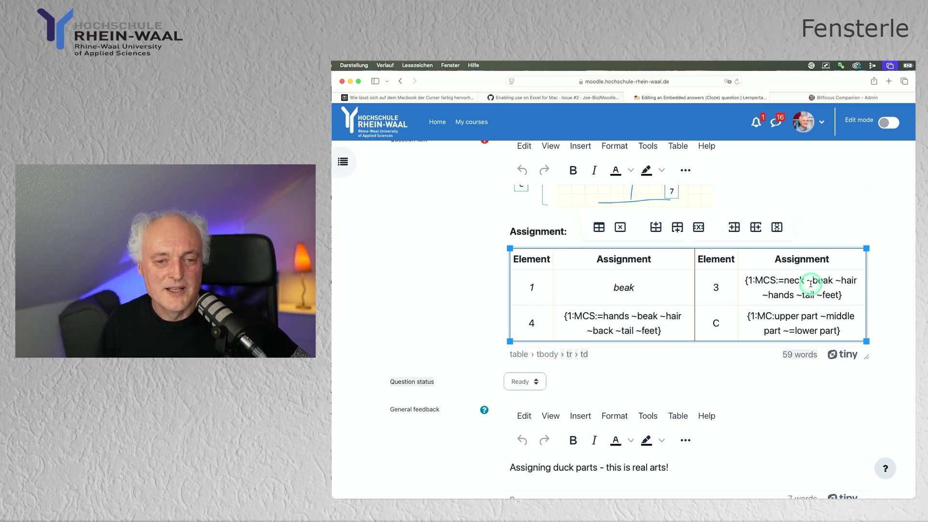
pyautogui.scroll(-3, 727, 279)
pyautogui.scroll(-5, 727, 279)
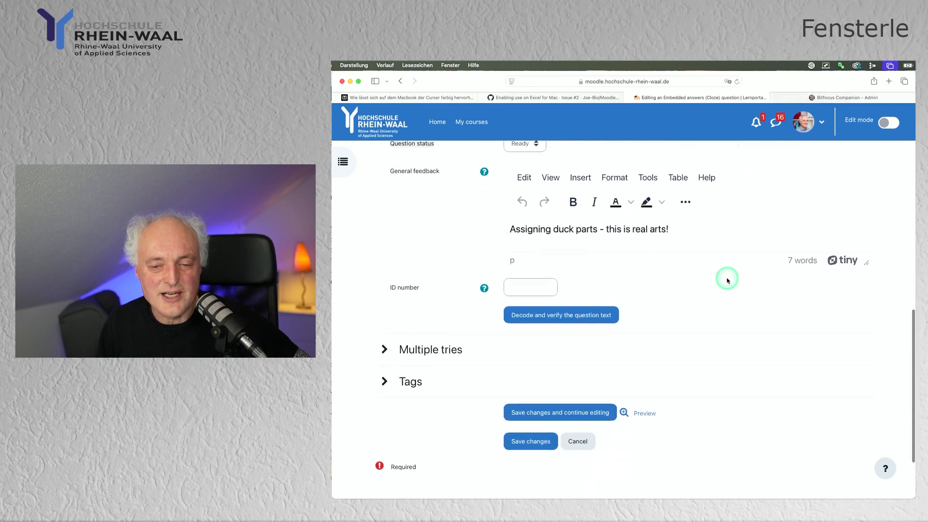
pyautogui.scroll(8, 727, 278)
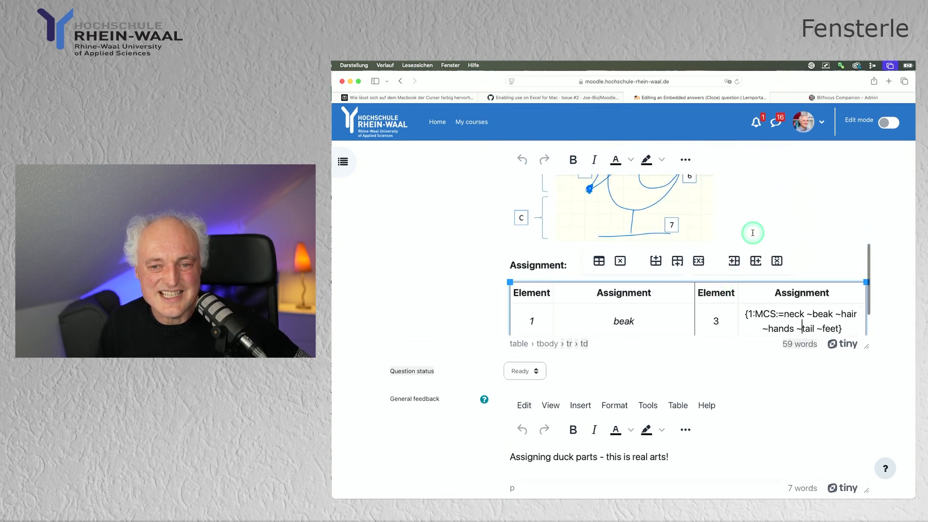
pyautogui.scroll(3, 753, 233)
pyautogui.scroll(-2, 753, 233)
pyautogui.scroll(2, 752, 233)
pyautogui.scroll(-5, 753, 233)
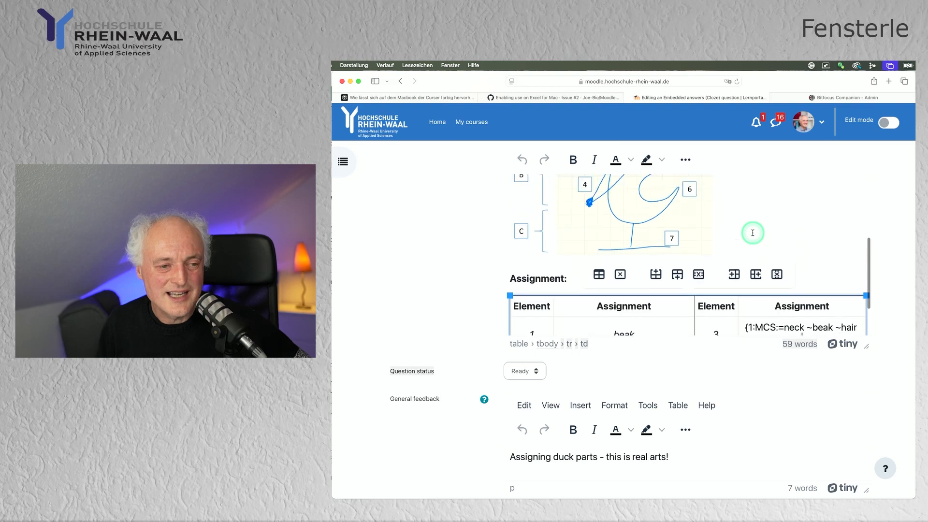
# Scroll to the bottom of the question editor and cancel without saving.
pyautogui.scroll(-2, 753, 233)
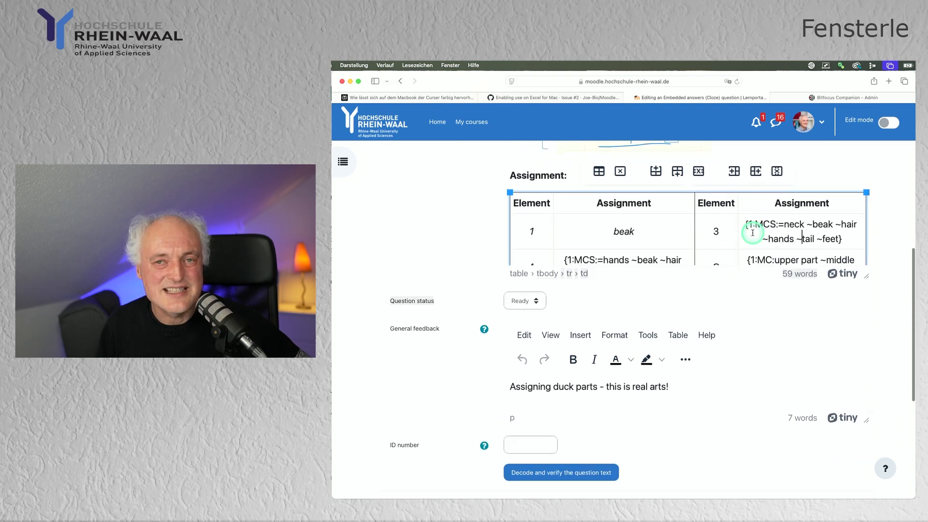
pyautogui.scroll(-2, 753, 233)
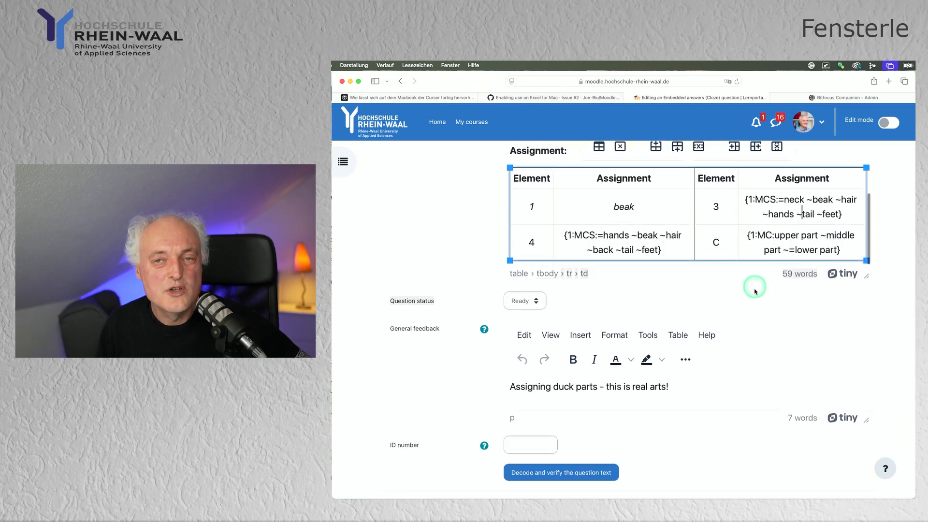
pyautogui.scroll(-2, 756, 292)
pyautogui.scroll(-2, 754, 296)
pyautogui.scroll(-3, 737, 298)
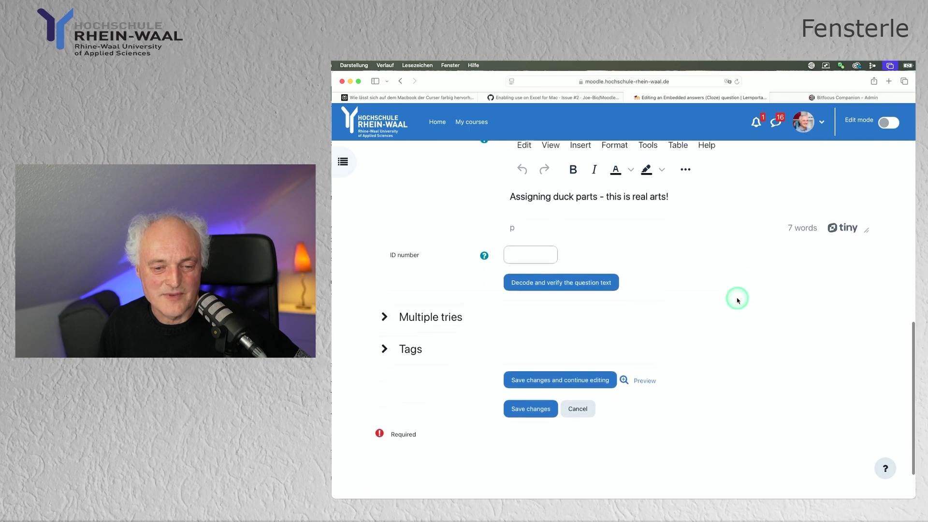
pyautogui.click(583, 395)
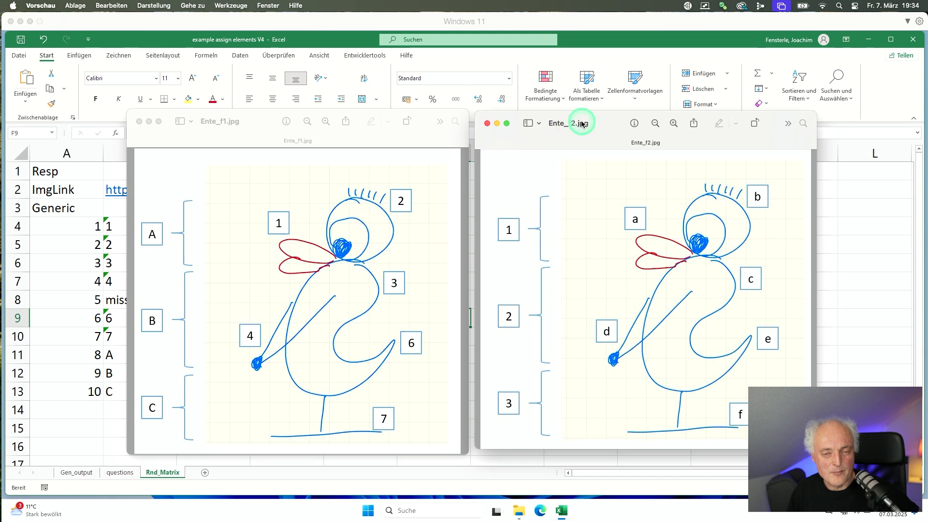
# Move the Ente_f1 and Ente_f2 pictures aside and check the image links in B2 and C2.
pyautogui.moveTo(583, 124); pyautogui.dragTo(756, 154)
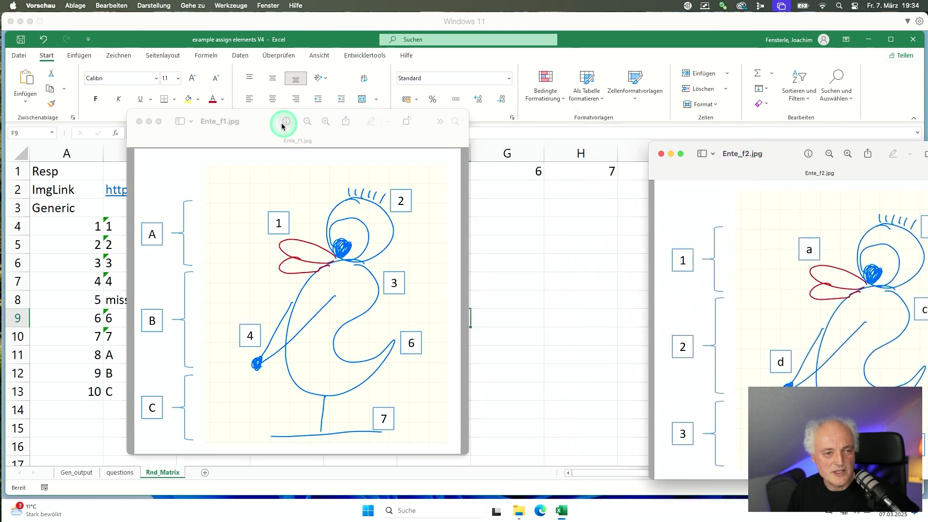
pyautogui.moveTo(263, 125); pyautogui.dragTo(544, 175)
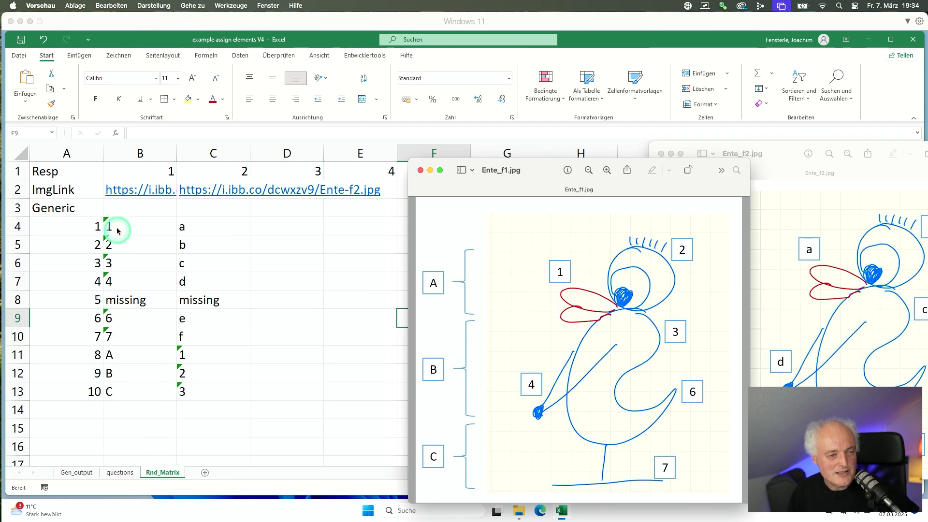
pyautogui.click(122, 215)
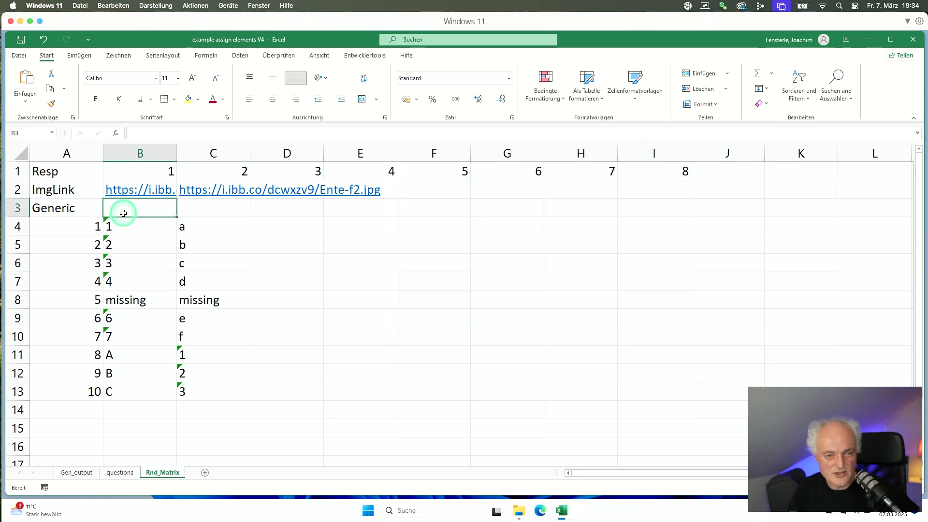
pyautogui.press('Up')
pyautogui.press('Right')
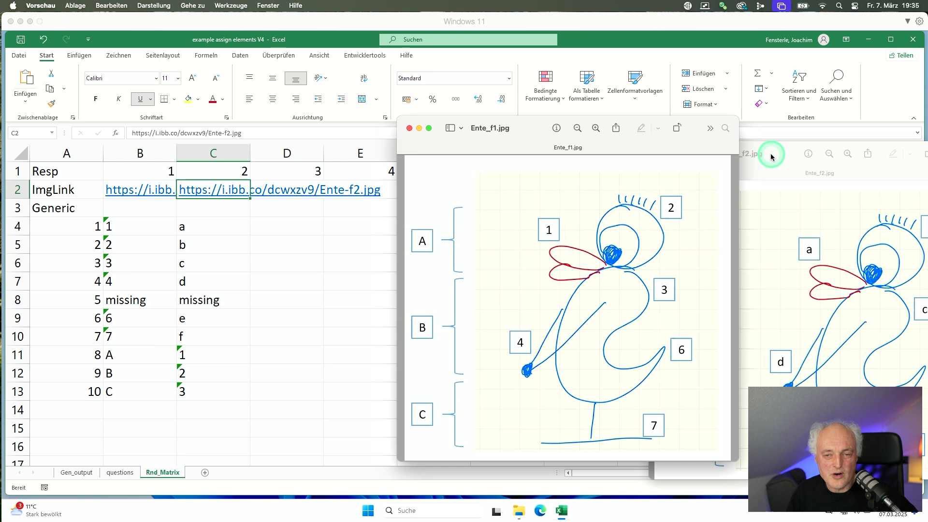
pyautogui.moveTo(772, 157); pyautogui.dragTo(742, 138)
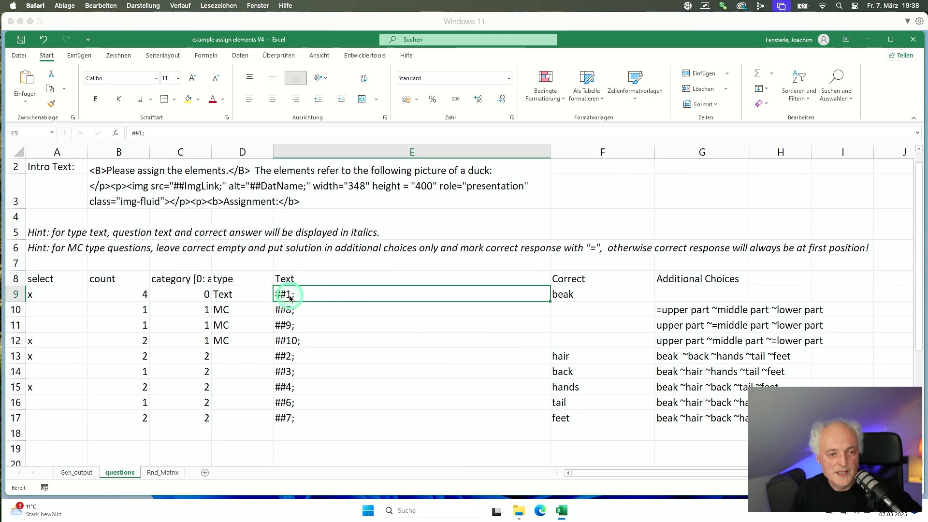
# Compare the question texts with the Rnd_Matrix substitution table.
pyautogui.click(171, 473)
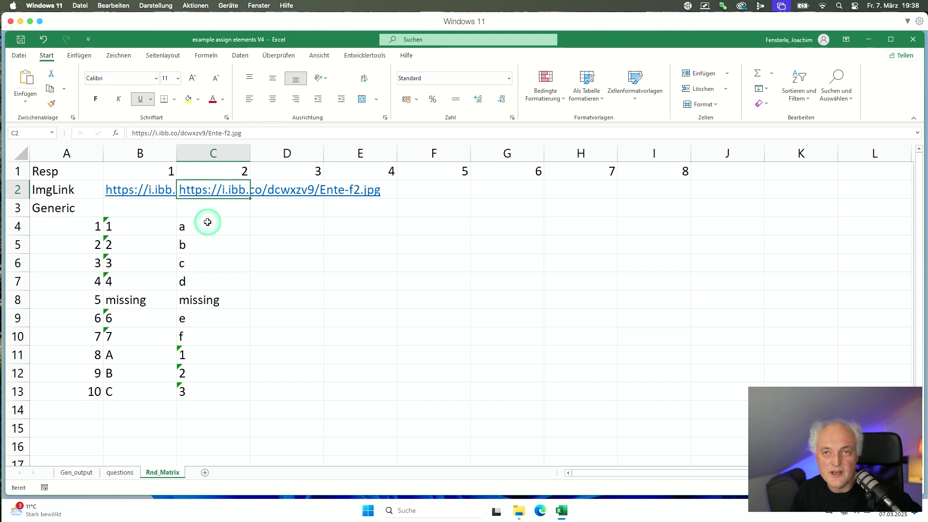
pyautogui.click(119, 473)
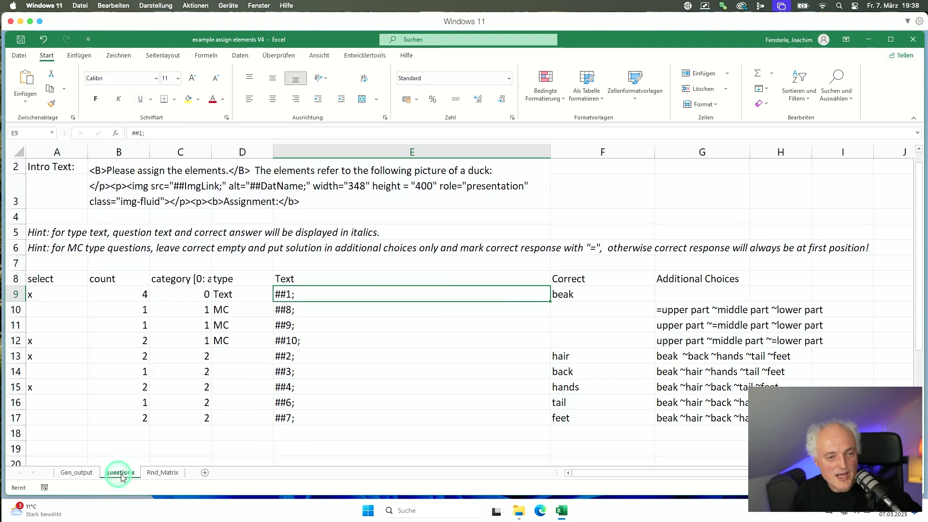
pyautogui.click(293, 294)
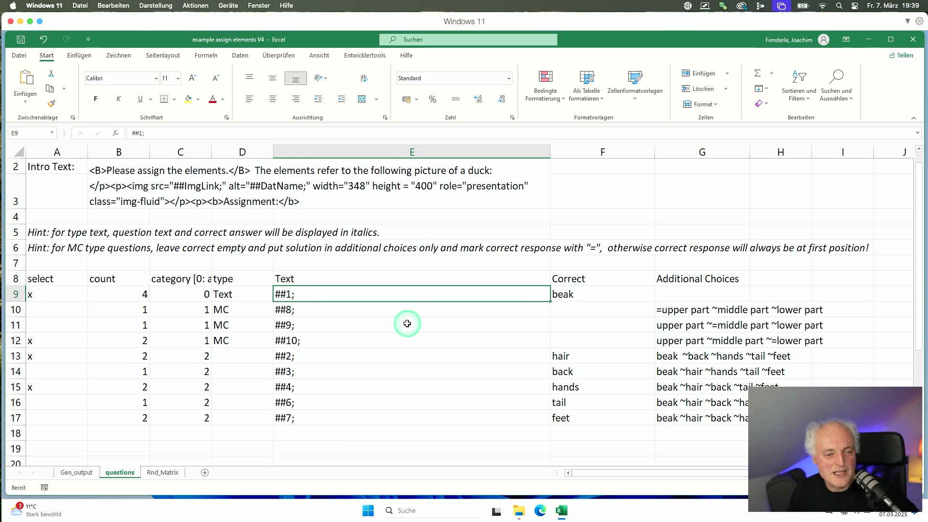
pyautogui.click(314, 308)
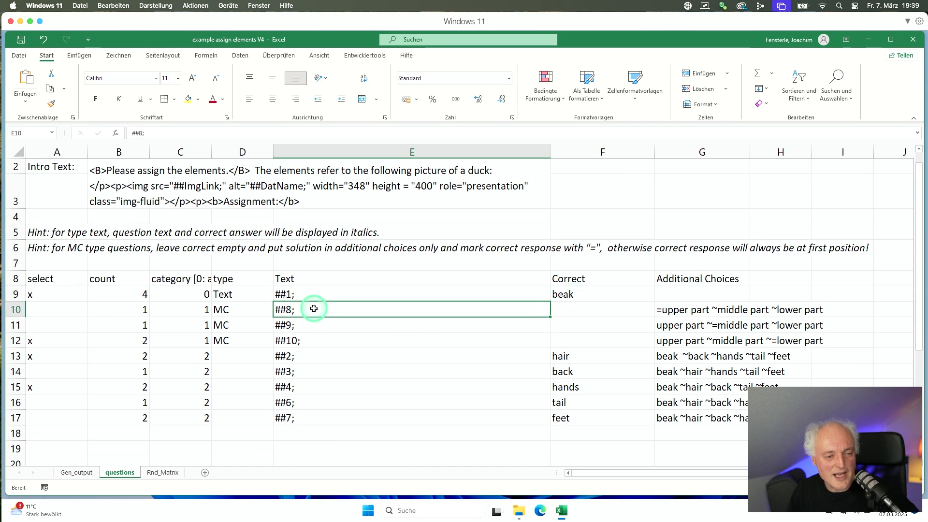
pyautogui.click(168, 473)
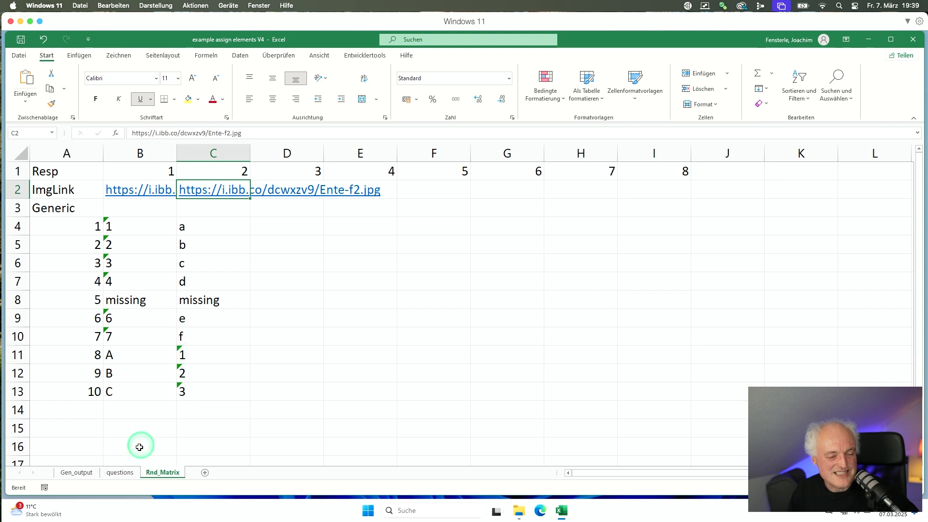
pyautogui.click(120, 473)
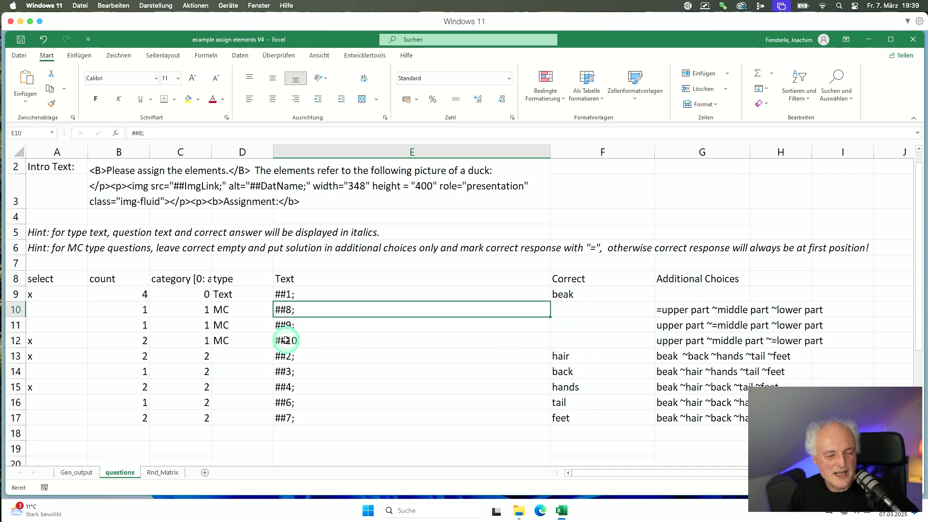
# Change E9's question text to 'nice from duck ##1; makes happy'.
pyautogui.click(285, 295)
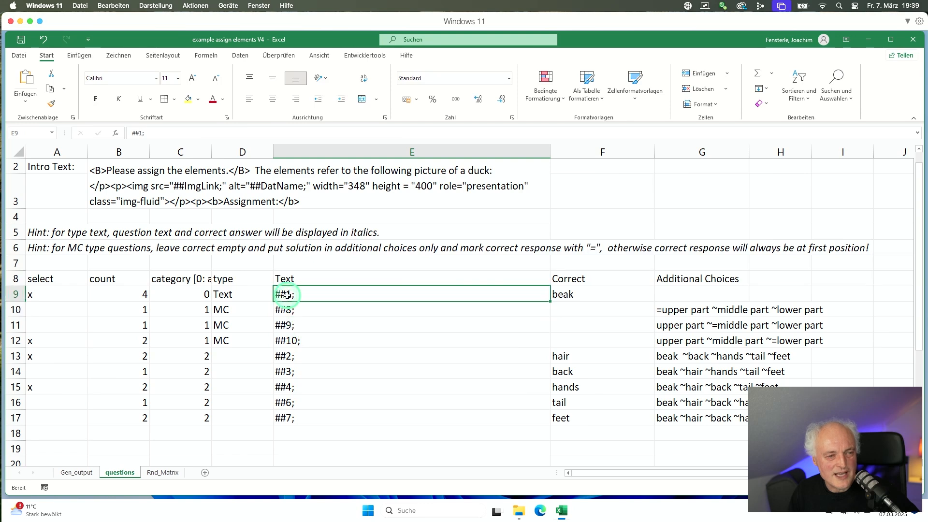
pyautogui.click(128, 133)
pyautogui.write('ni')
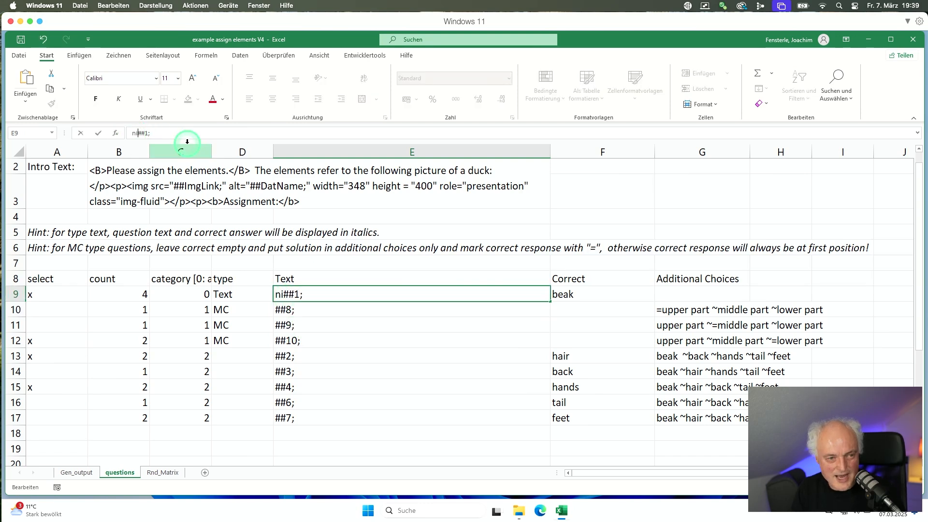
pyautogui.write('ce ')
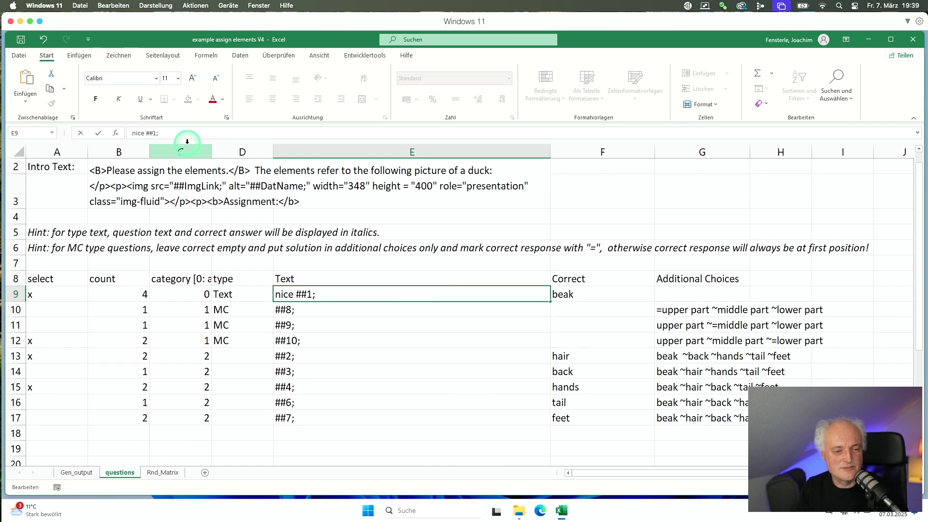
pyautogui.write('from duck')
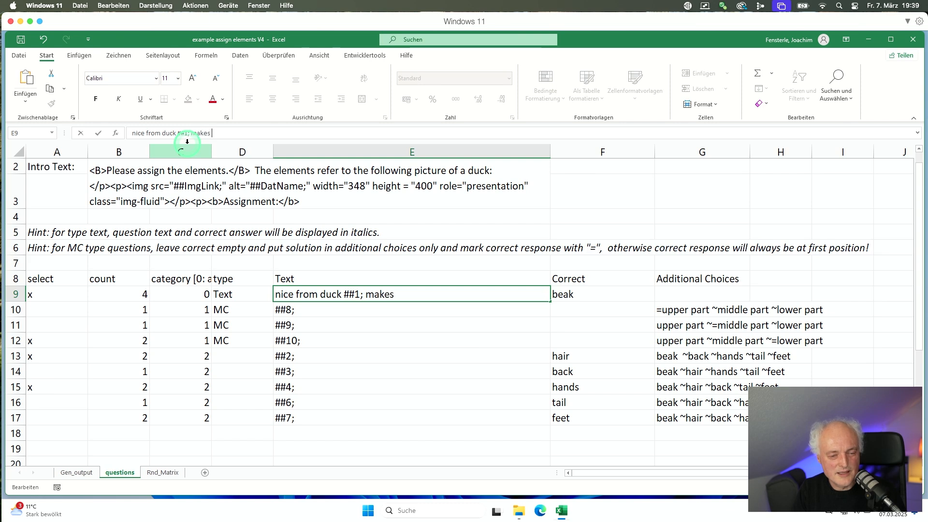
pyautogui.press('Return')
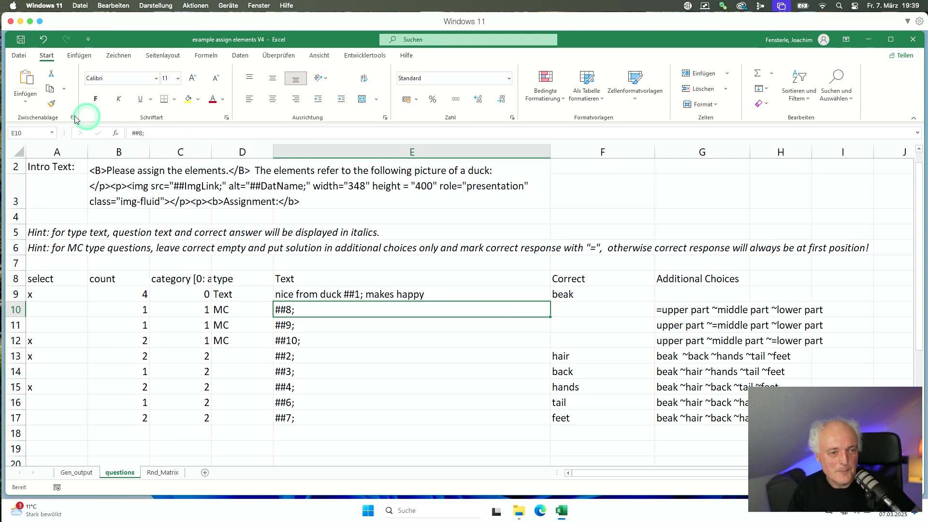
pyautogui.click(119, 182)
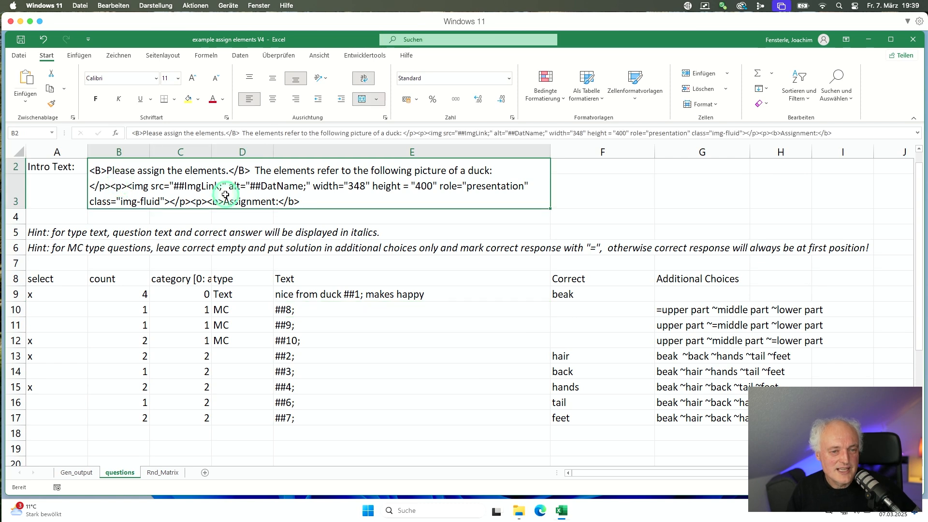
pyautogui.click(459, 135)
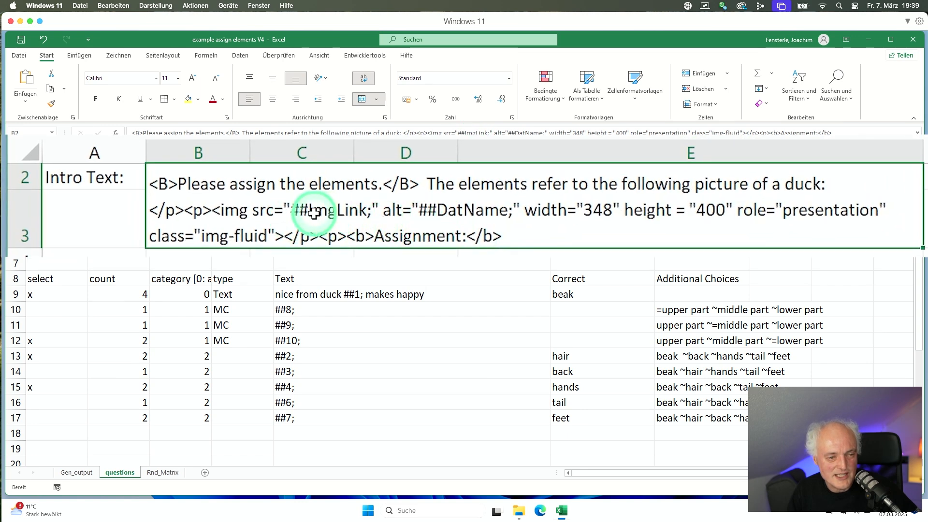
pyautogui.doubleClick(300, 209)
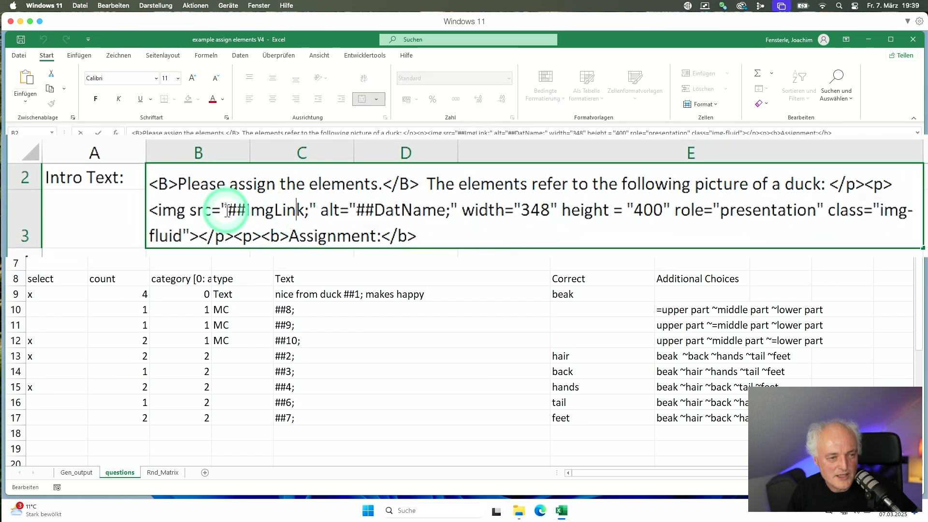
pyautogui.moveTo(228, 209); pyautogui.dragTo(445, 211)
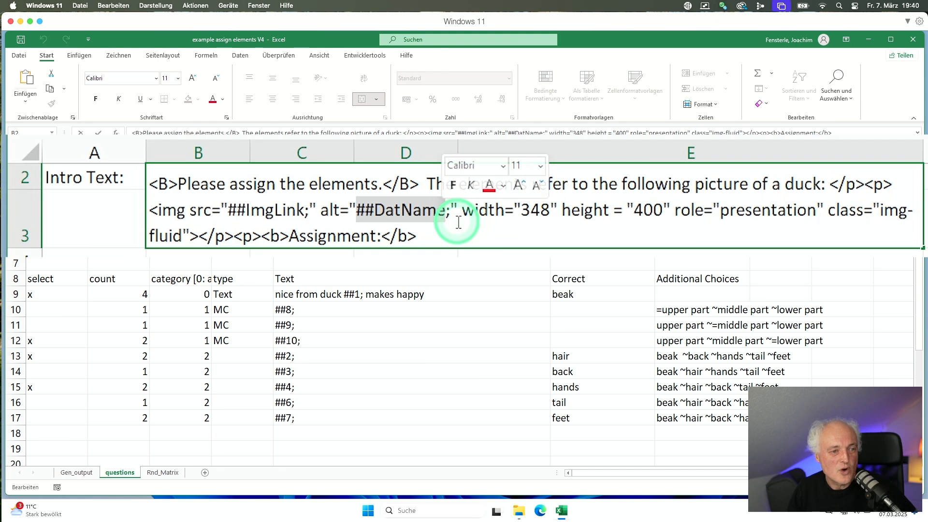
pyautogui.click(314, 191)
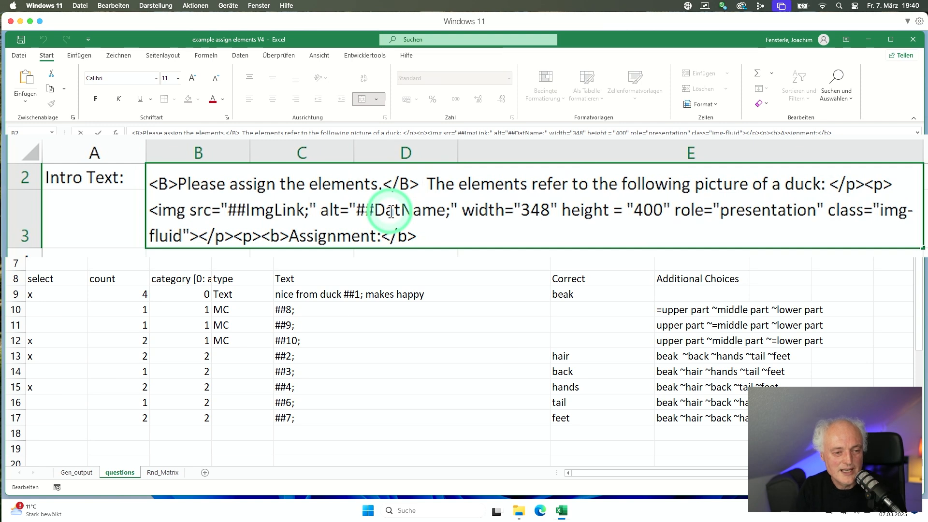
# Append 'As an example, see element ##1;' after </B> in the B2 intro text.
pyautogui.write('As an exampl')
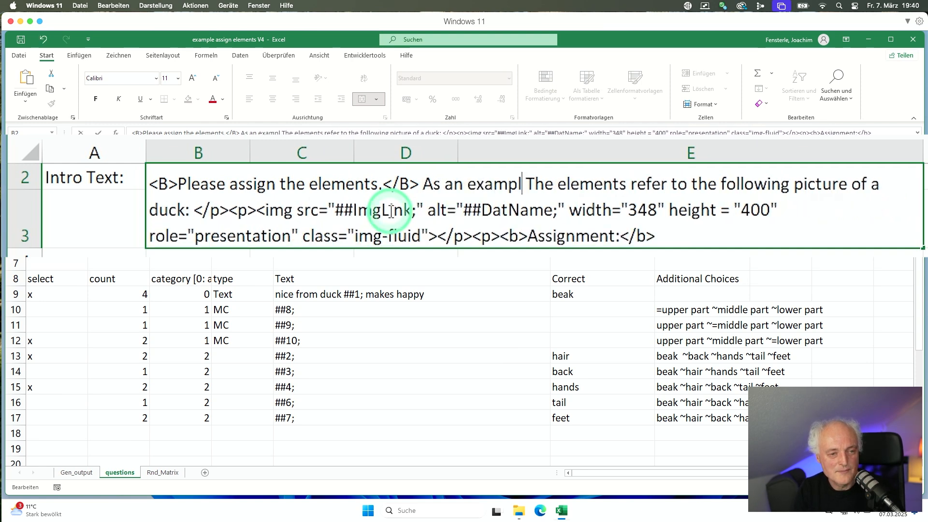
pyautogui.write('e, see e')
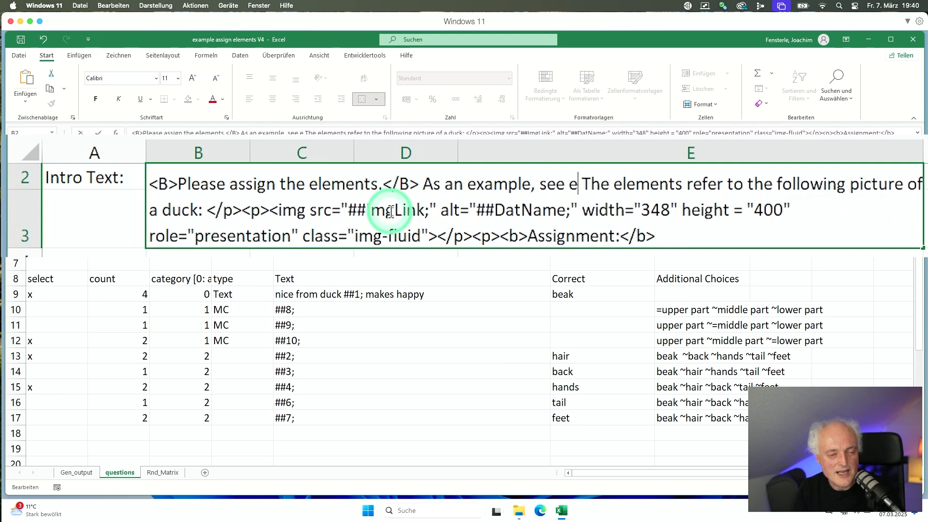
pyautogui.write('lement ')
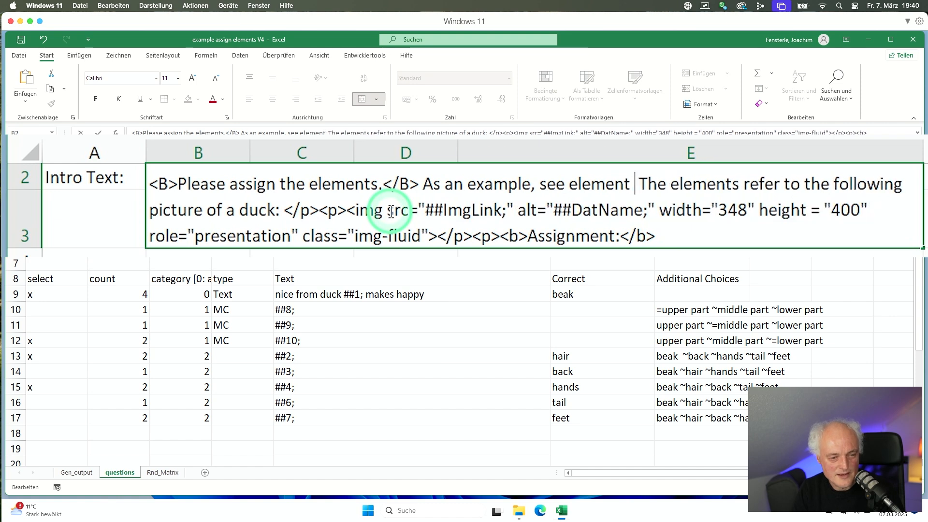
pyautogui.write('##1;')
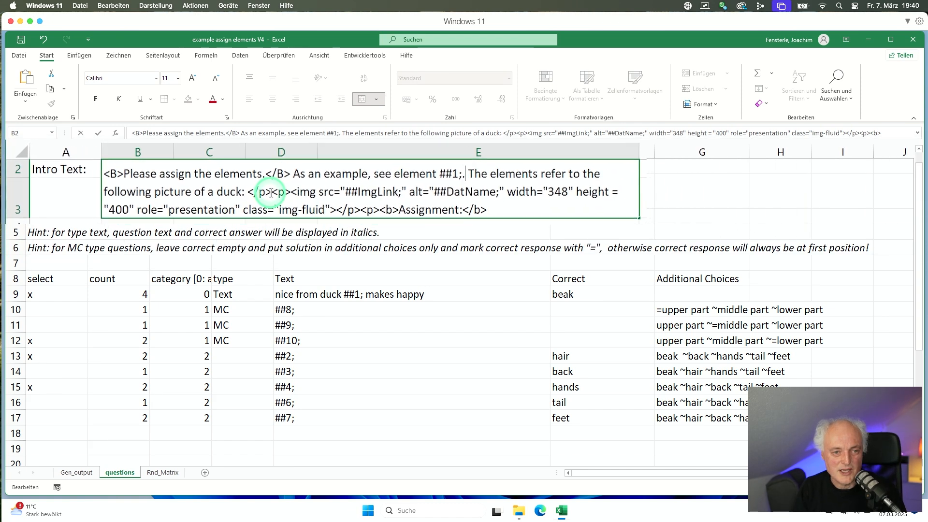
pyautogui.press('Return')
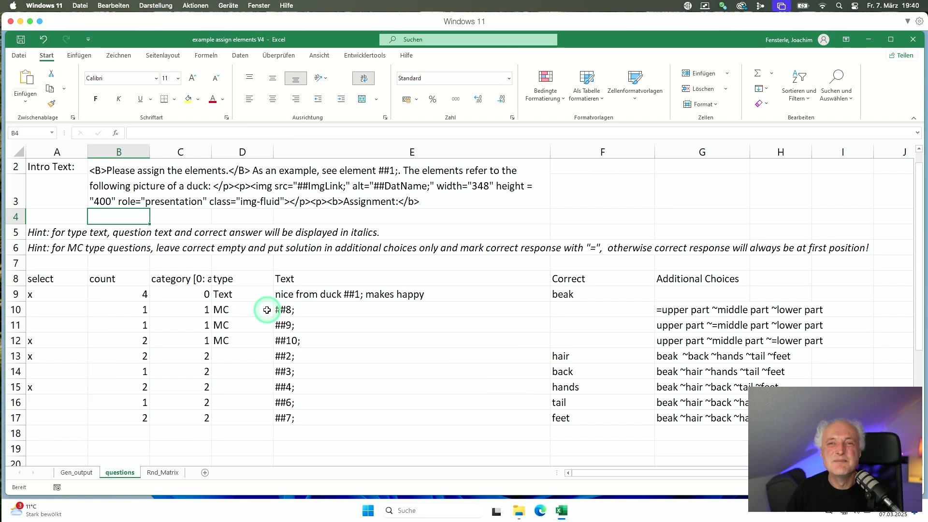
pyautogui.click(76, 474)
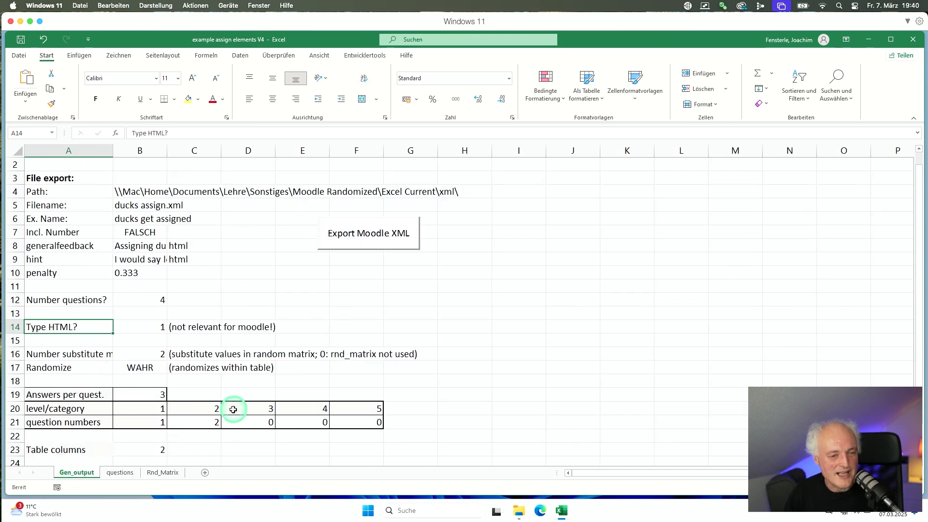
# Re-enter 2 as the substitute matrix values setting in B16.
pyautogui.scroll(-1, 233, 410)
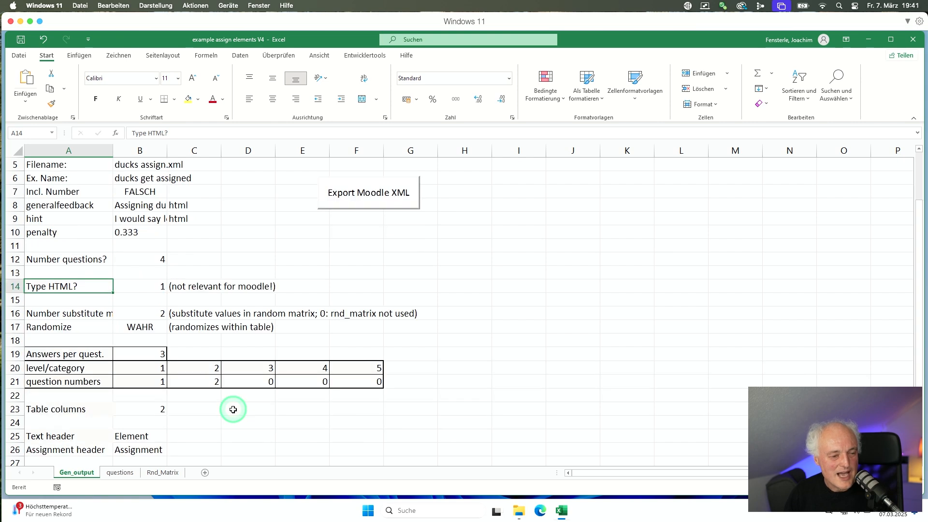
pyautogui.scroll(1, 233, 409)
pyautogui.click(92, 354)
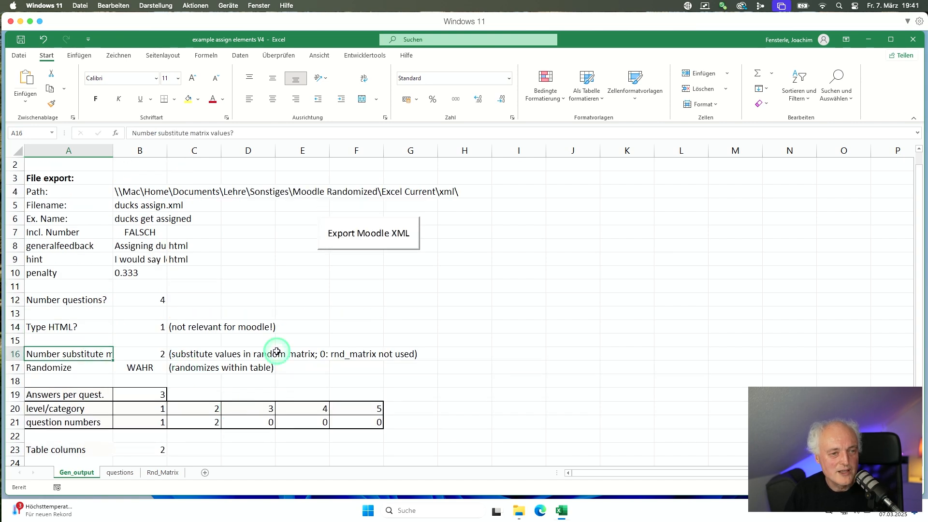
pyautogui.press('Right')
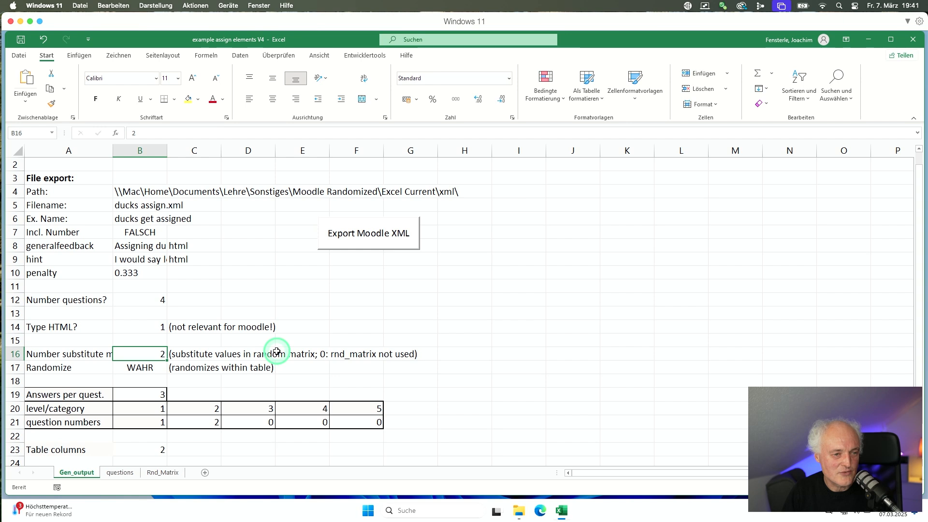
pyautogui.write('0')
pyautogui.press('Return')
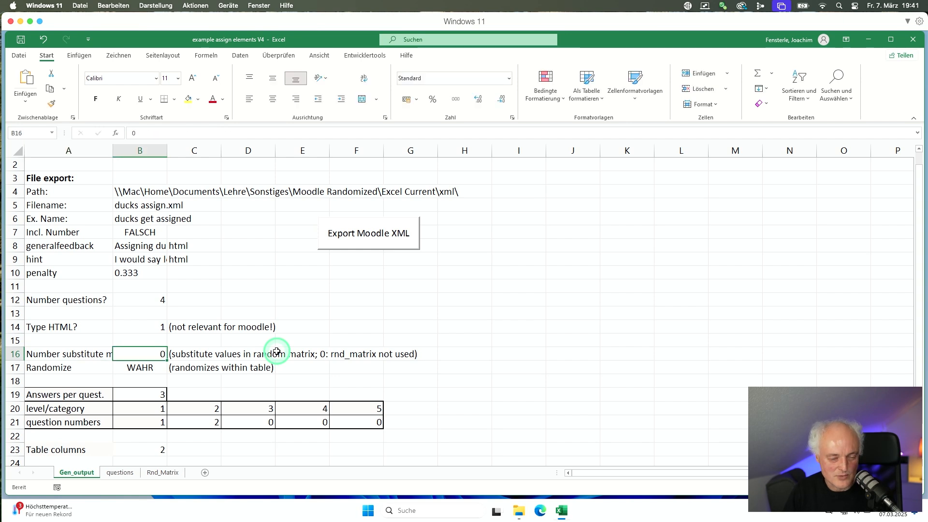
pyautogui.write('2')
pyautogui.press('Return')
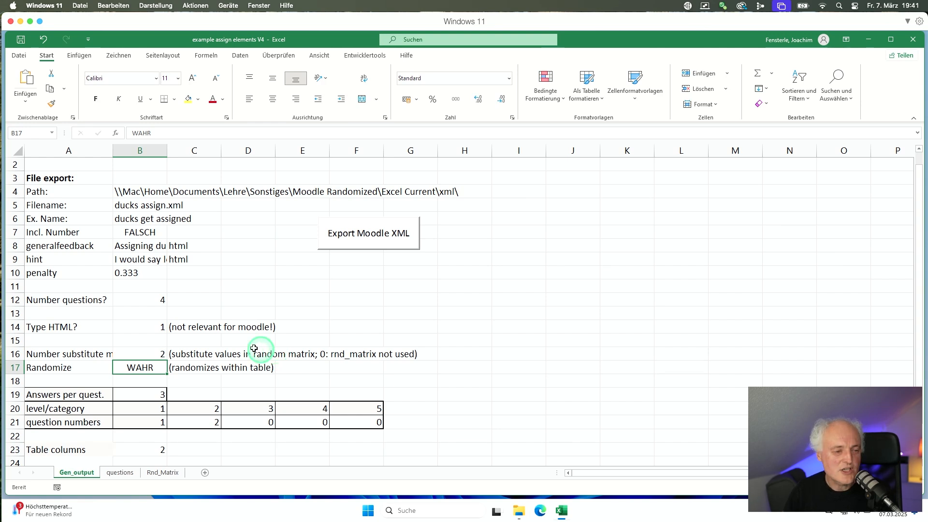
# Set the number of questions in B12 to 6 and export the Moodle XML file.
pyautogui.click(155, 300)
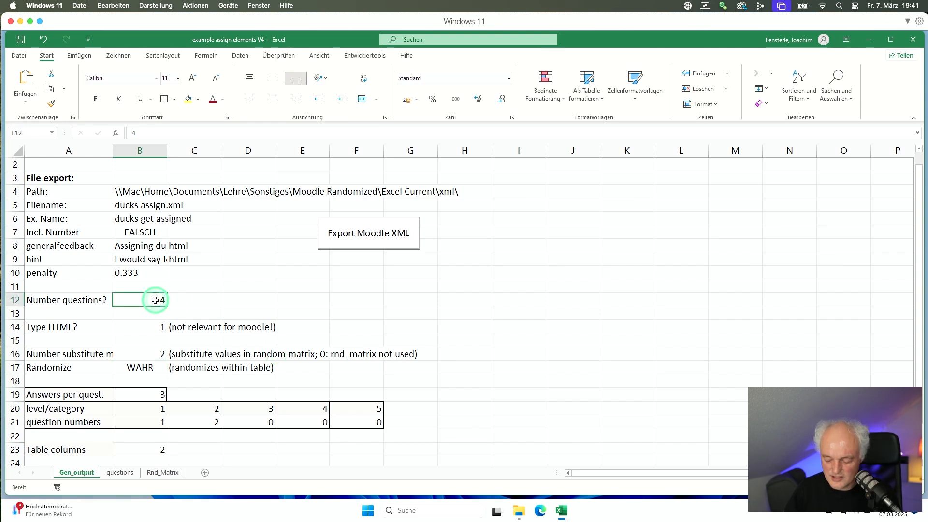
pyautogui.write('6')
pyautogui.press('Return')
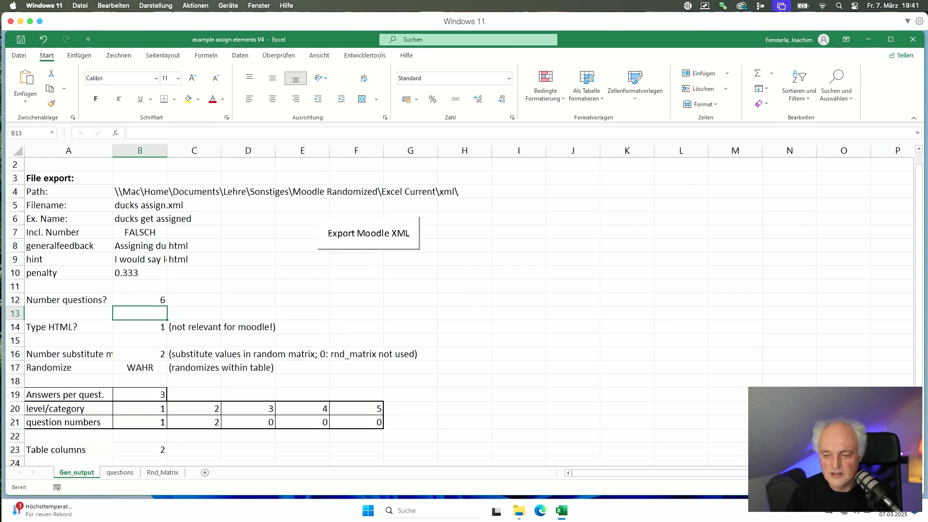
pyautogui.click(363, 239)
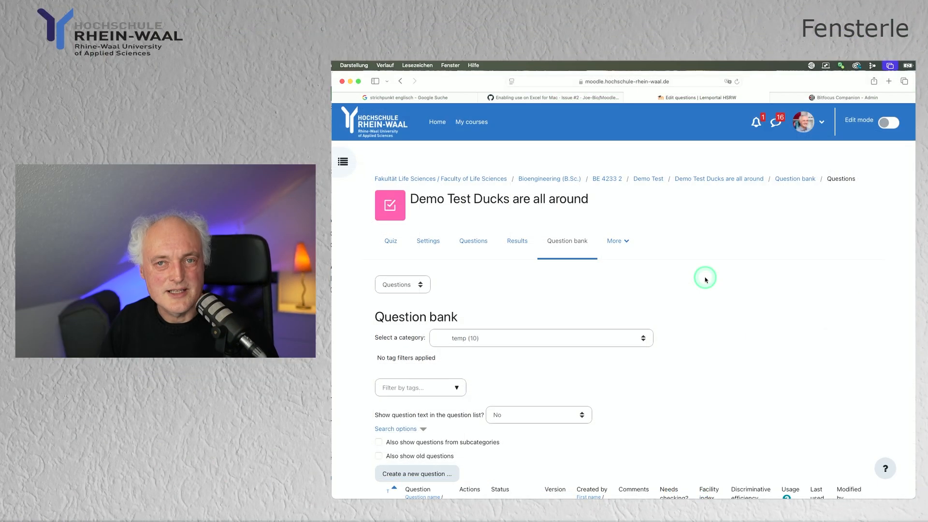
# Select all ten ducks get assigned questions in the temp category and delete them.
pyautogui.scroll(-8, 706, 280)
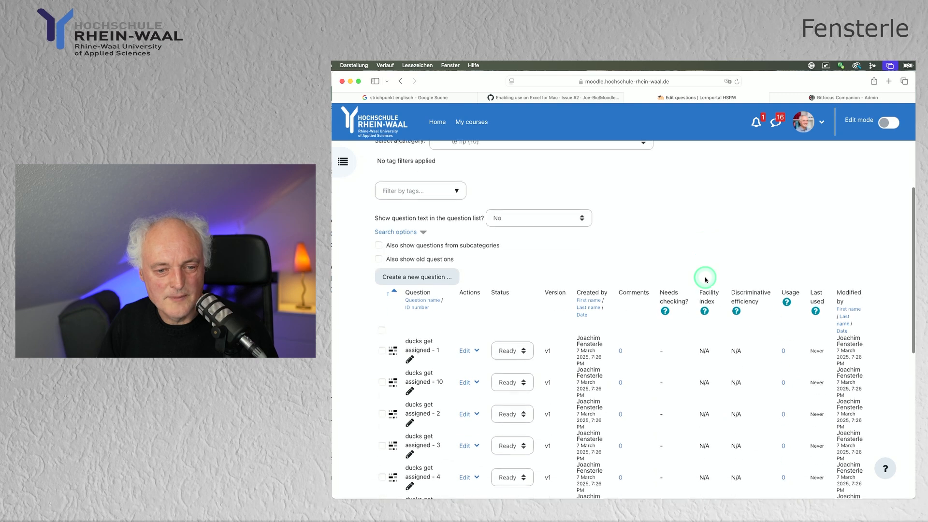
pyautogui.scroll(-2, 705, 279)
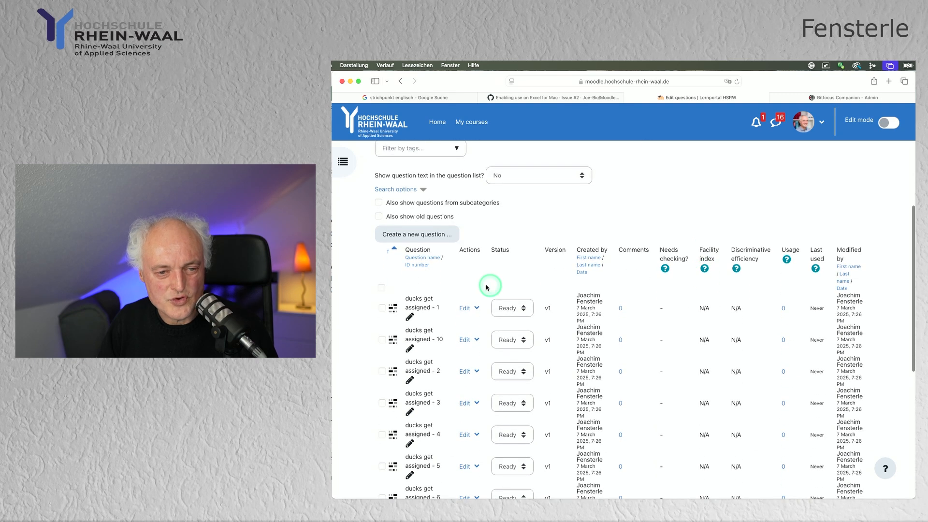
pyautogui.click(385, 289)
pyautogui.scroll(-8, 452, 287)
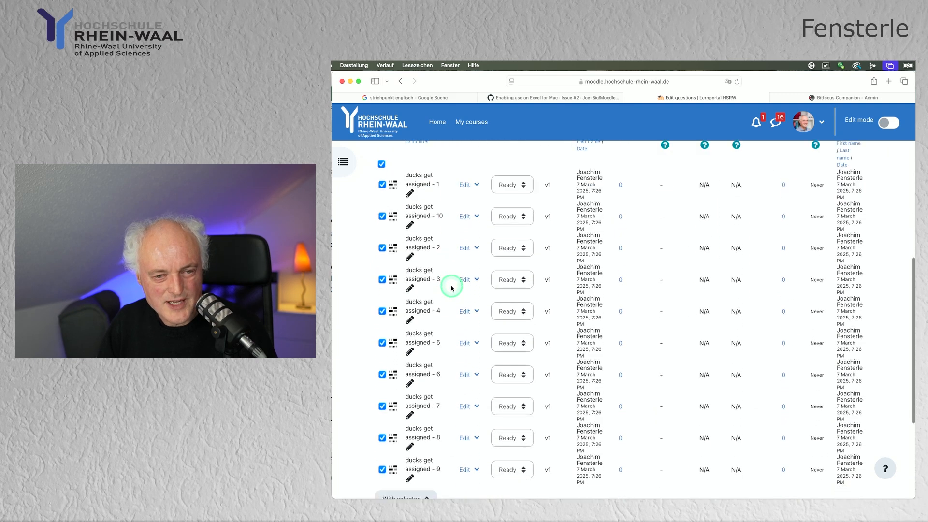
pyautogui.scroll(-4, 452, 286)
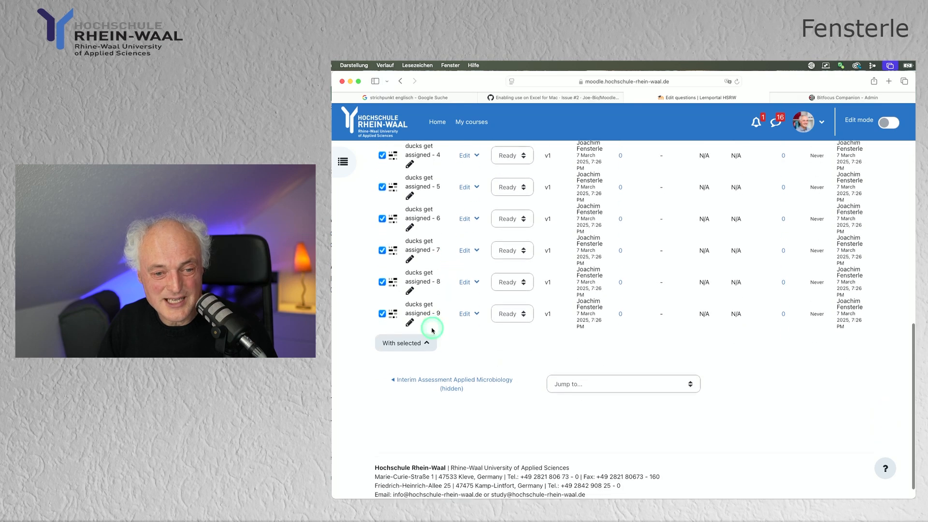
pyautogui.click(428, 341)
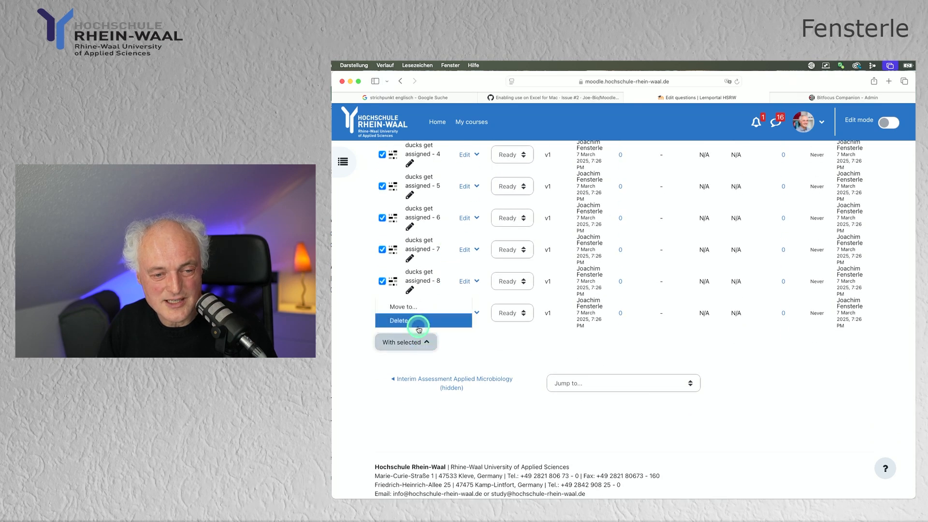
pyautogui.click(418, 325)
pyautogui.scroll(-3, 463, 348)
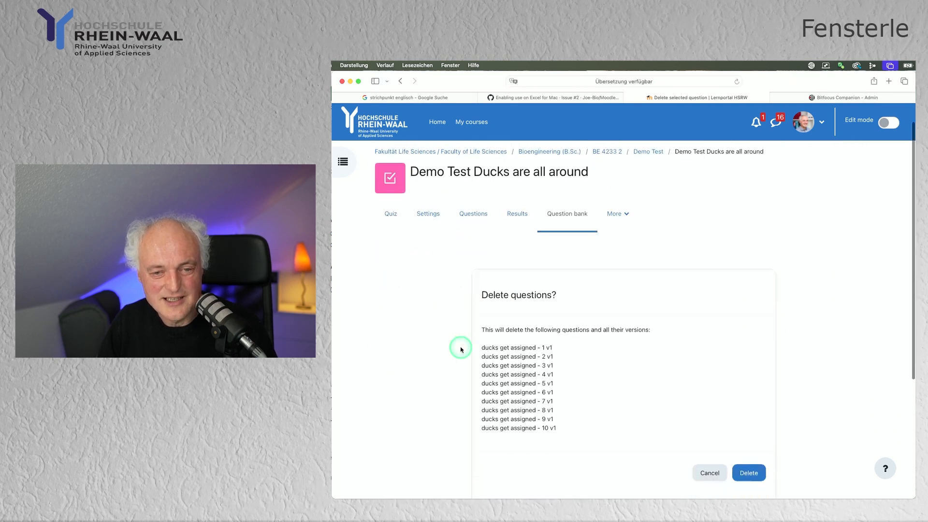
pyautogui.click(749, 432)
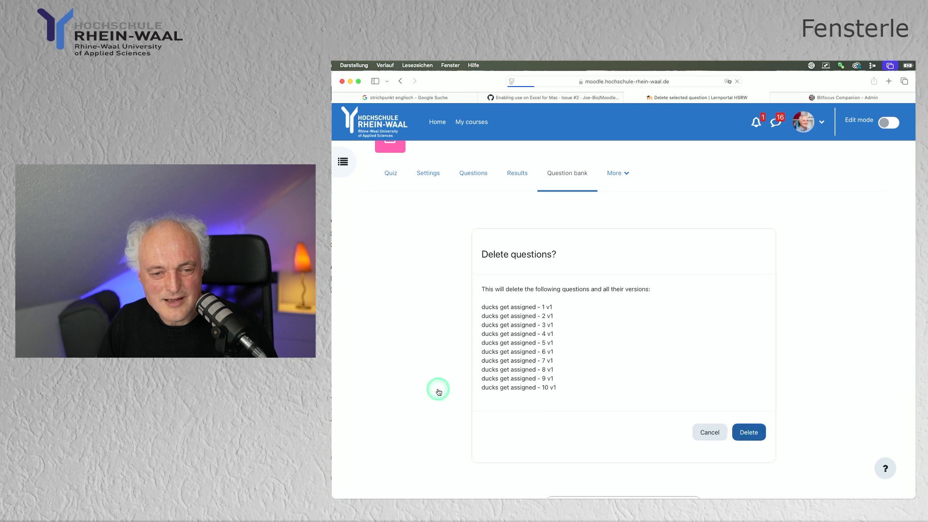
pyautogui.scroll(-3, 437, 391)
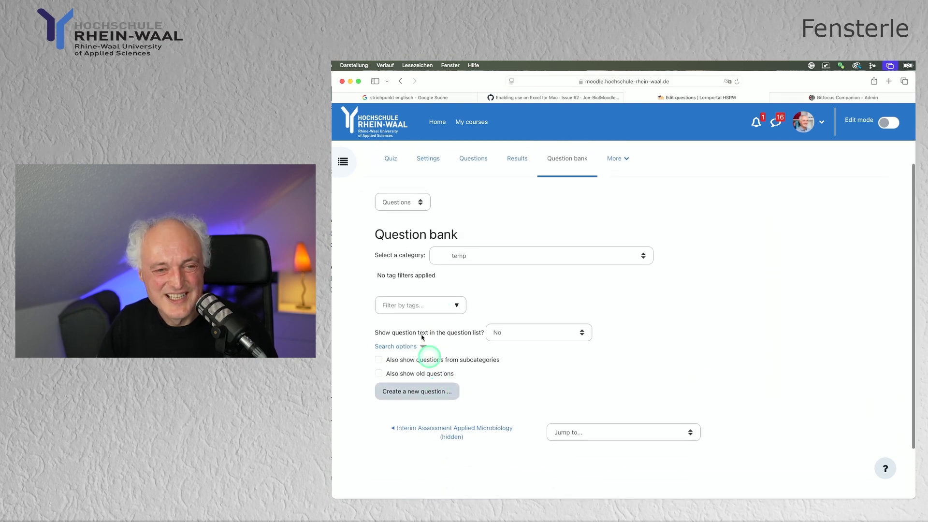
# Choose the Moodle XML import format and add ducks assign.xml as the file.
pyautogui.click(419, 208)
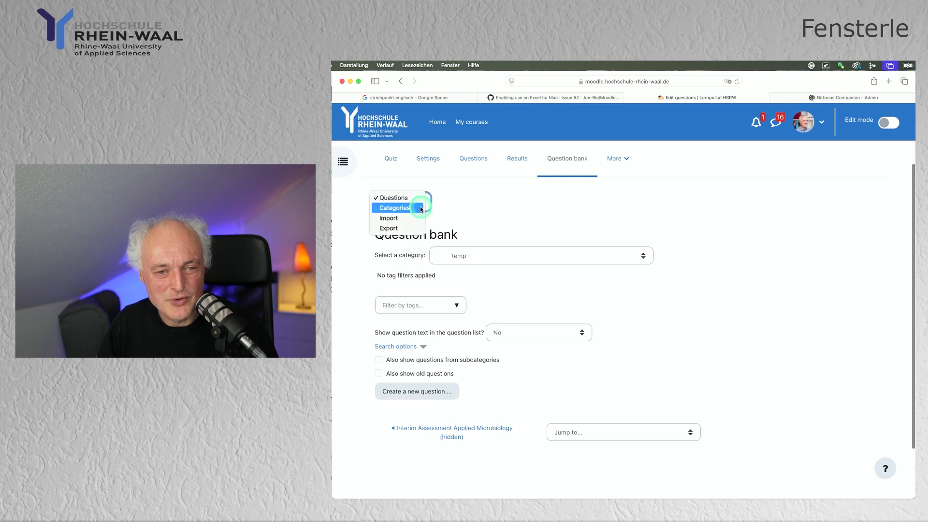
pyautogui.click(392, 217)
pyautogui.click(514, 356)
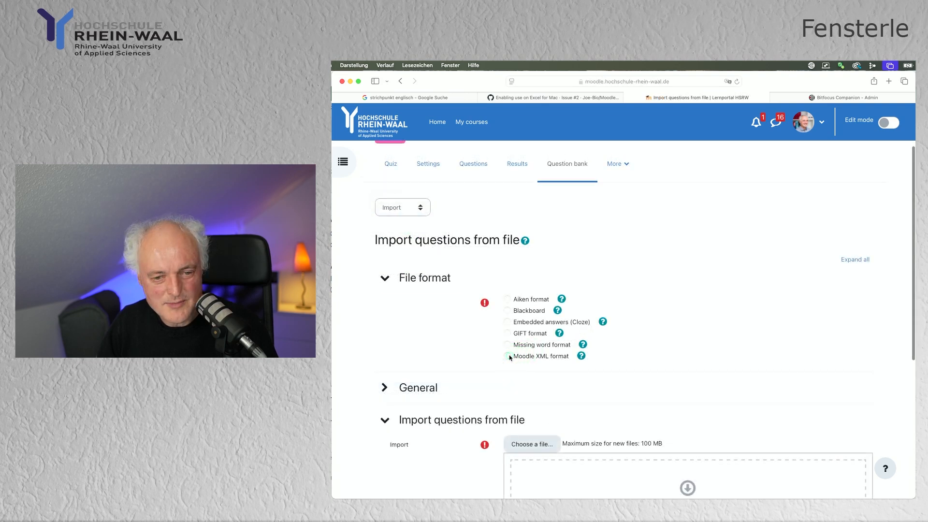
pyautogui.scroll(-4, 460, 360)
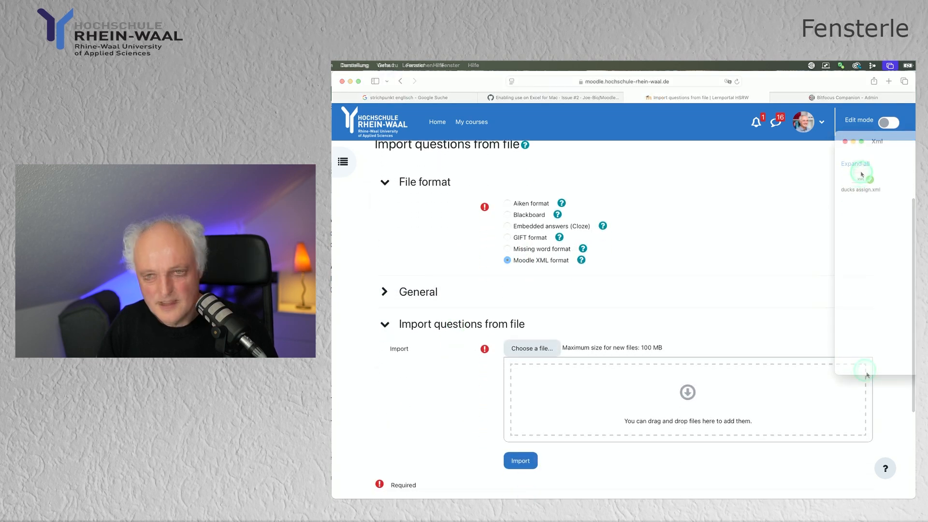
pyautogui.moveTo(861, 171); pyautogui.dragTo(618, 376)
# Run the import and continue back to the question bank listing six new questions.
pyautogui.click(480, 392)
pyautogui.scroll(-2, 498, 406)
pyautogui.click(518, 417)
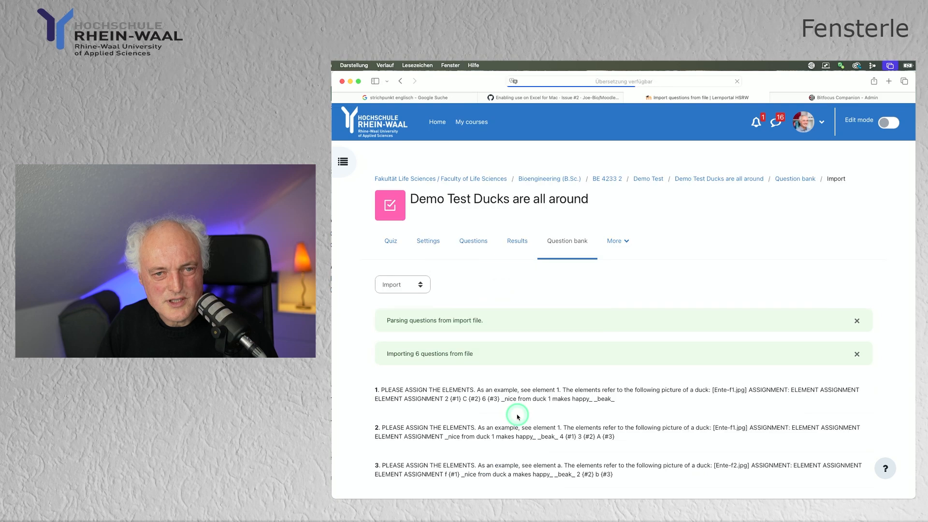
pyautogui.scroll(-10, 517, 416)
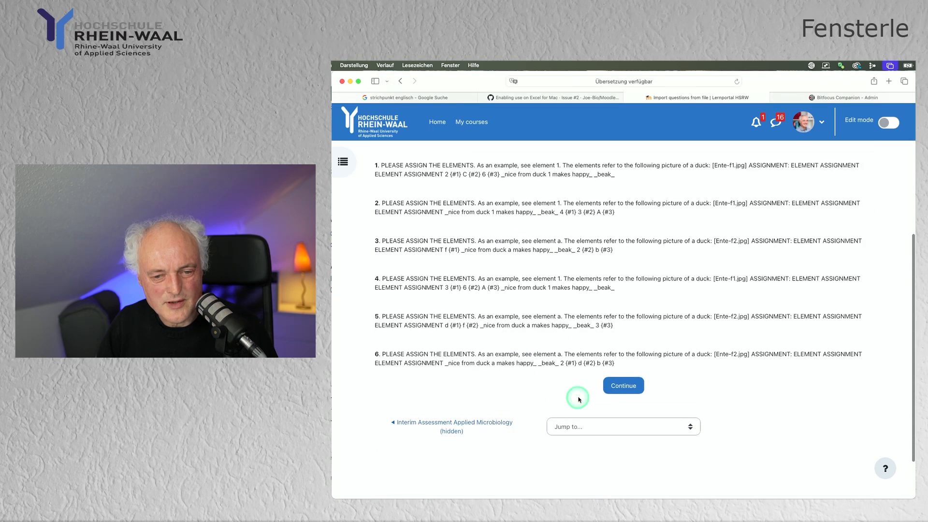
pyautogui.click(622, 391)
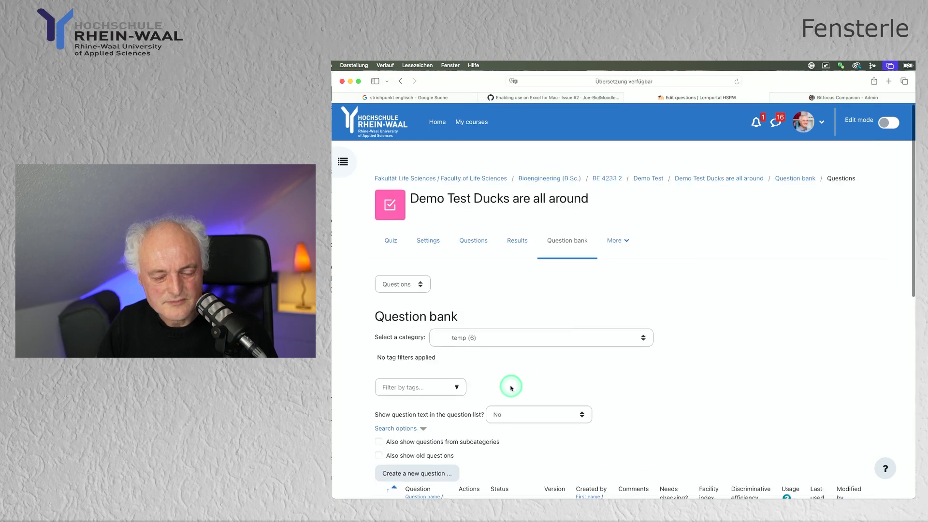
pyautogui.scroll(-4, 511, 387)
# Preview ducks get assigned - 1, then close the preview.
pyautogui.scroll(-1, 510, 387)
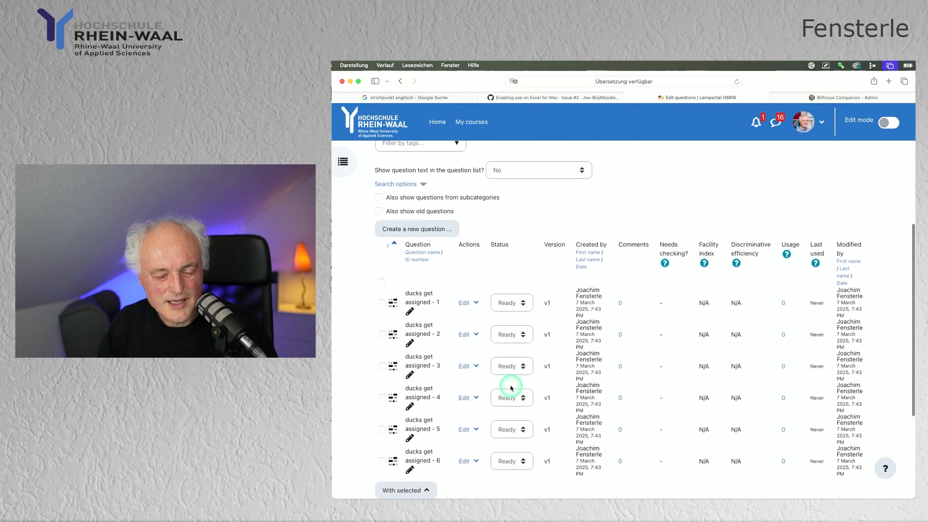
pyautogui.click(477, 304)
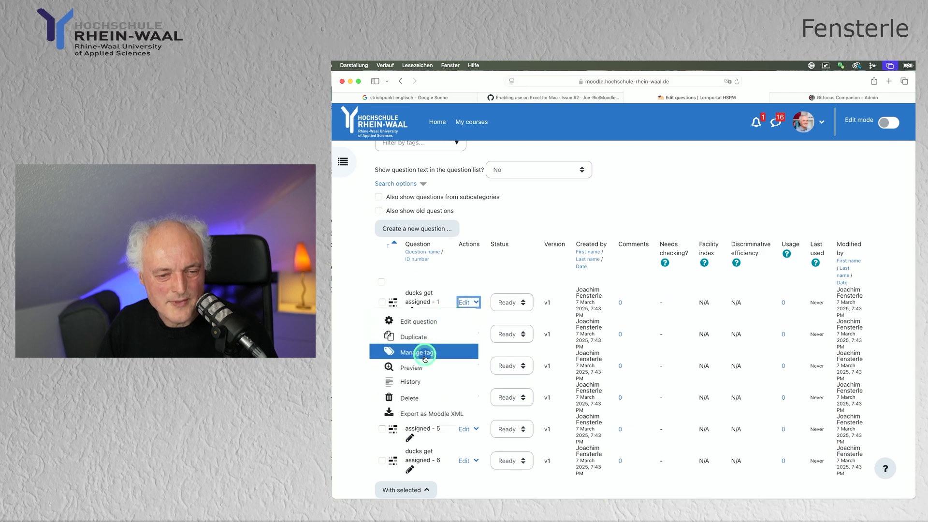
pyautogui.click(411, 368)
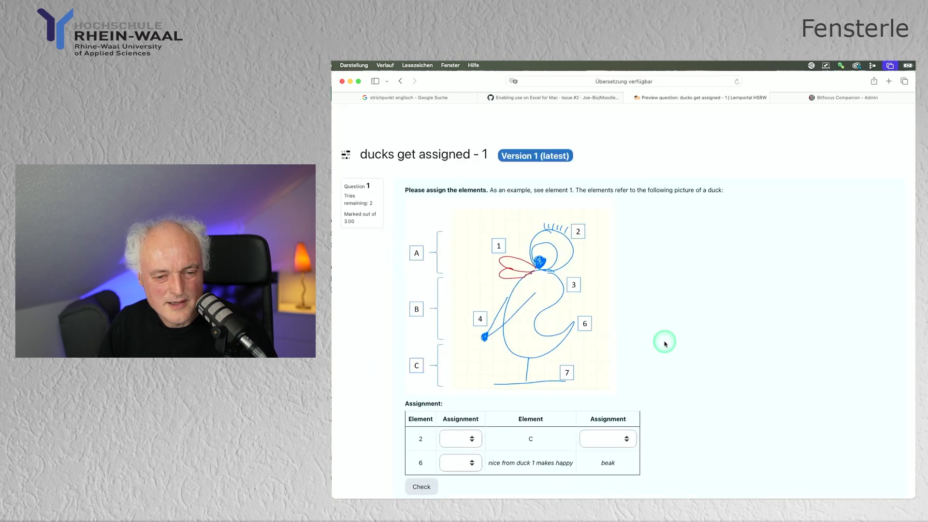
pyautogui.scroll(-1, 663, 341)
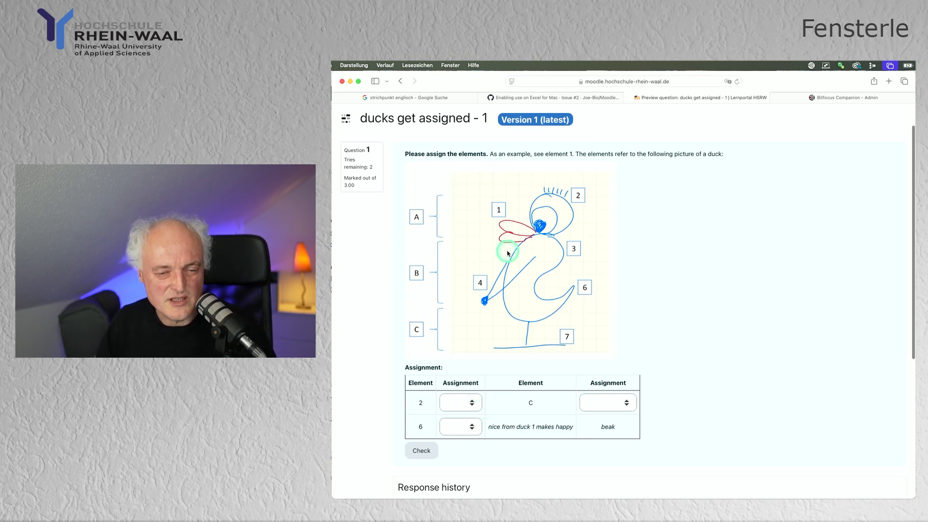
pyautogui.scroll(-5, 655, 299)
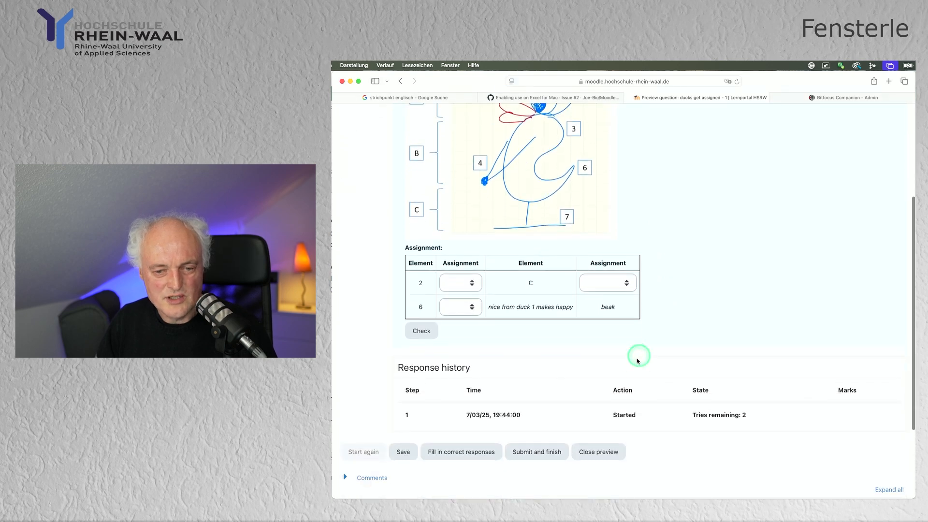
pyautogui.click(601, 451)
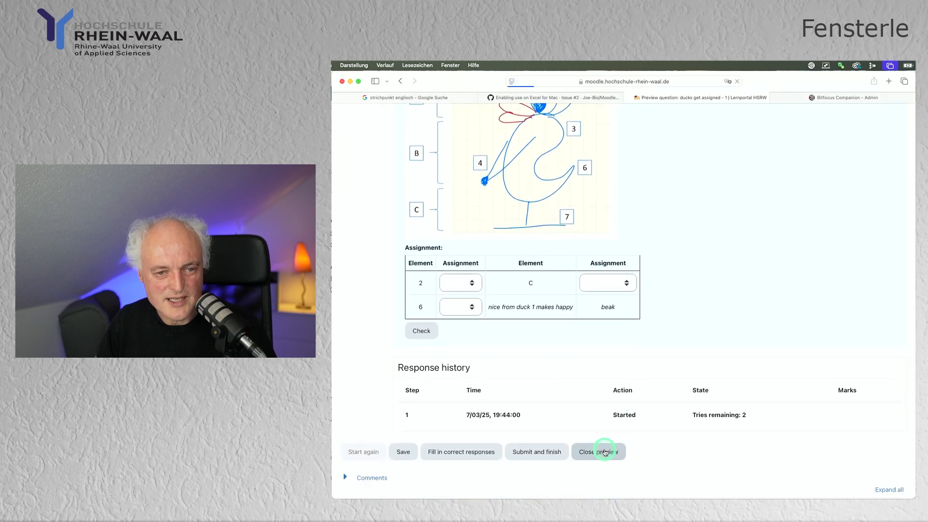
pyautogui.scroll(-5, 511, 410)
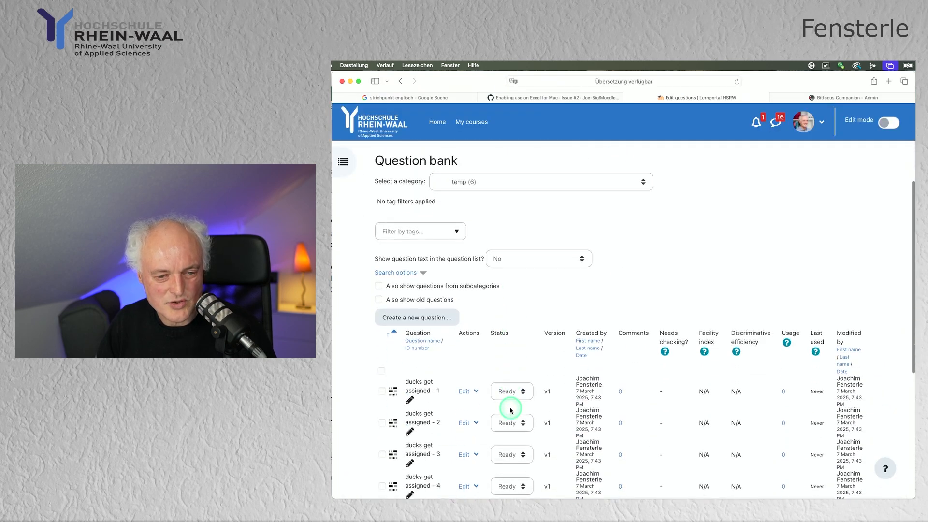
# Preview ducks get assigned - 3 with its a–f duck sketch and assignment table.
pyautogui.click(476, 423)
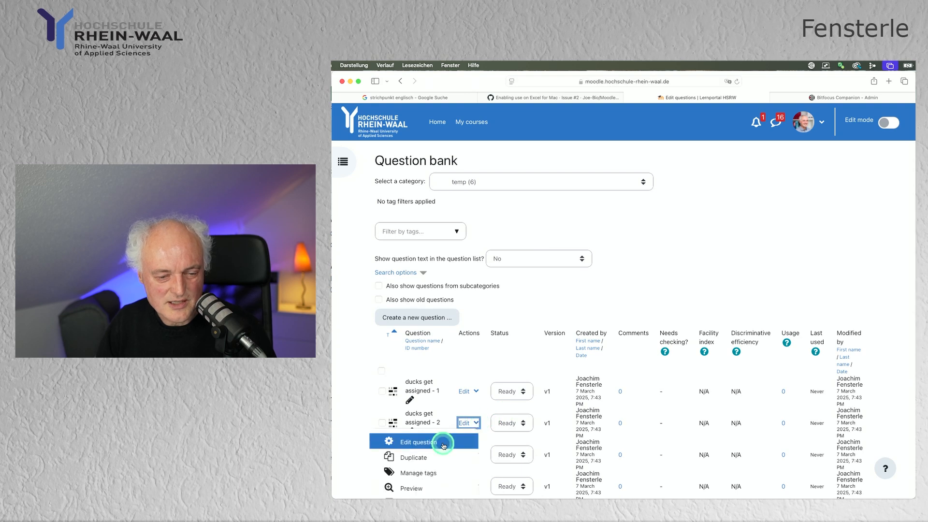
pyautogui.scroll(-2, 432, 471)
pyautogui.click(476, 386)
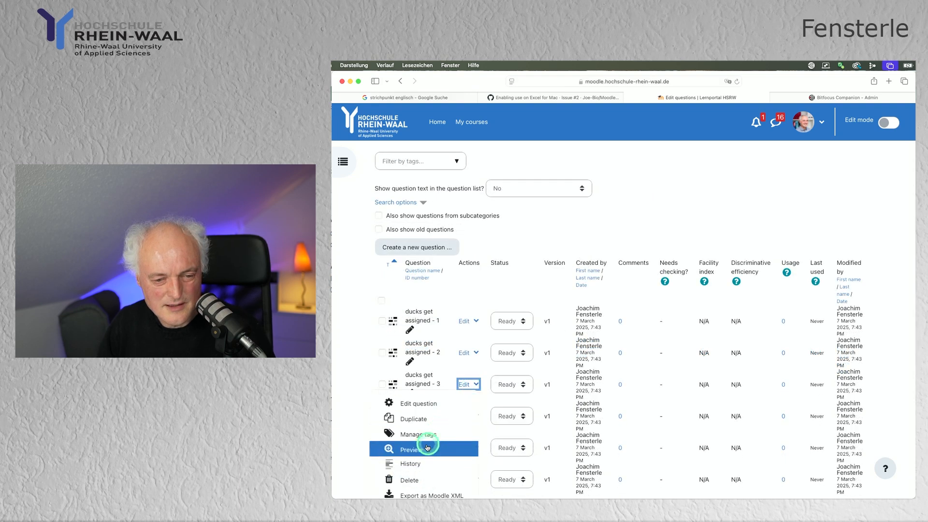
pyautogui.click(423, 450)
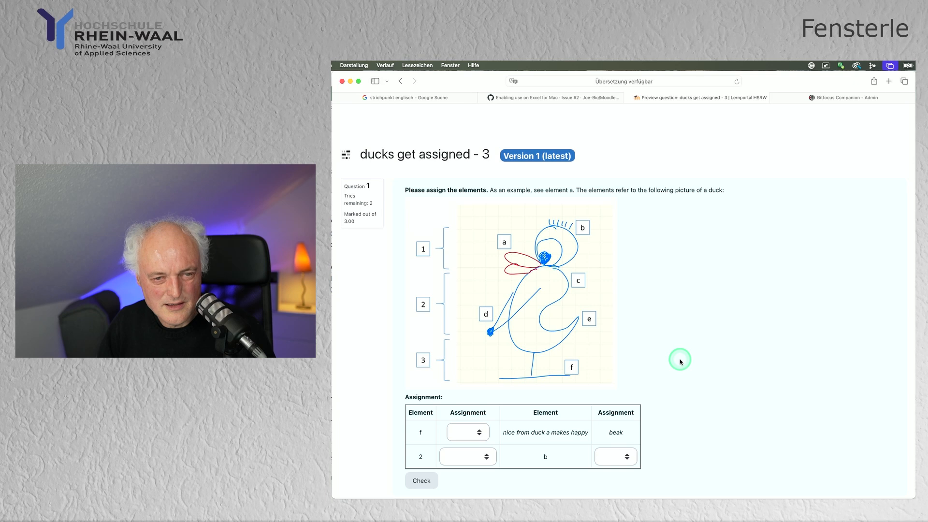
pyautogui.scroll(-3, 680, 362)
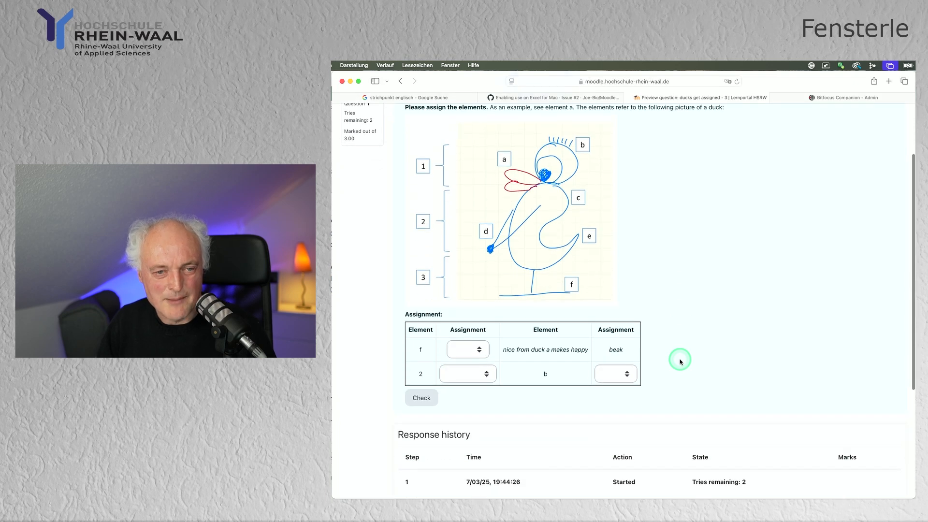
pyautogui.scroll(1, 680, 361)
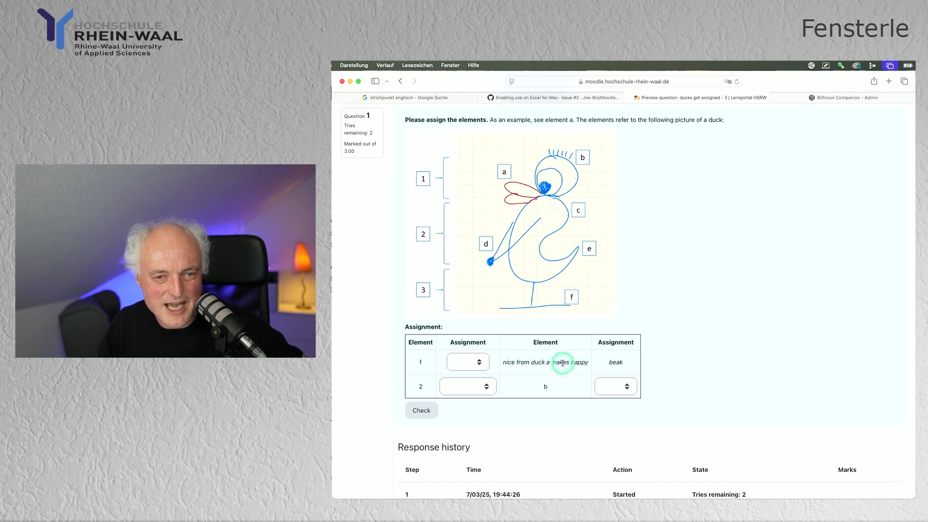
pyautogui.scroll(2, 646, 296)
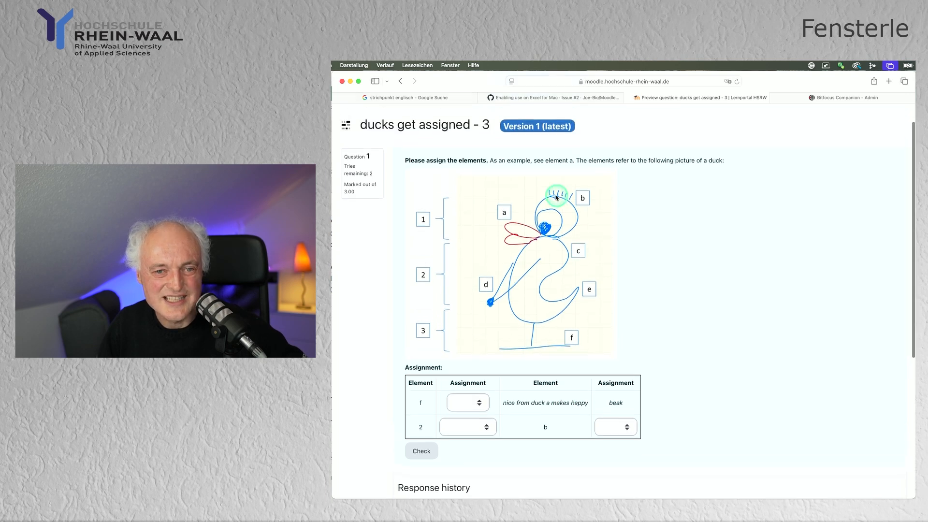